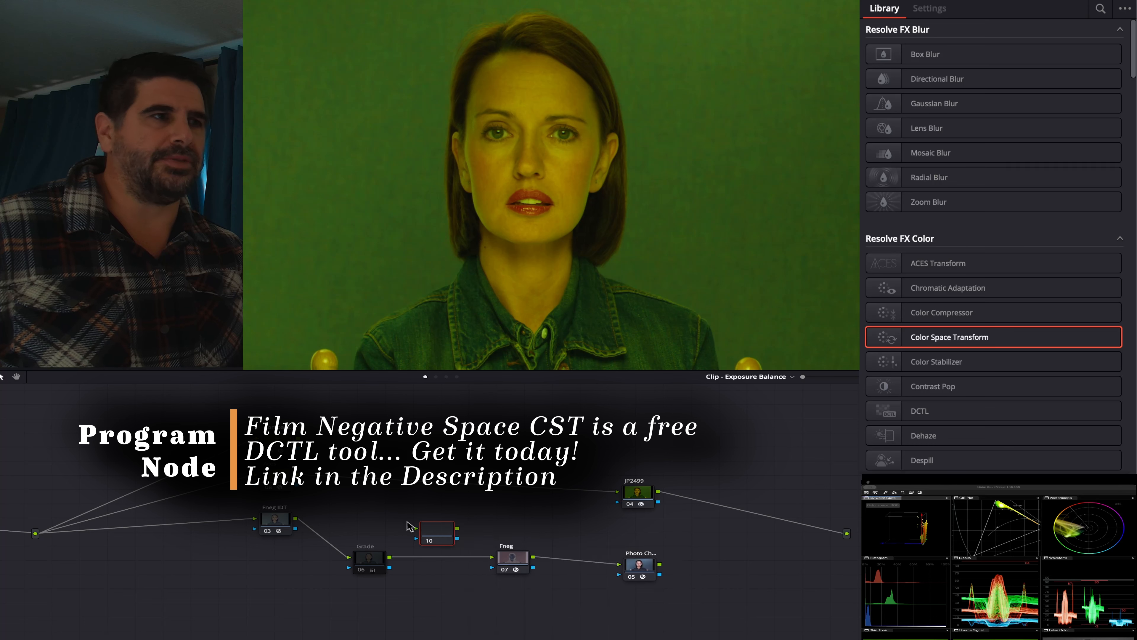
Connect node 10 to the source and route its output through the JP2499 node to the graph output
left_click_drag(35, 533, 422, 531)
left_click_drag(525, 535, 846, 533)
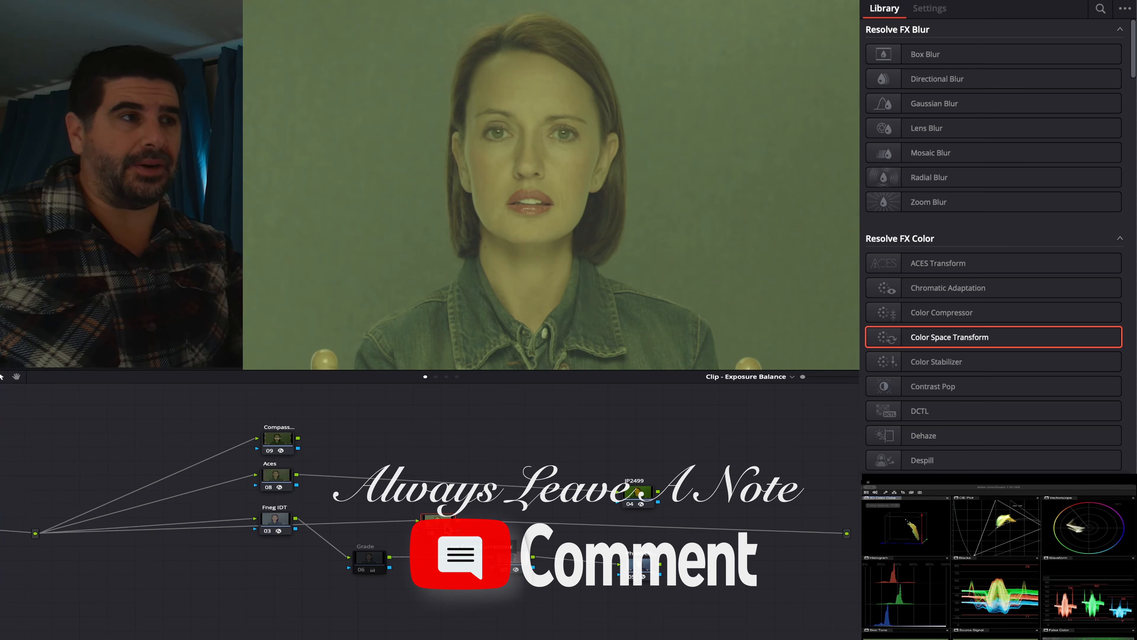
left_click_drag(457, 521, 844, 536)
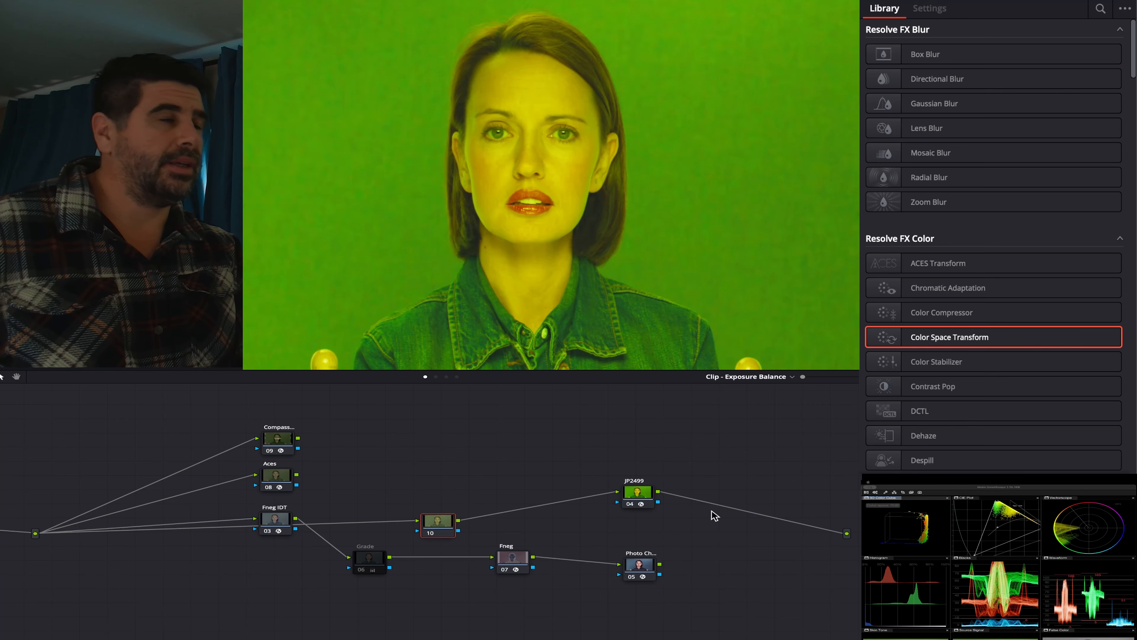
Reposition node 10 below the Fneg IDT node and move the JP2499 node slightly lower in the graph
mouse_move(641, 500)
left_mouse_down()
mouse_move(624, 493)
mouse_move(652, 497)
left_mouse_up()
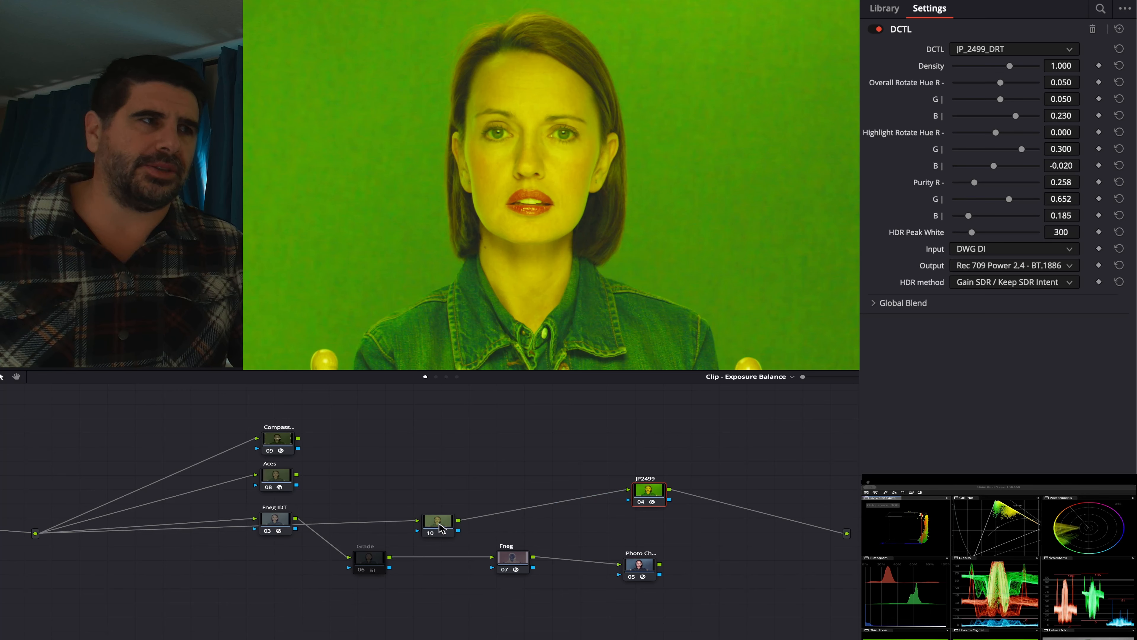
left_click_drag(441, 528, 242, 572)
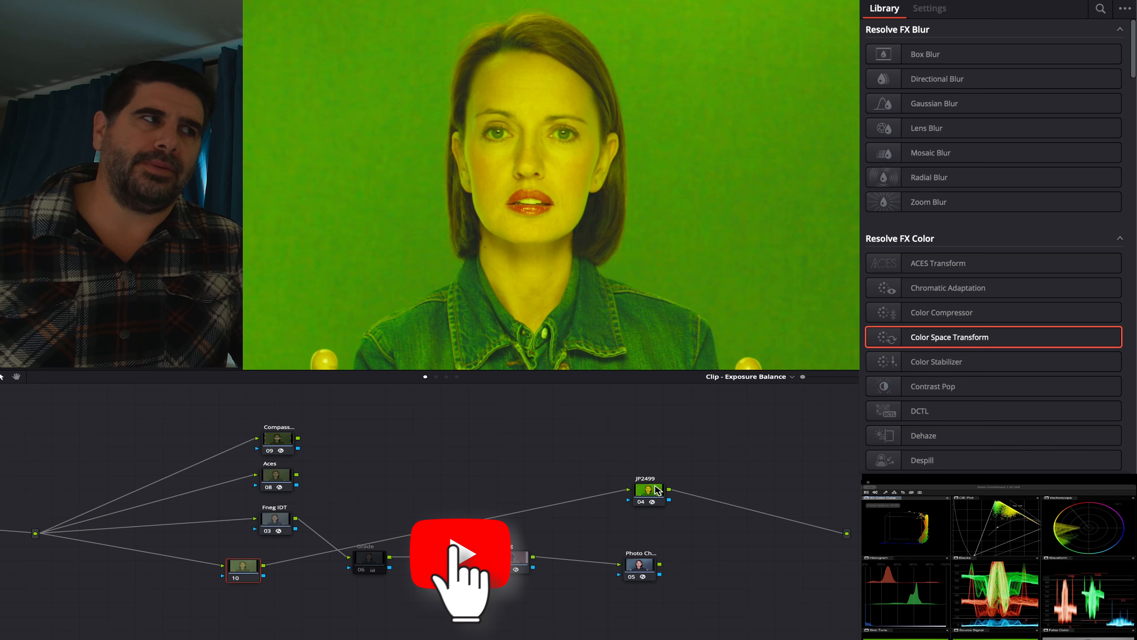
left_click_drag(657, 492, 649, 519)
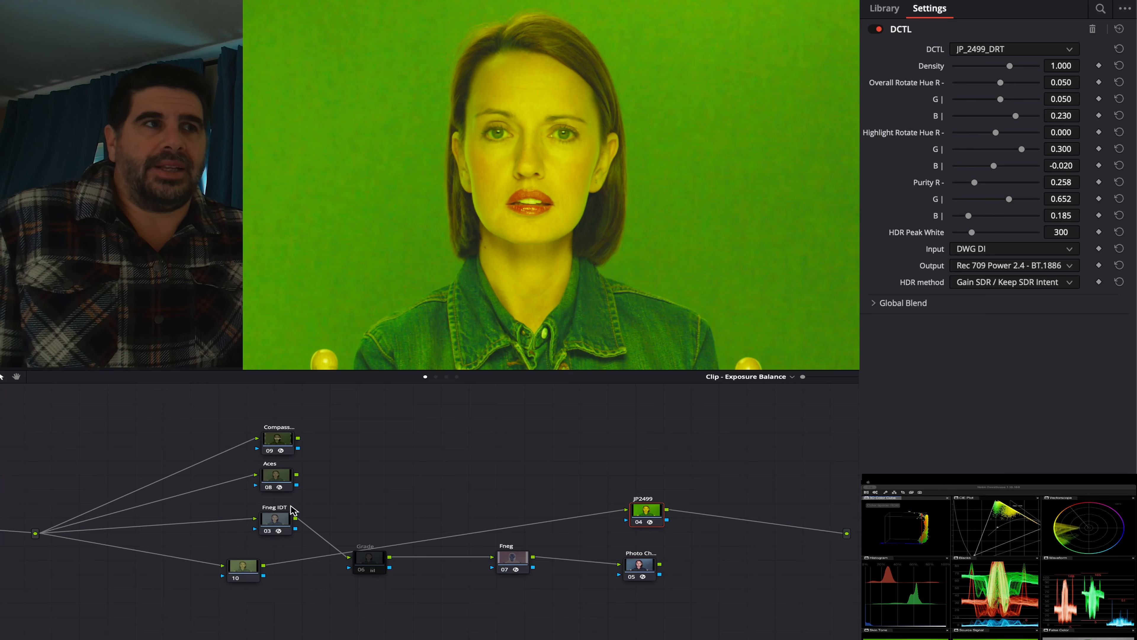
Feed the JP2499 node from the Aces node instead of node 10, and review both nodes' color space settings
left_click(273, 483)
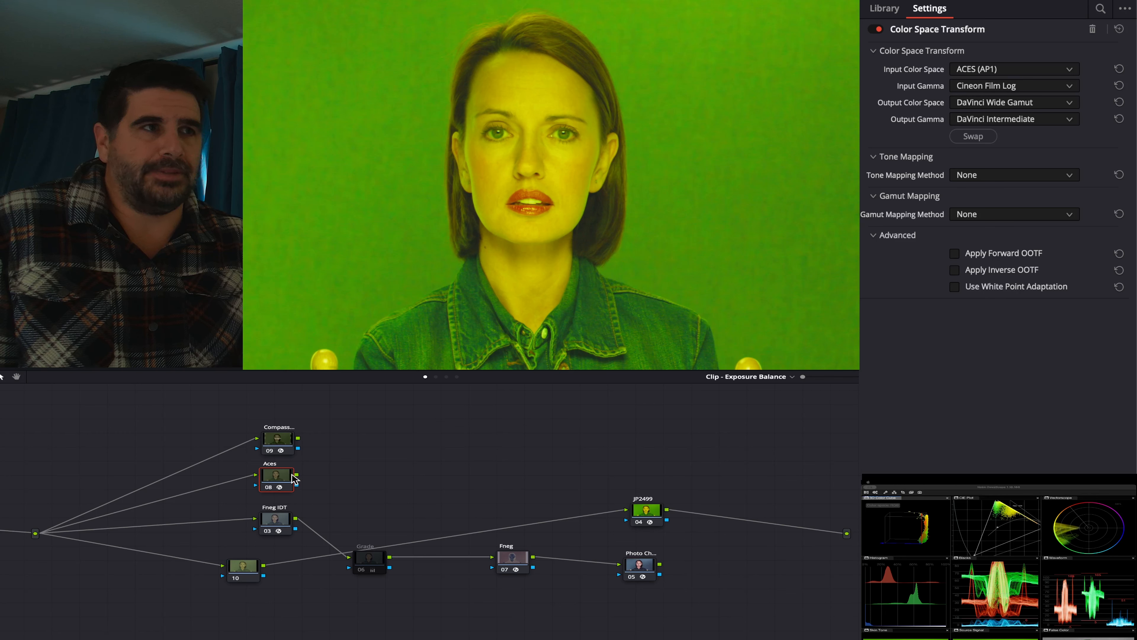
left_click_drag(297, 475, 625, 509)
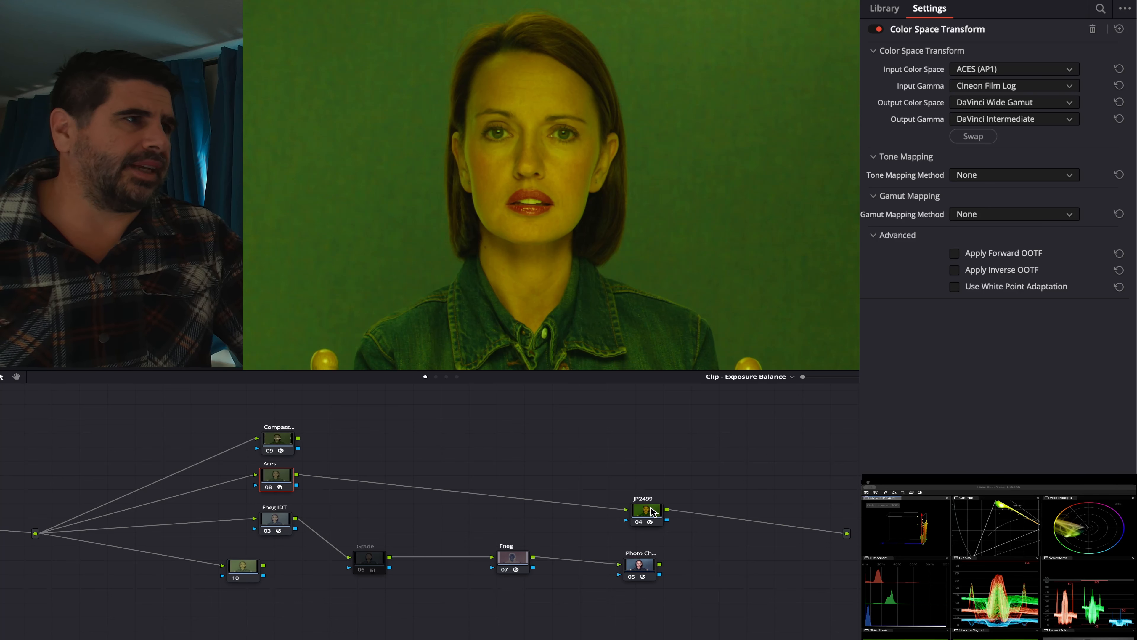
left_click_drag(653, 513, 653, 492)
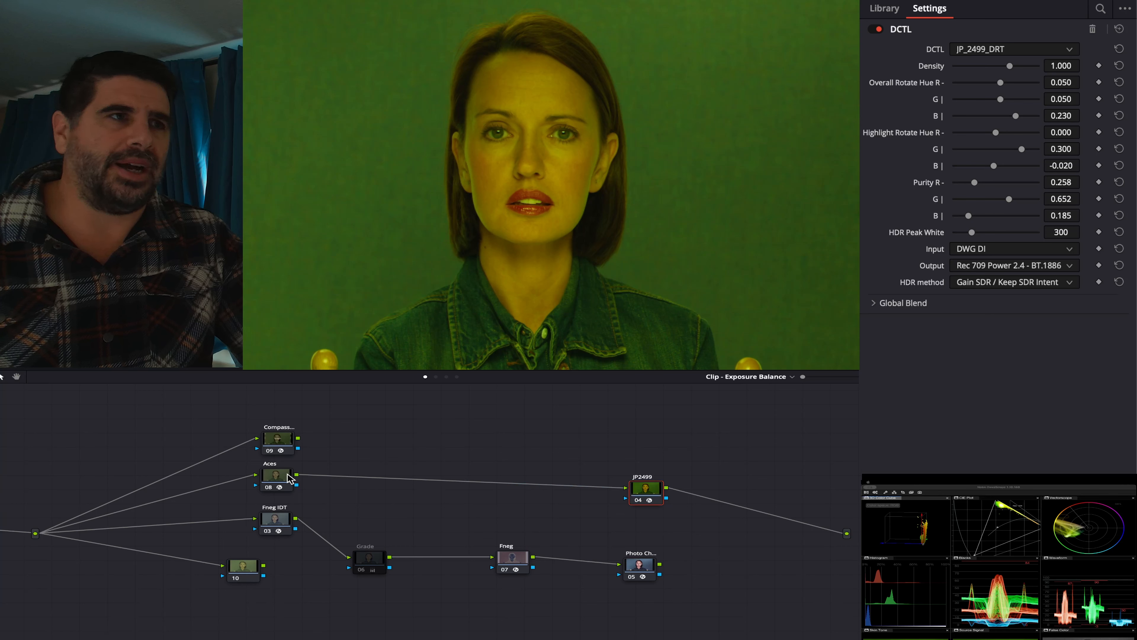
left_click(273, 479)
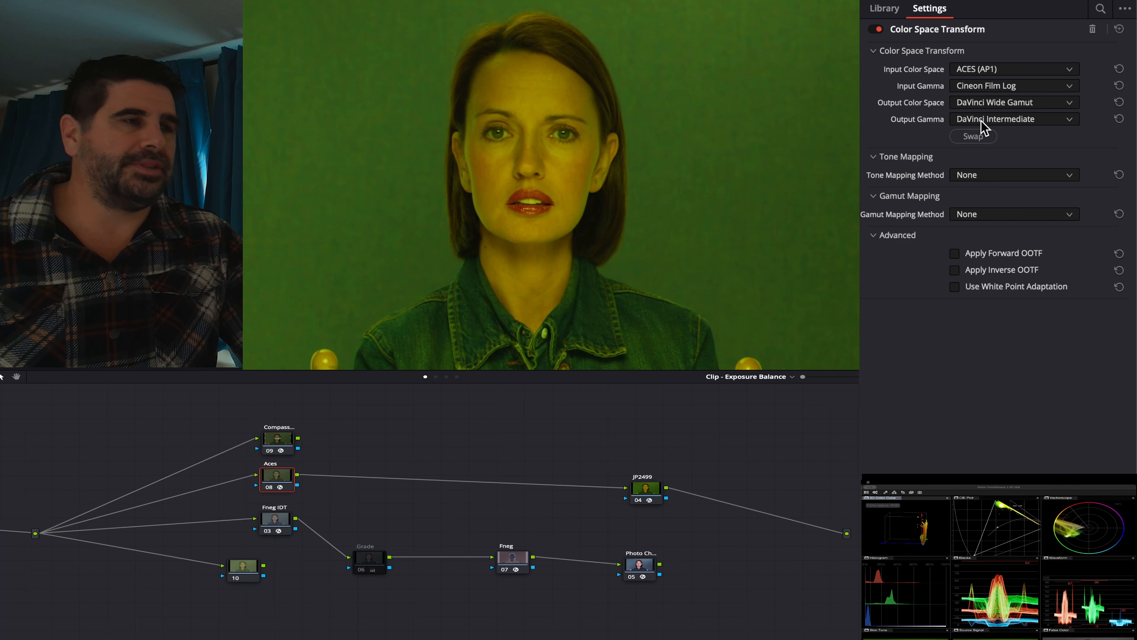
left_click_drag(641, 493, 635, 495)
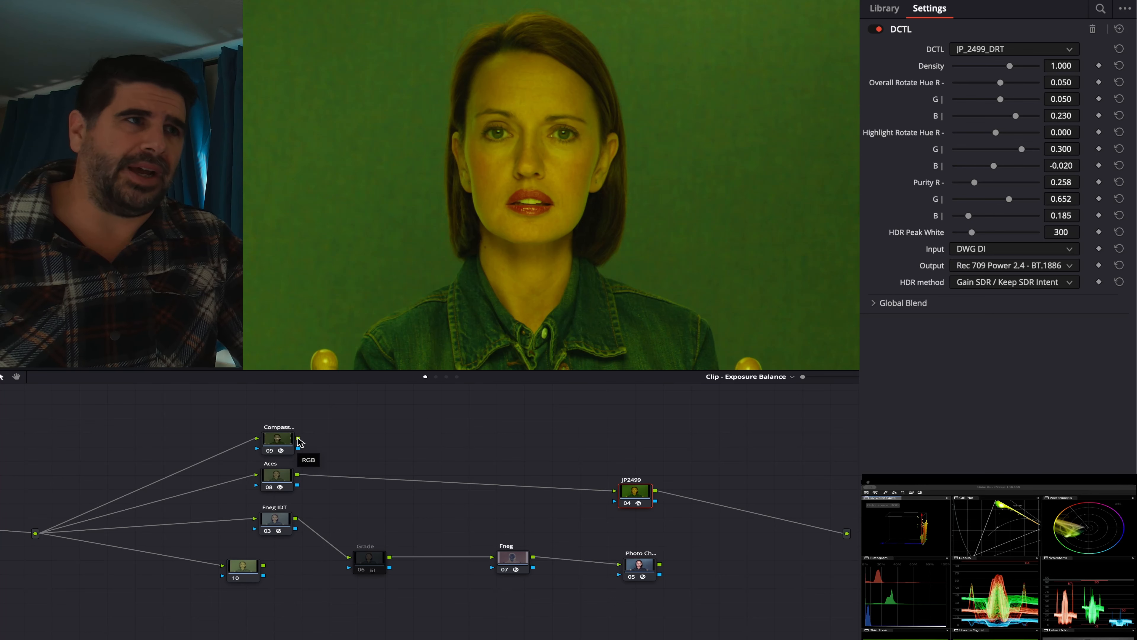
Feed the JP2499 node from the Compass node instead of Aces, and review the Compass Digital Space options
left_click_drag(384, 444, 613, 493)
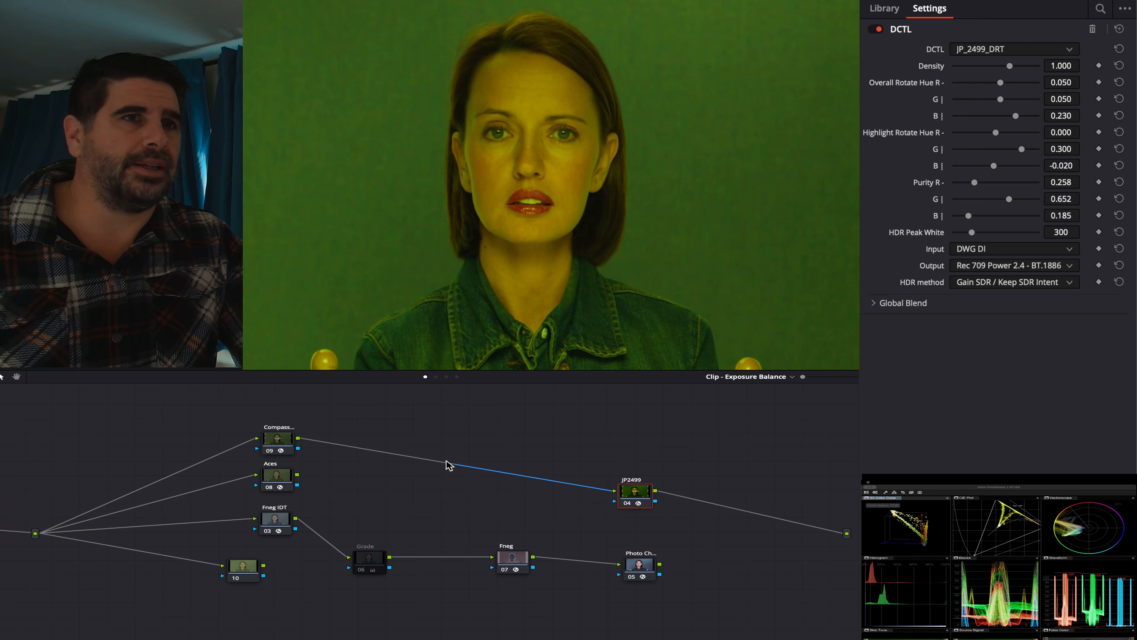
left_click(281, 441)
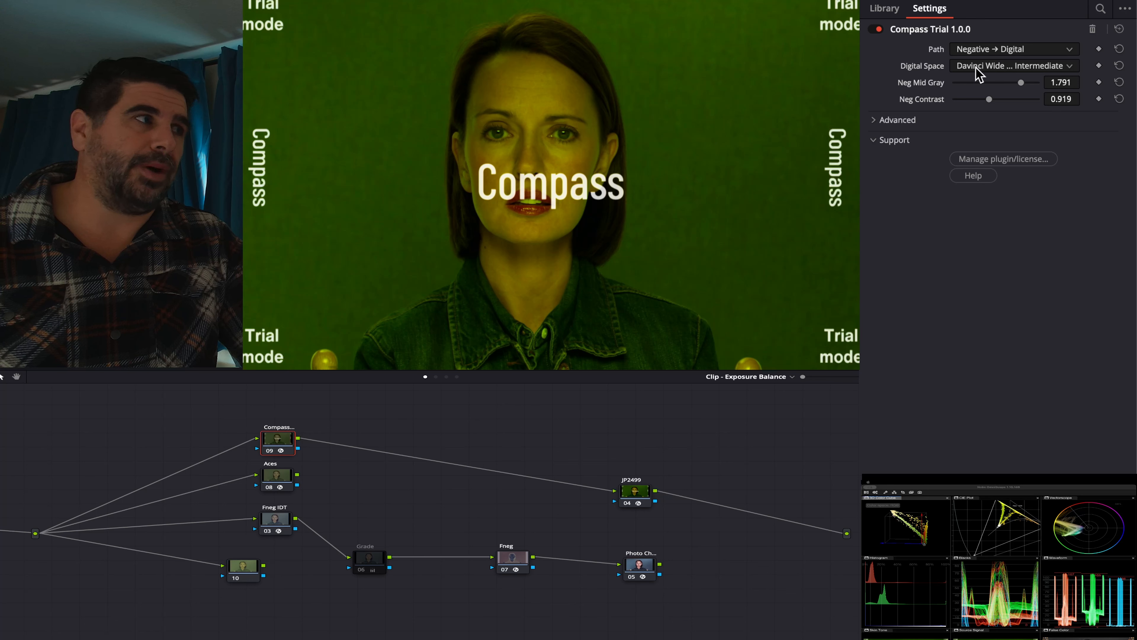
left_click(987, 70)
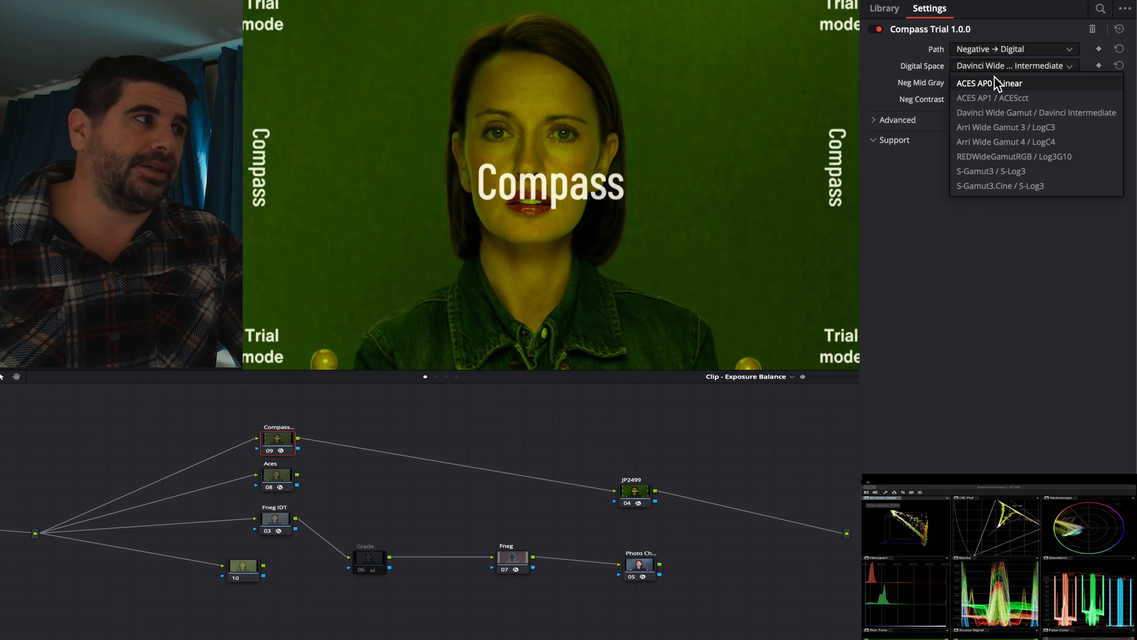
left_click(904, 71)
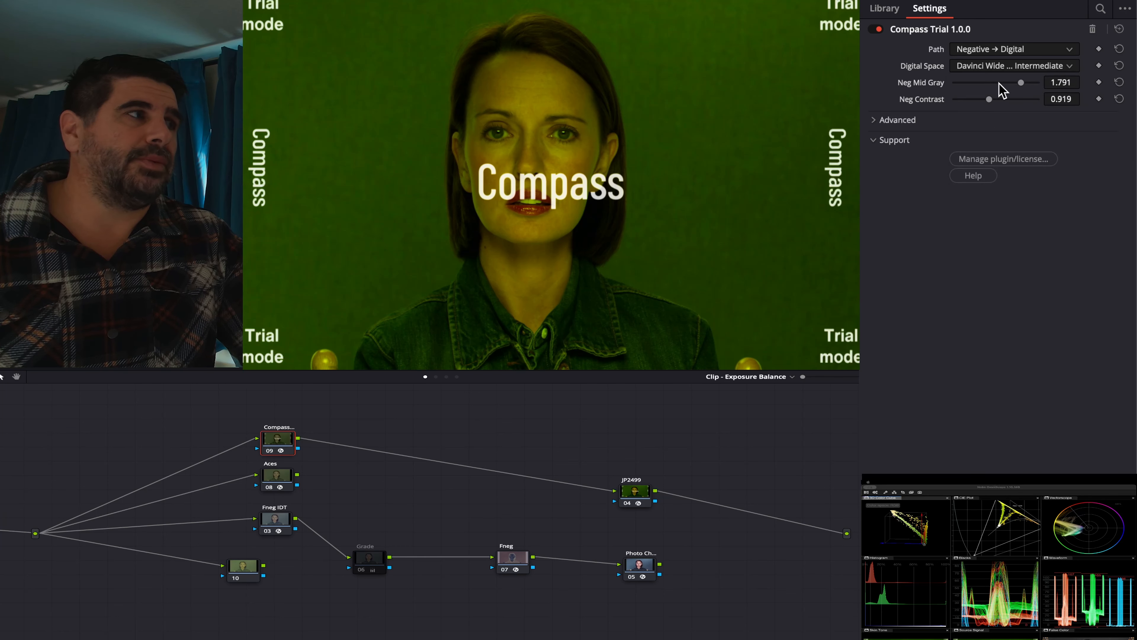
Insert the Compass node between Aces and JP2499, and set its Neg Mid Gray to 1.047 and Neg Contrast to 1.043
mouse_move(1020, 84)
left_mouse_down()
mouse_move(989, 83)
mouse_move(991, 97)
mouse_move(1014, 99)
mouse_move(972, 99)
mouse_move(1009, 83)
left_mouse_up()
double_click(932, 85)
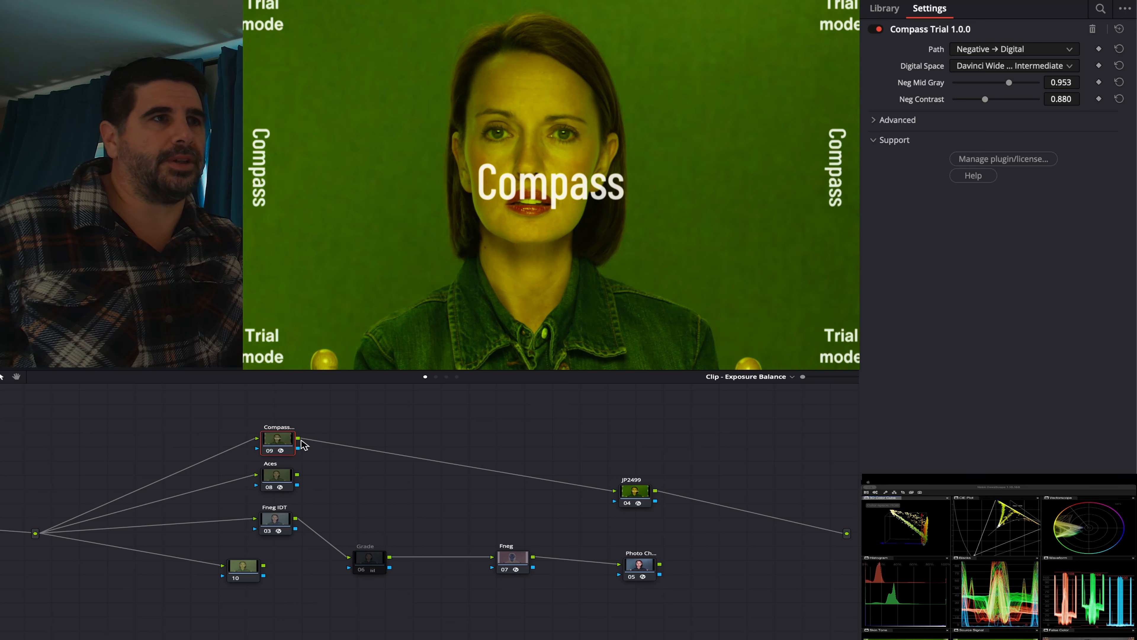
left_click_drag(298, 438, 845, 535)
left_click_drag(284, 441, 382, 466)
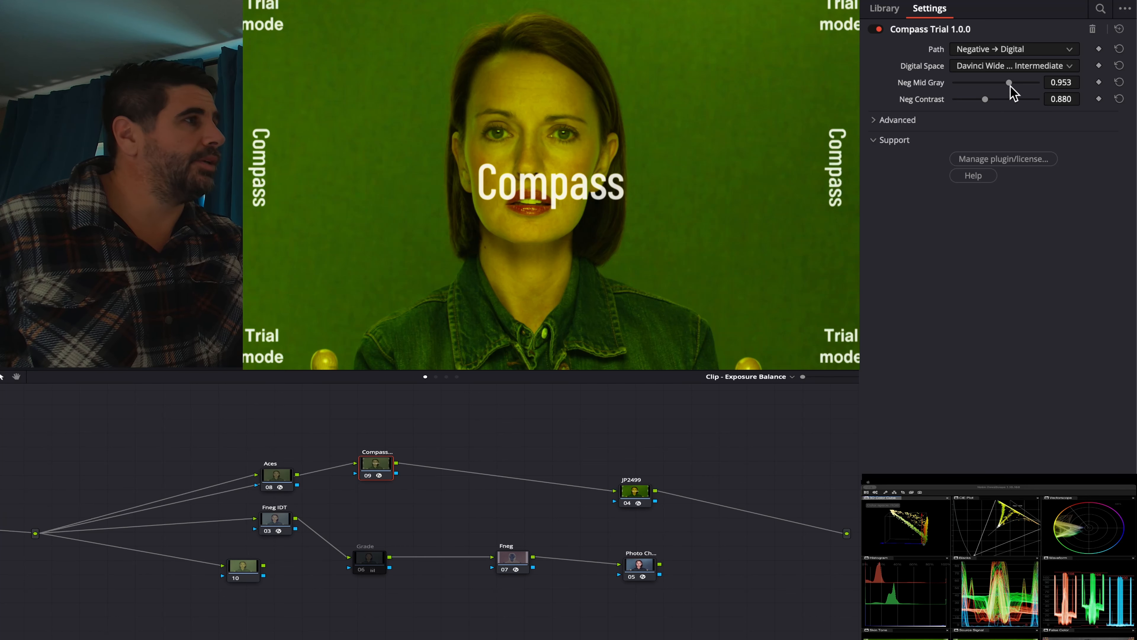
mouse_move(1009, 84)
left_mouse_down()
mouse_move(990, 88)
mouse_move(1016, 89)
mouse_move(999, 98)
left_mouse_up()
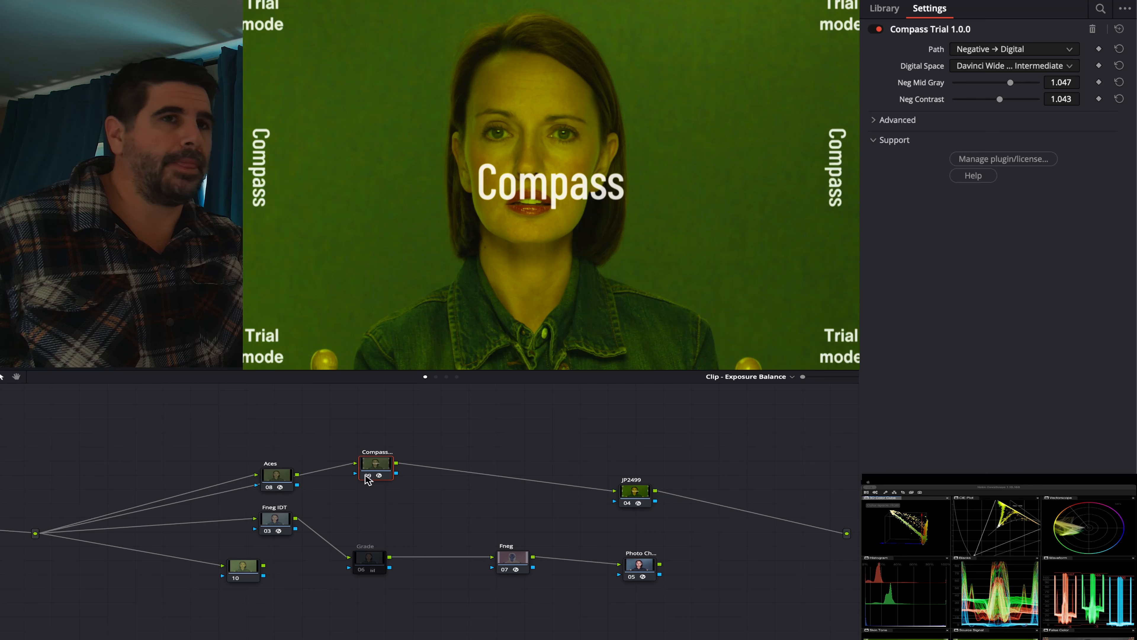
Wire the Compass node directly from the source to the graph output and place it above the Aces node
left_click_drag(378, 467, 845, 533)
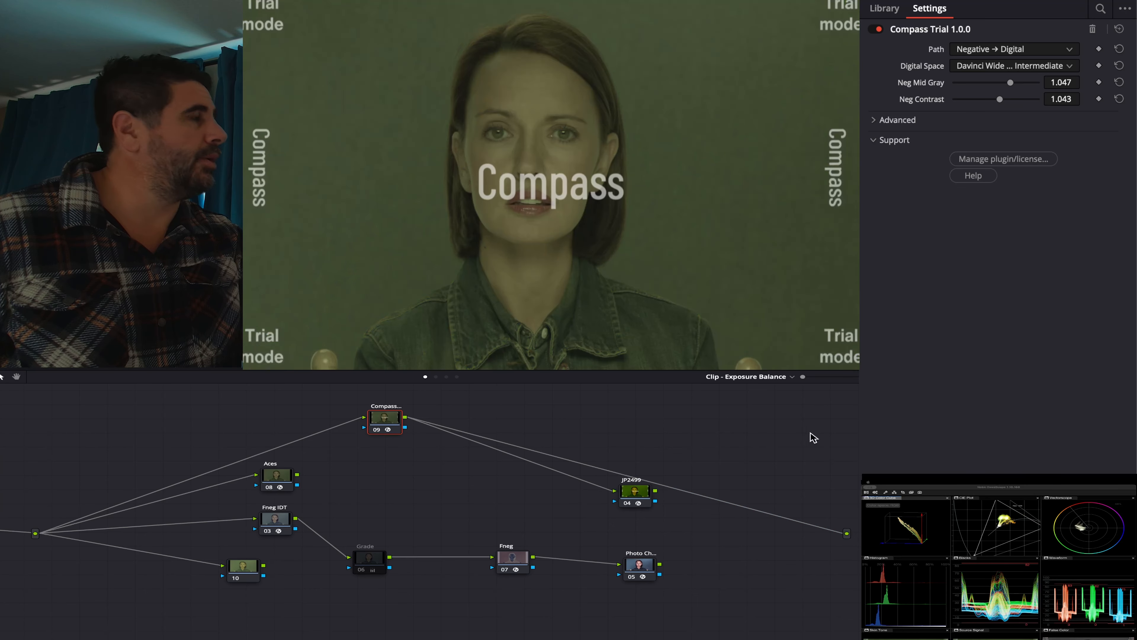
left_click_drag(389, 421, 273, 416)
Add a new node and insert it on the link between the source and the Compass node
right_click(89, 431)
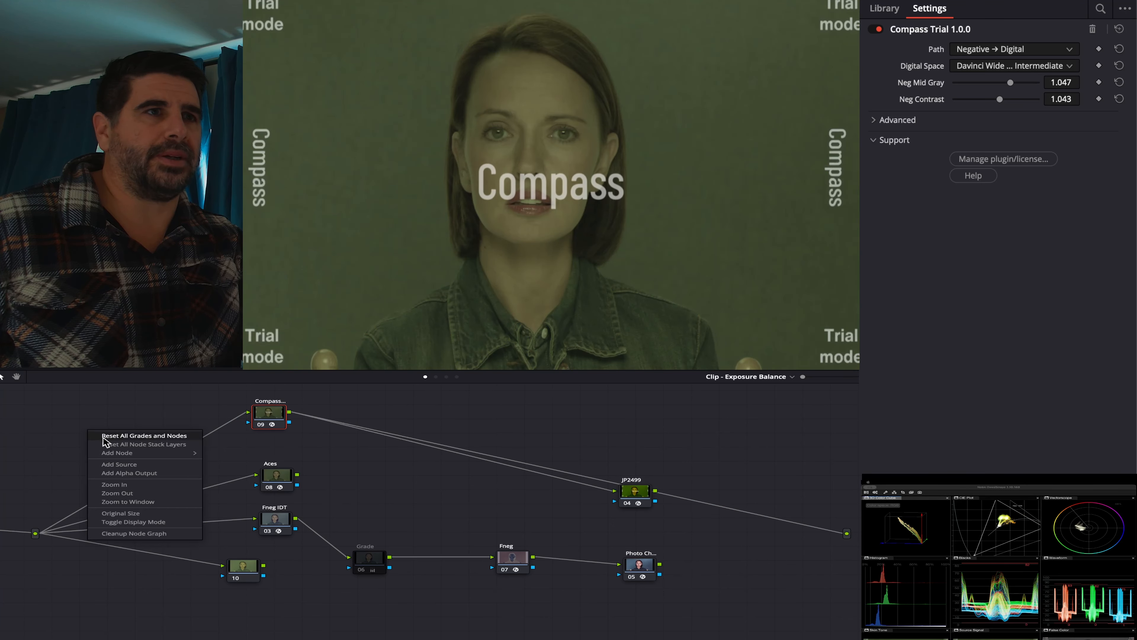
mouse_move(134, 453)
left_click(214, 457)
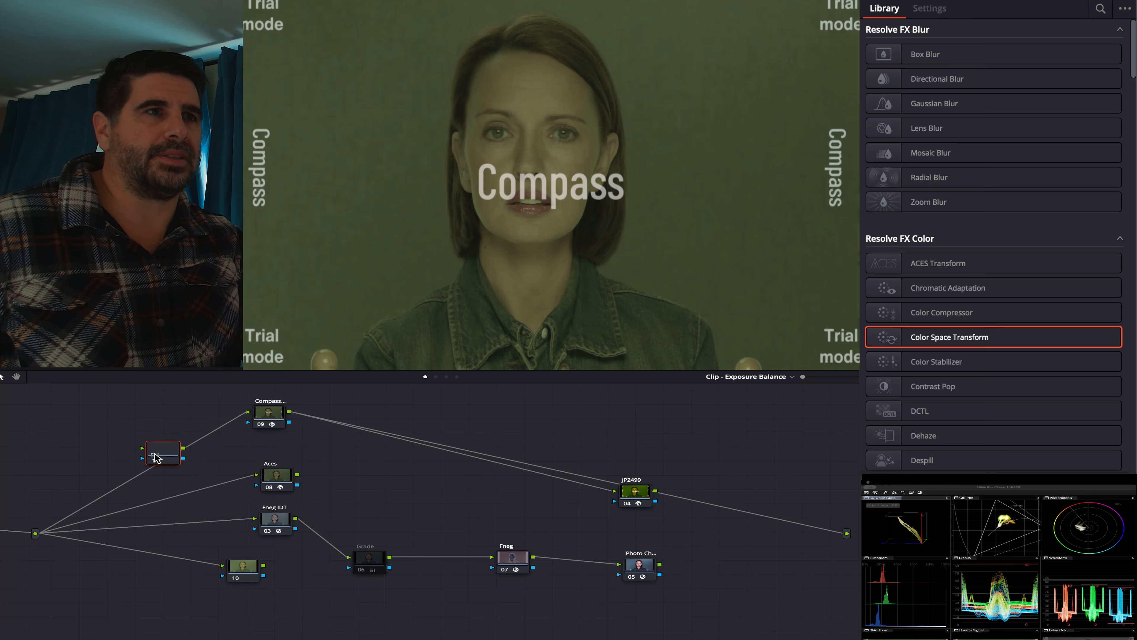
left_click_drag(156, 457, 167, 463)
Find the DCTL effect in the Resolve FX Color library and apply it to node 11
scroll(985, 376, "down", 10)
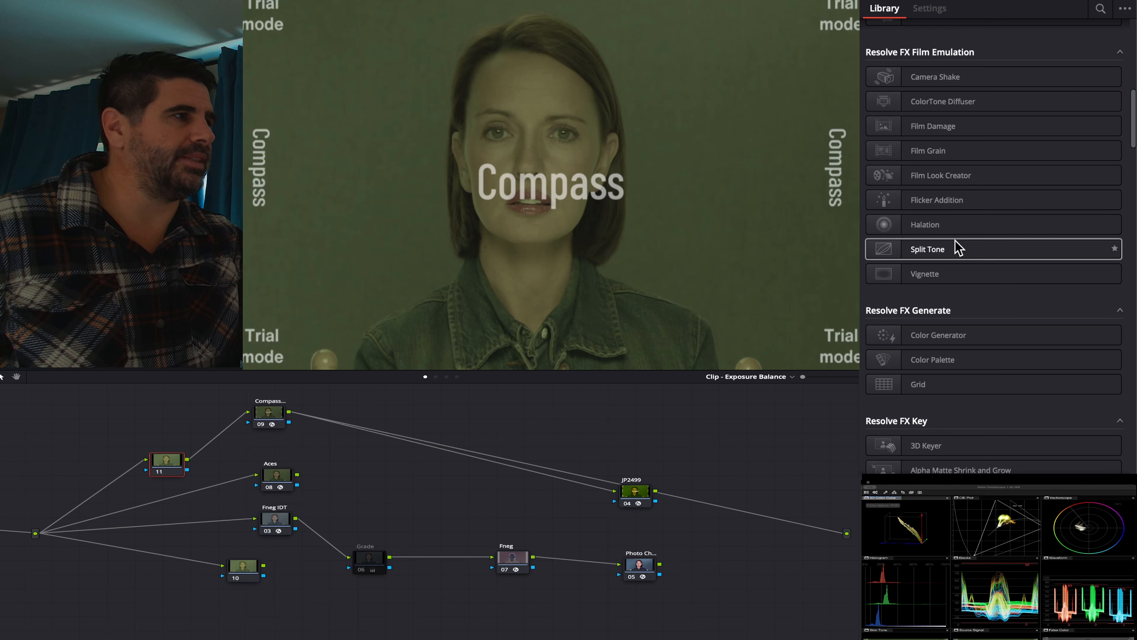
scroll(947, 384, "down", 5)
scroll(952, 386, "up", 15)
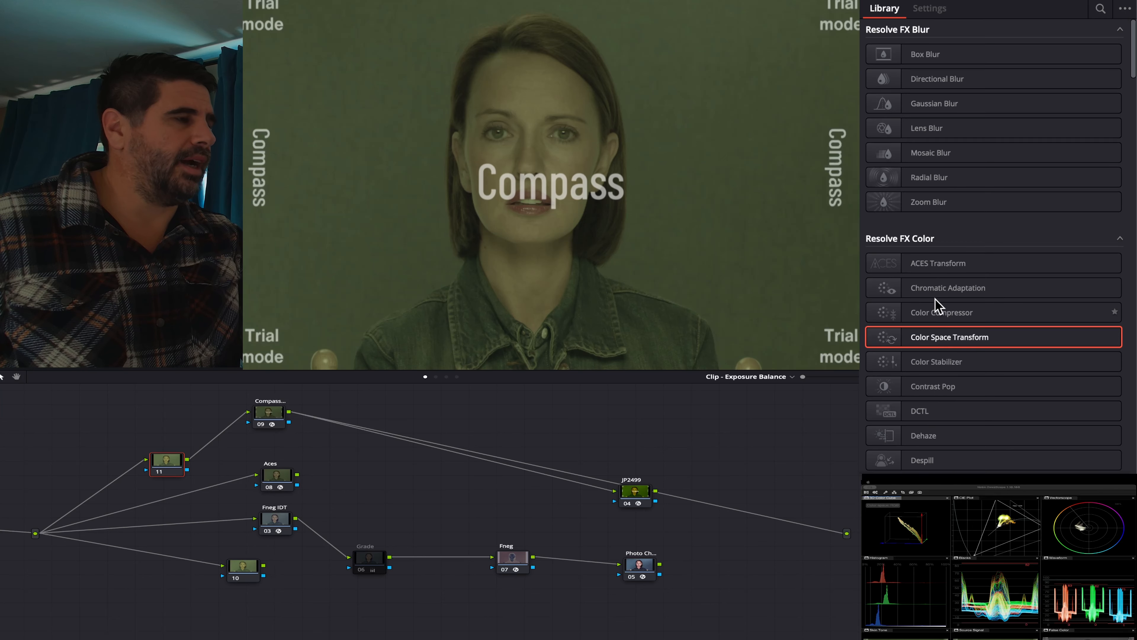
left_click_drag(949, 411, 170, 470)
Load the KH Gray Card v1.2.1 DCTL on node 11 and set its Stops to 15
left_click(973, 50)
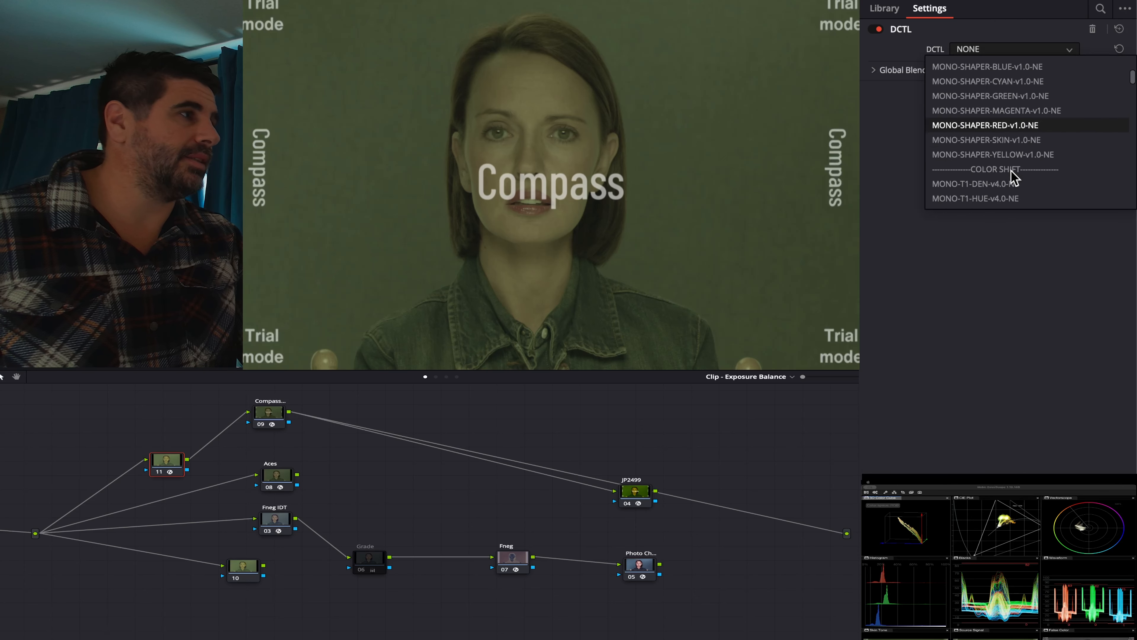
scroll(1014, 177, "down", 15)
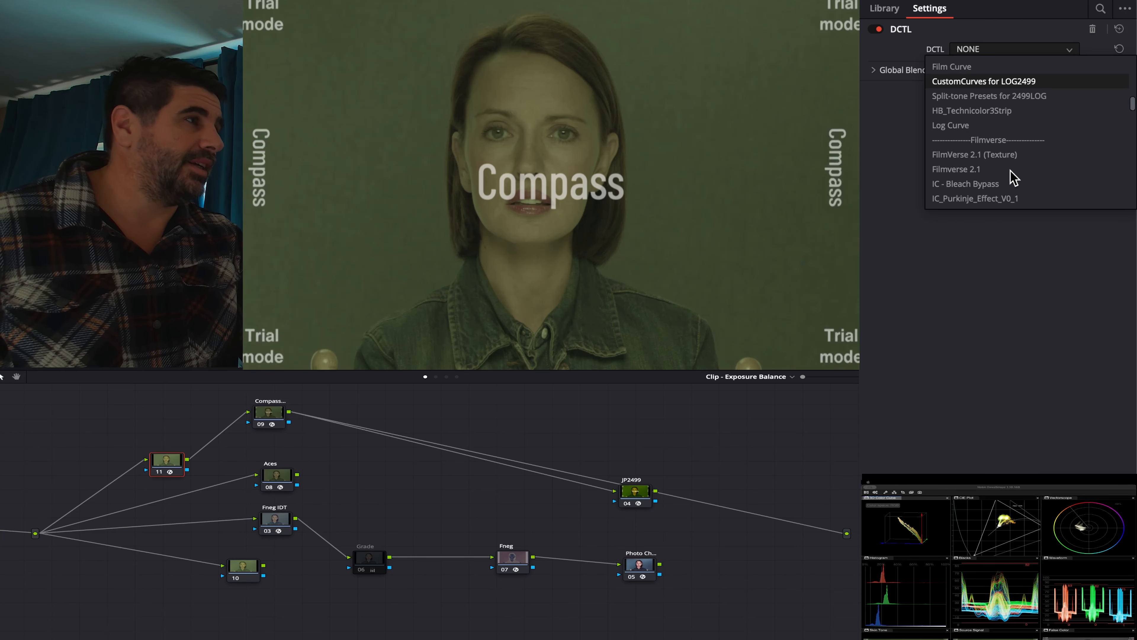
scroll(1014, 177, "up", 6)
scroll(1014, 177, "down", 3)
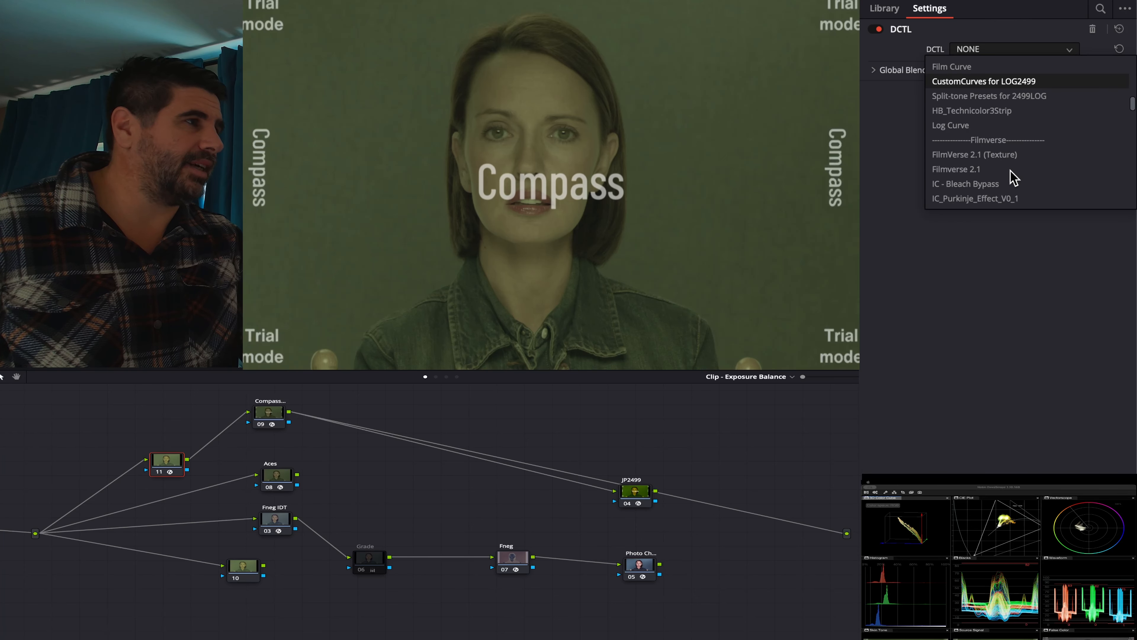
scroll(1013, 176, "down", 6)
scroll(1013, 177, "down", 9)
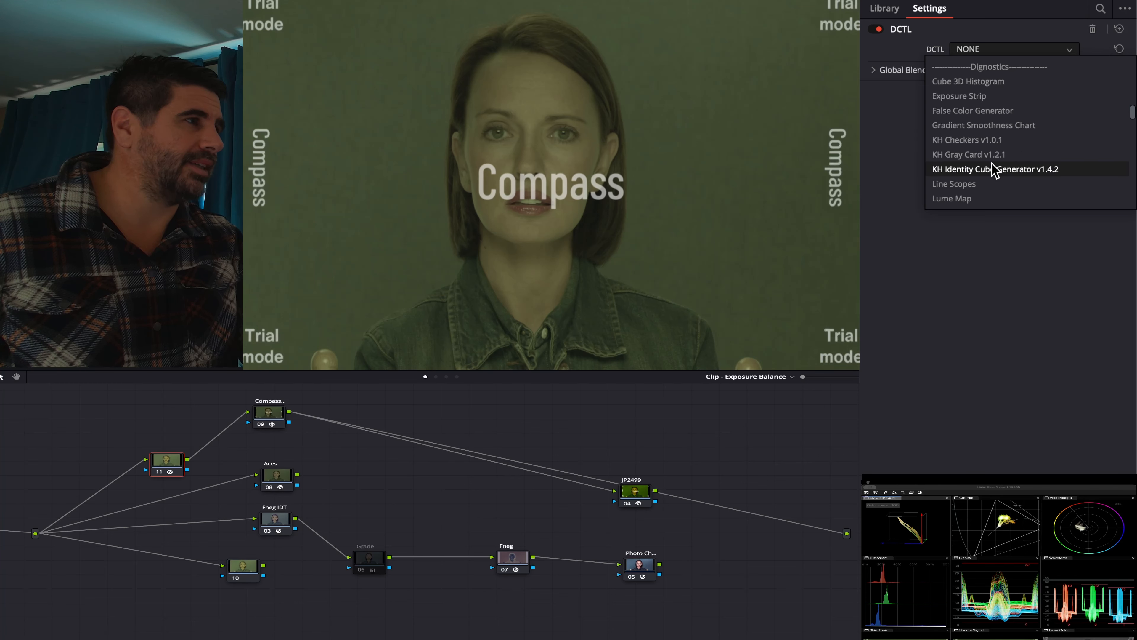
left_click(994, 154)
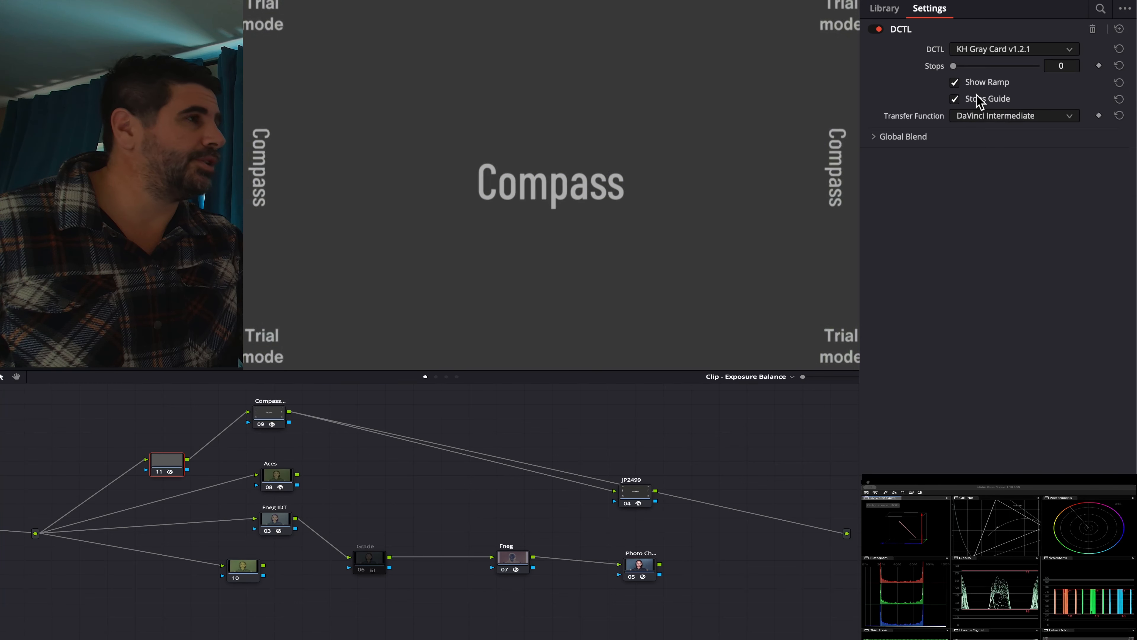
left_click_drag(954, 67, 1018, 81)
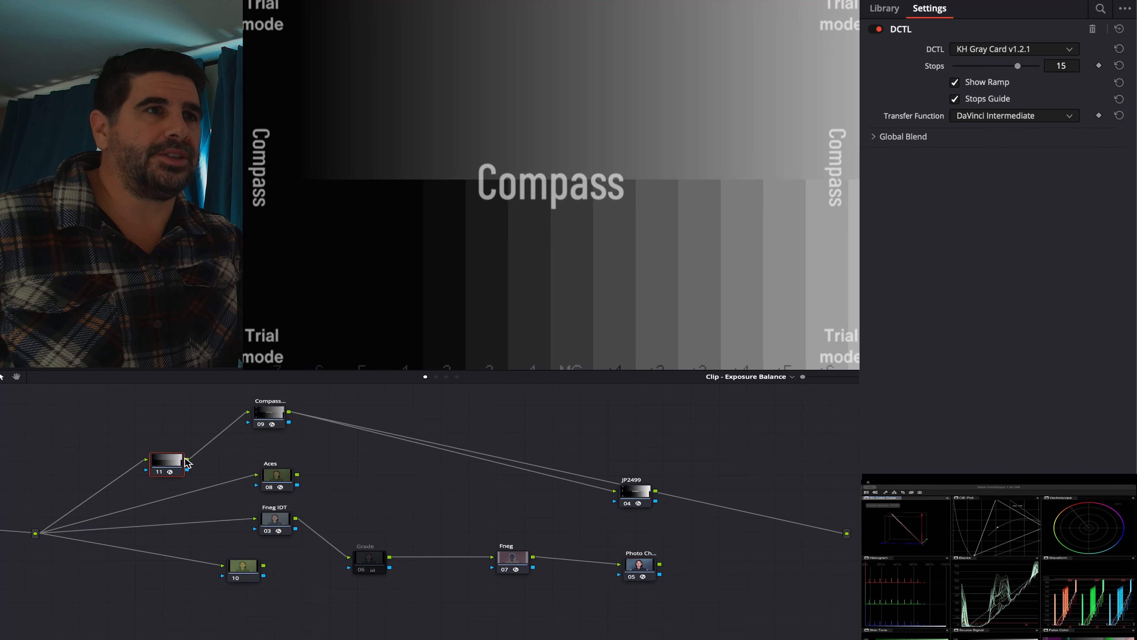
Route the gray card node past Compass through JP2499 to the graph output, and examine the curve in the Blacks scope
left_click_drag(188, 458, 848, 535)
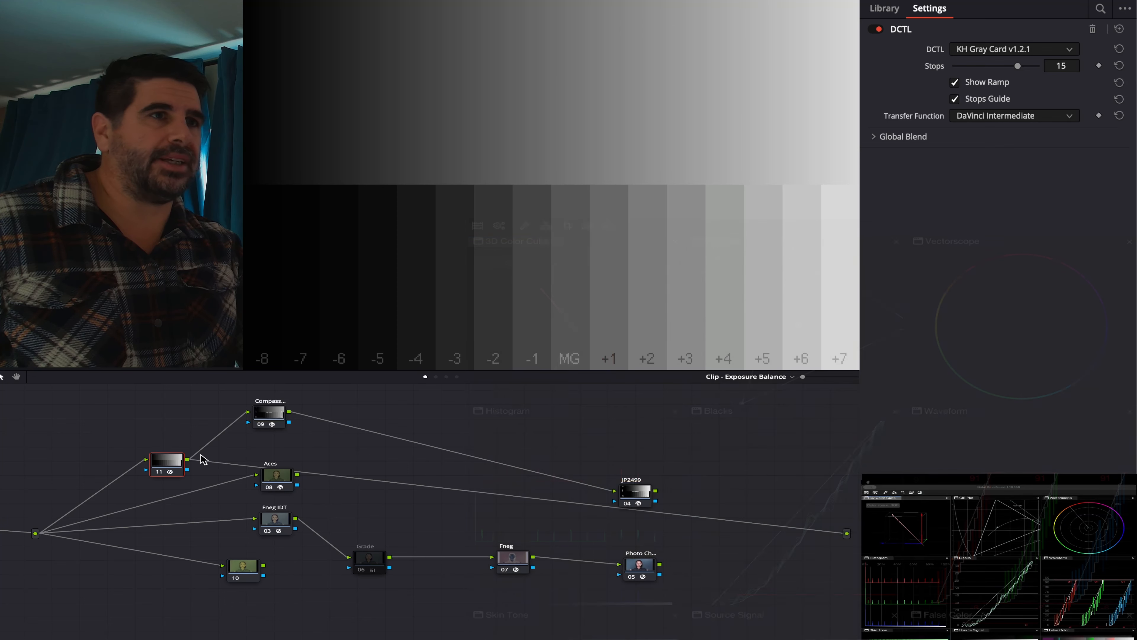
left_click_drag(218, 461, 620, 491)
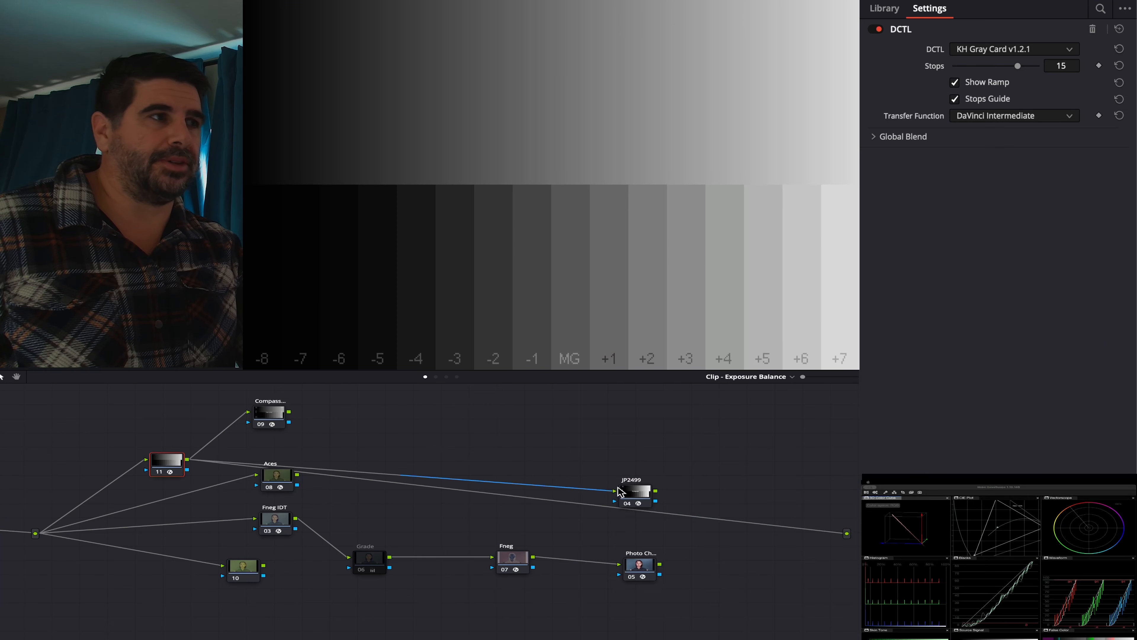
left_click_drag(858, 534, 848, 534)
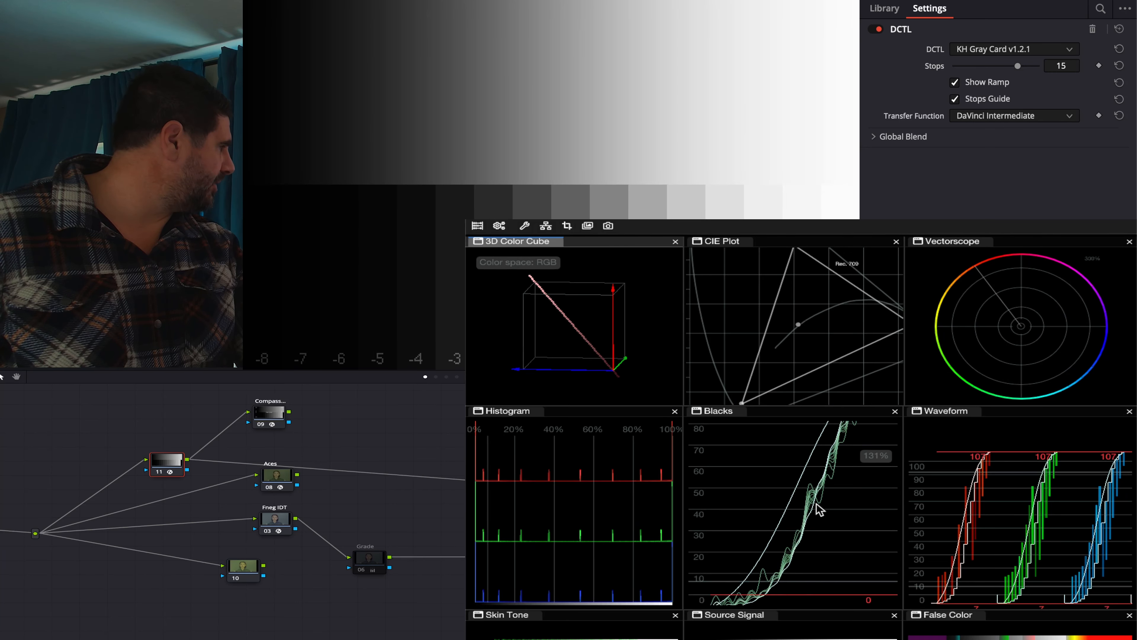
scroll(781, 576, "down", 4)
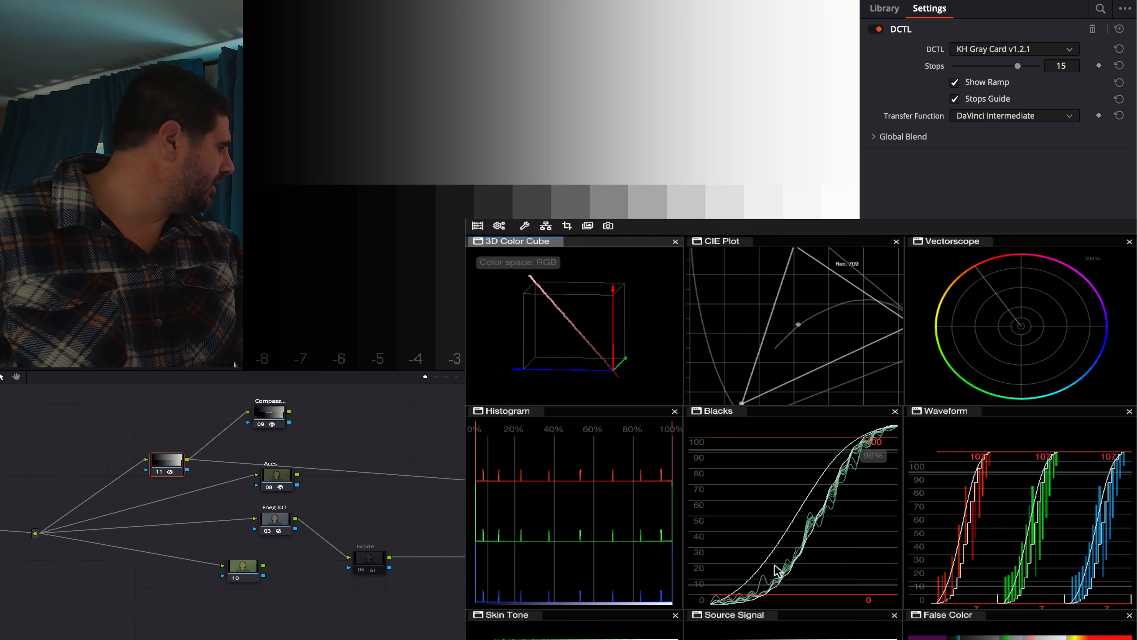
scroll(778, 572, "up", 5)
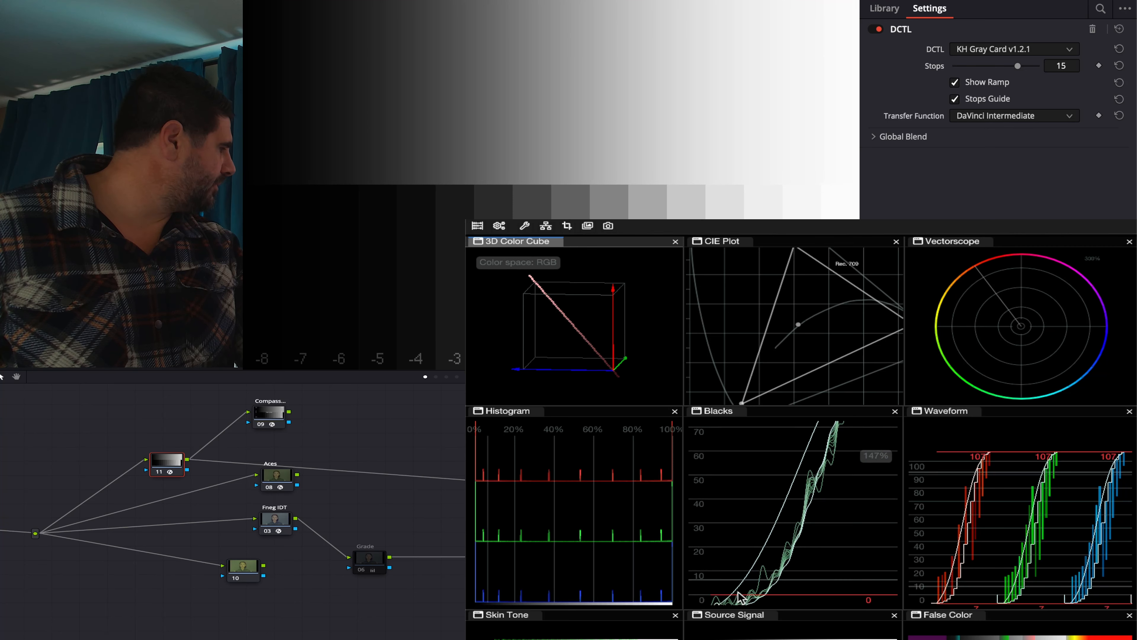
scroll(737, 597, "down", 1)
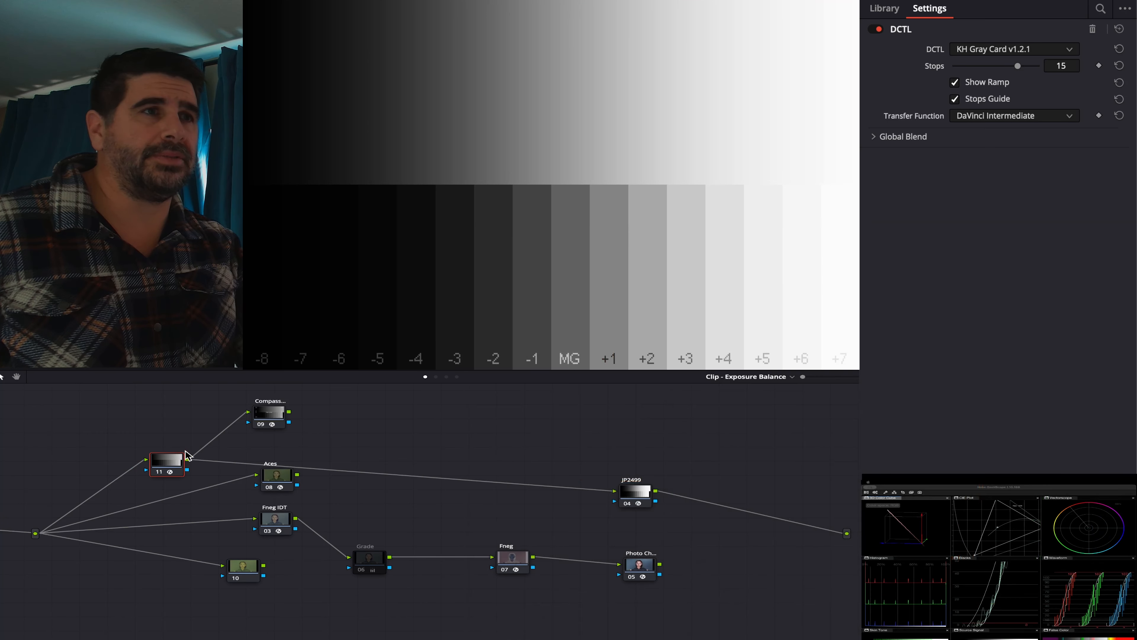
Connect the Compass node's output to the graph output and move the node farther from the gray card node
left_click_drag(325, 407, 846, 533)
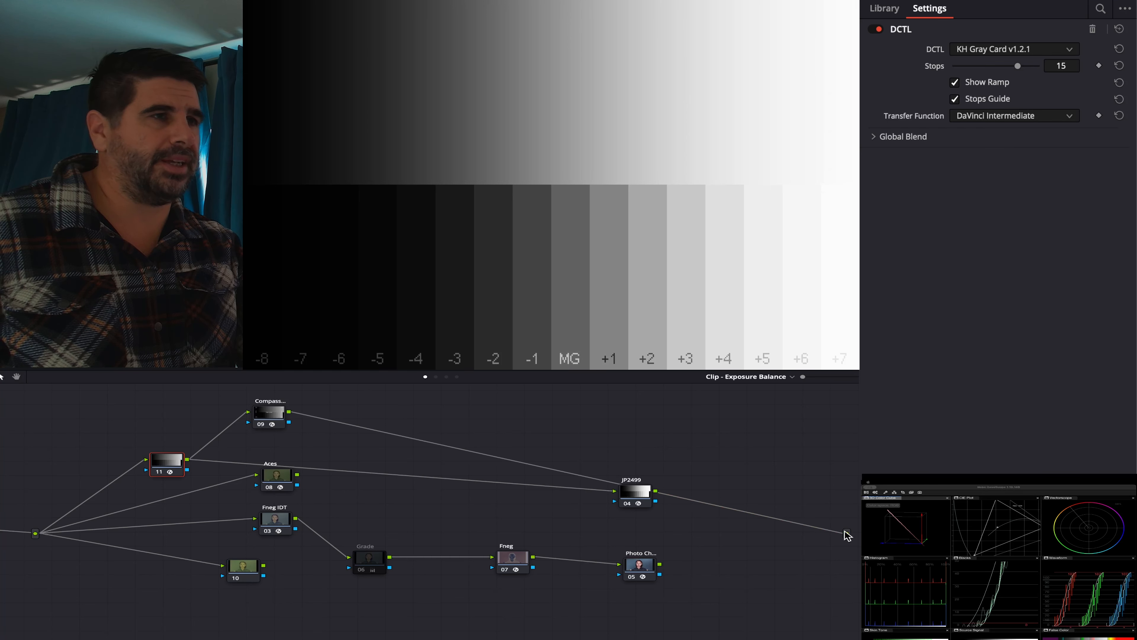
left_click(260, 412)
left_click_drag(260, 413, 351, 426)
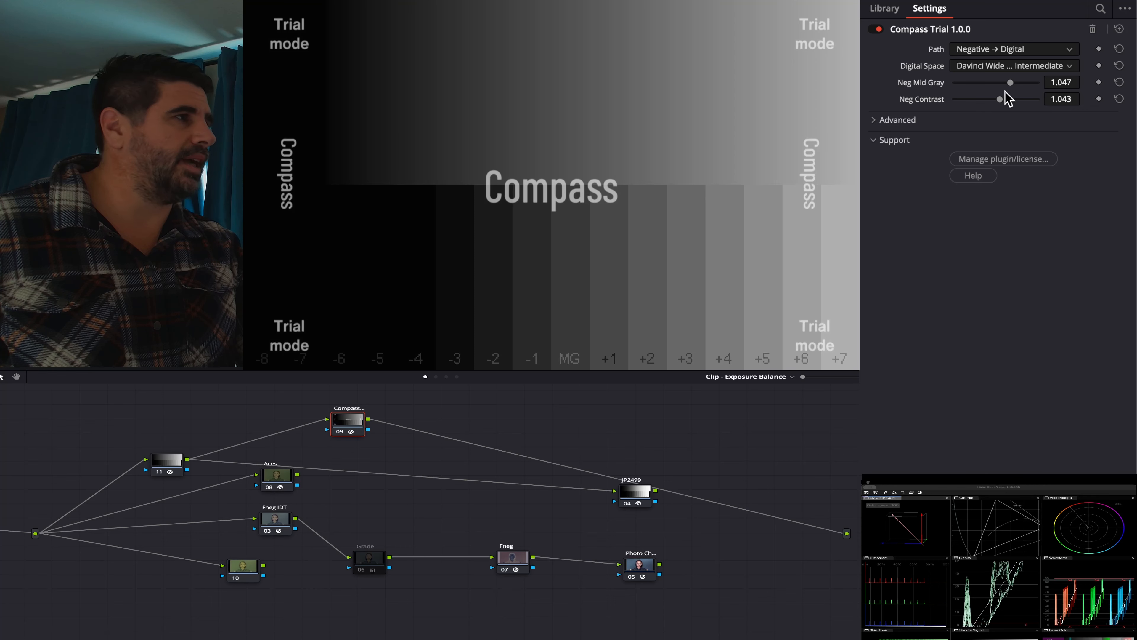
Reset Neg Mid Gray and Neg Contrast on the Compass node, and try Neg Mid Gray at -0.442
mouse_move(1009, 85)
left_mouse_down()
mouse_move(980, 92)
mouse_move(1000, 85)
mouse_move(987, 85)
left_mouse_up()
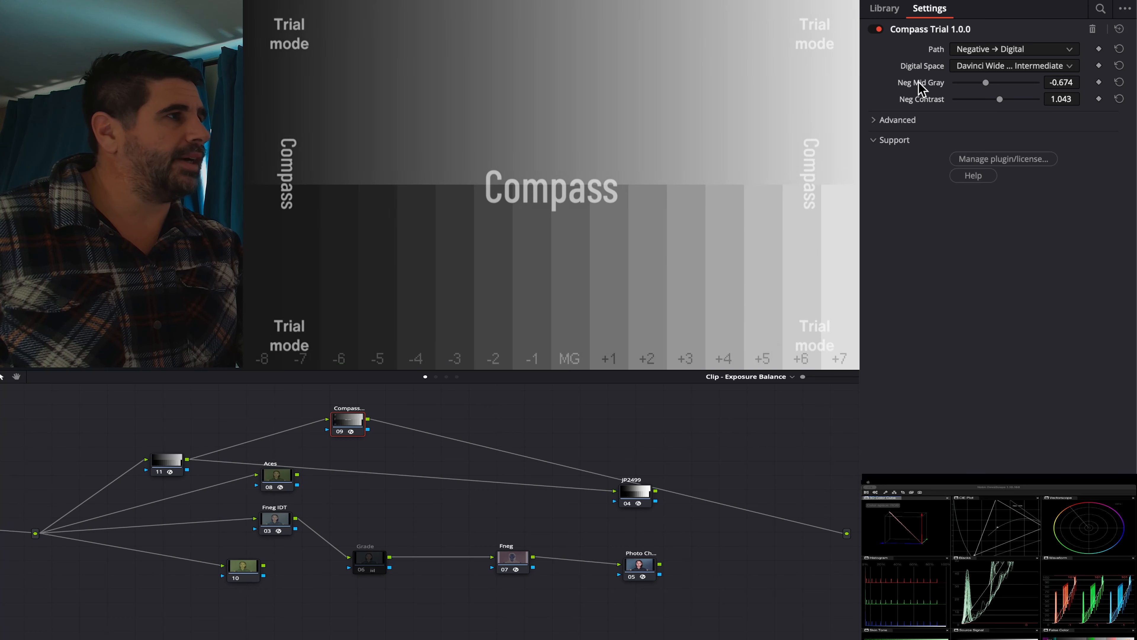
double_click(919, 83)
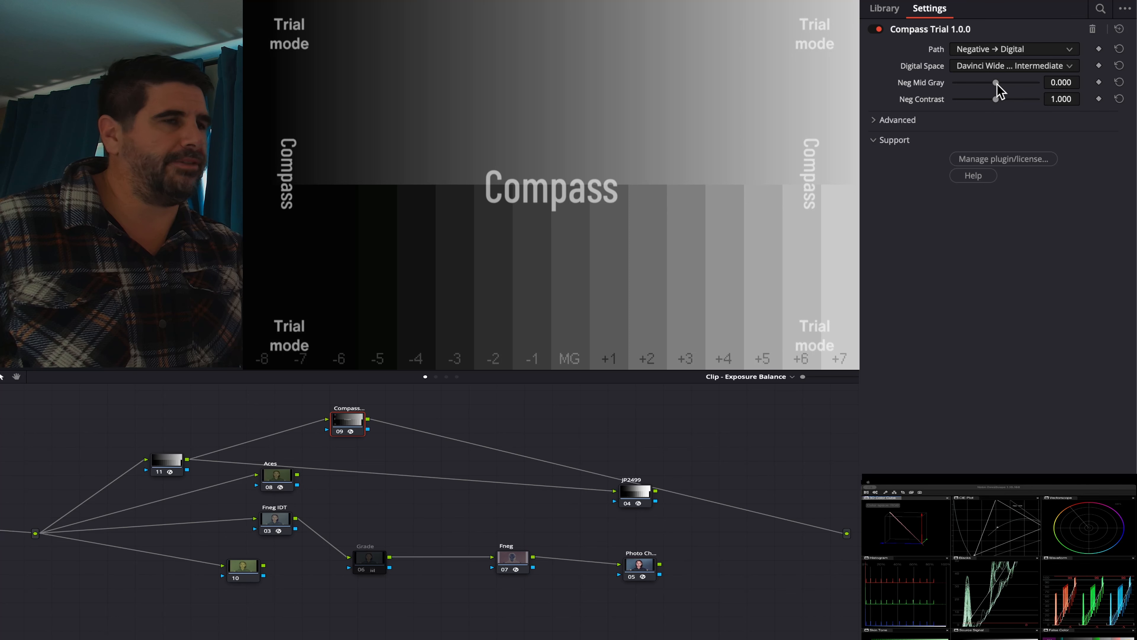
left_click_drag(997, 84, 990, 84)
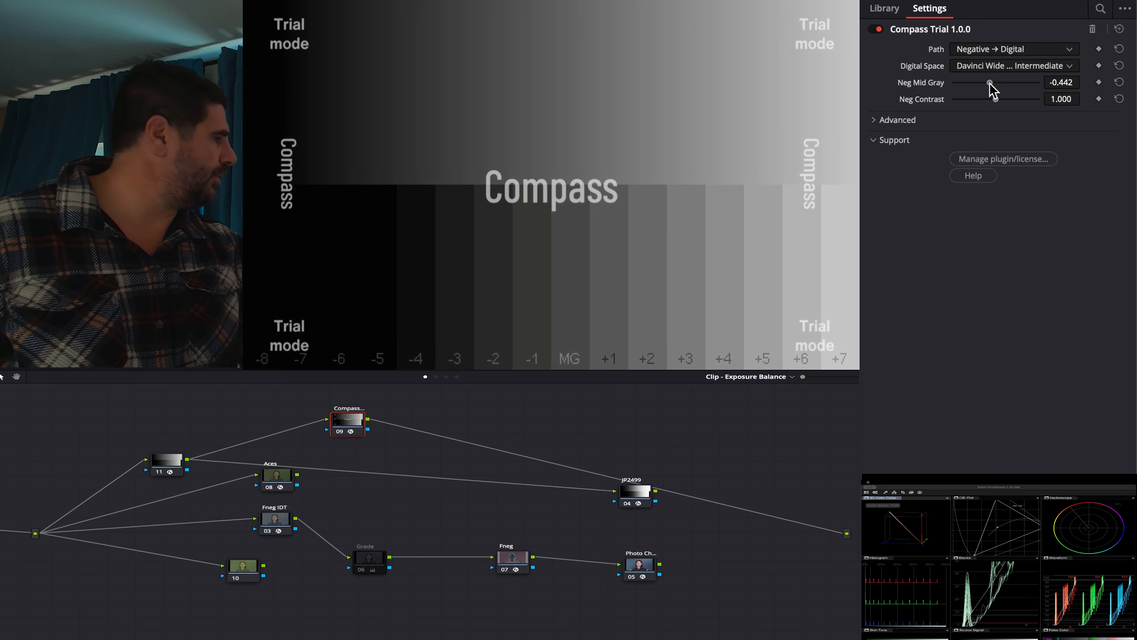
Disable the gray card node and set the Compass node's Neg Mid Gray to 1.093 on the portrait
left_click(161, 466)
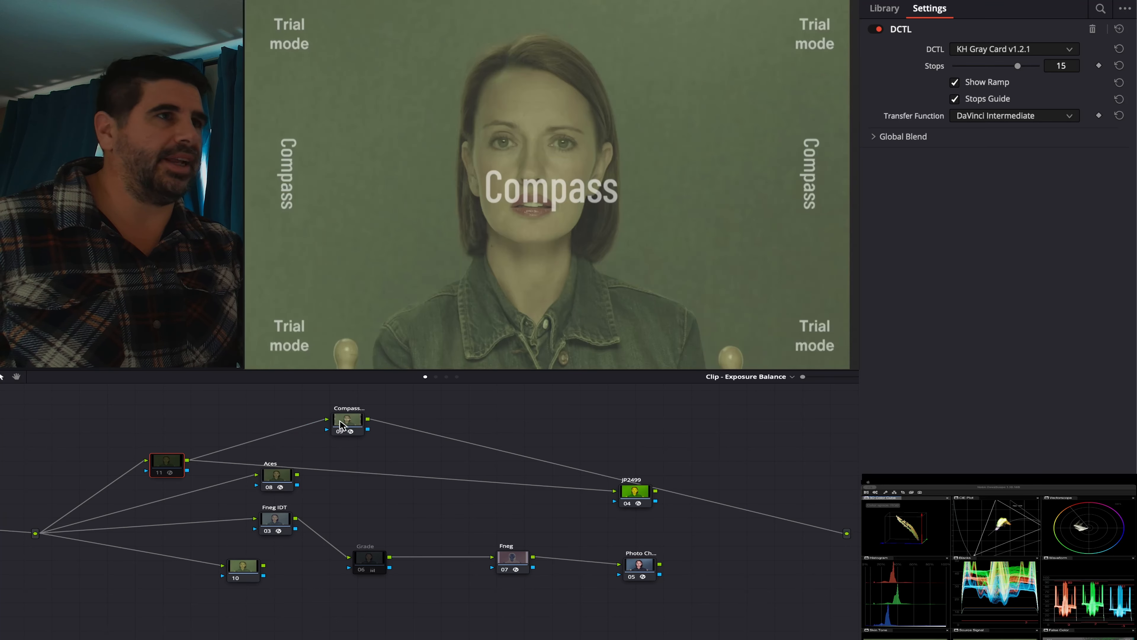
left_click(347, 421)
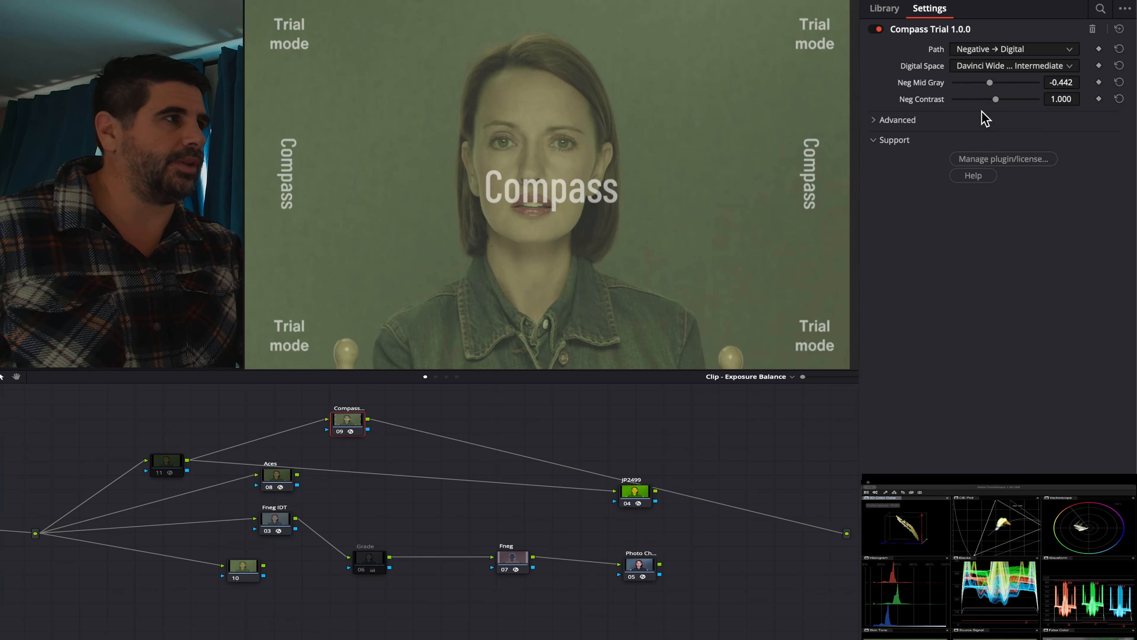
left_click_drag(989, 82, 1012, 83)
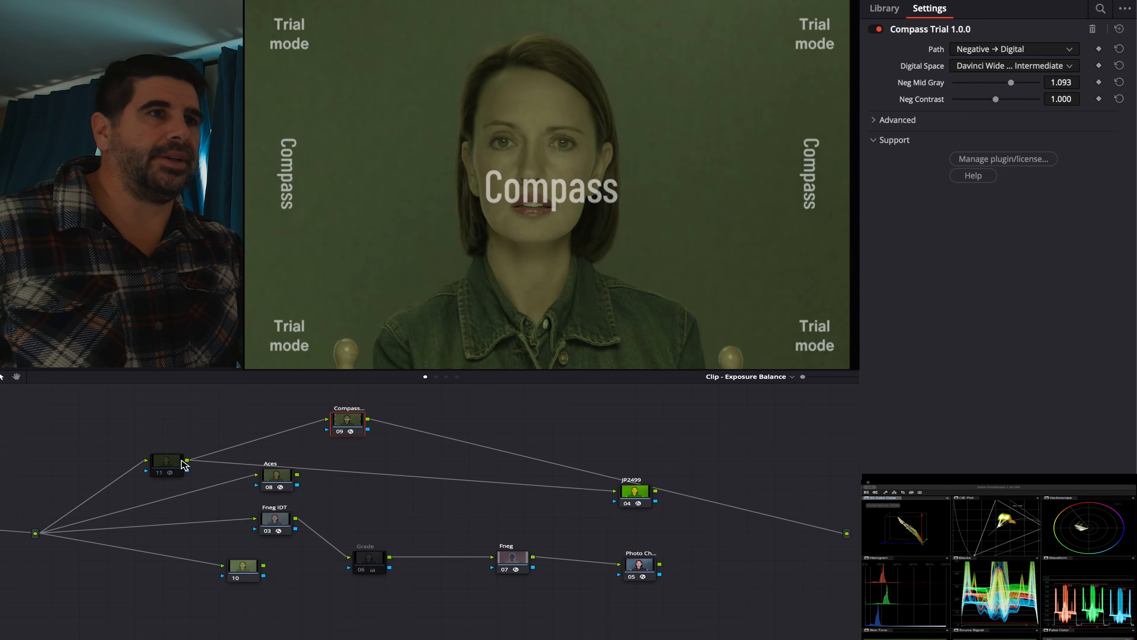
Route gray card node 11 straight to the graph output, enable it, and examine the ramp's curve in the Blacks scope
left_click_drag(188, 463, 846, 533)
left_click(174, 468)
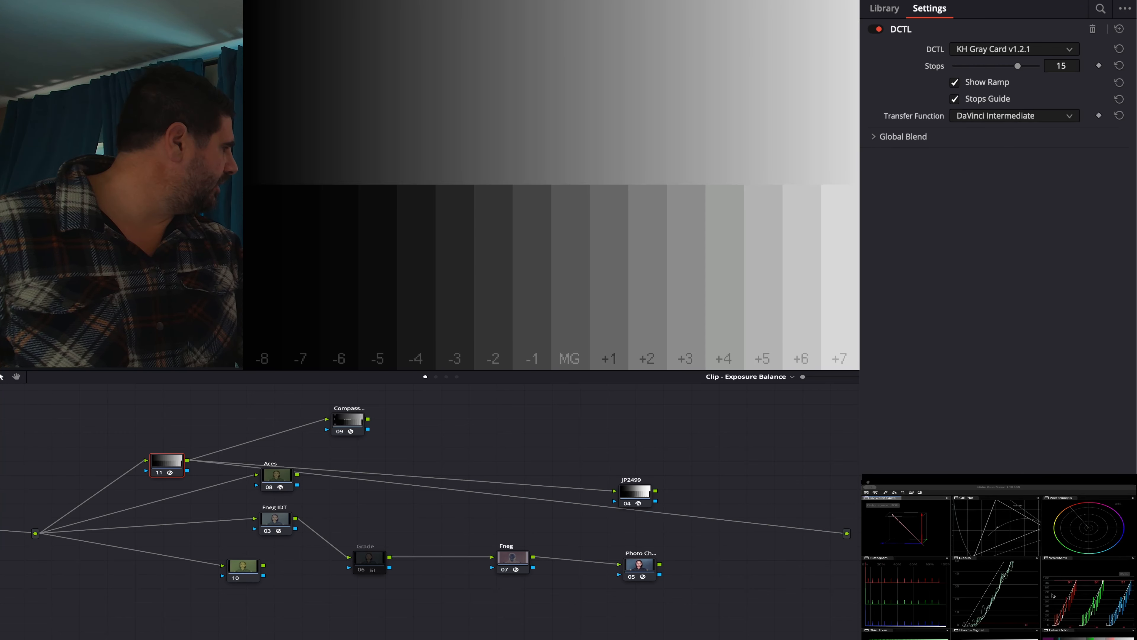
scroll(844, 518, "up", 3)
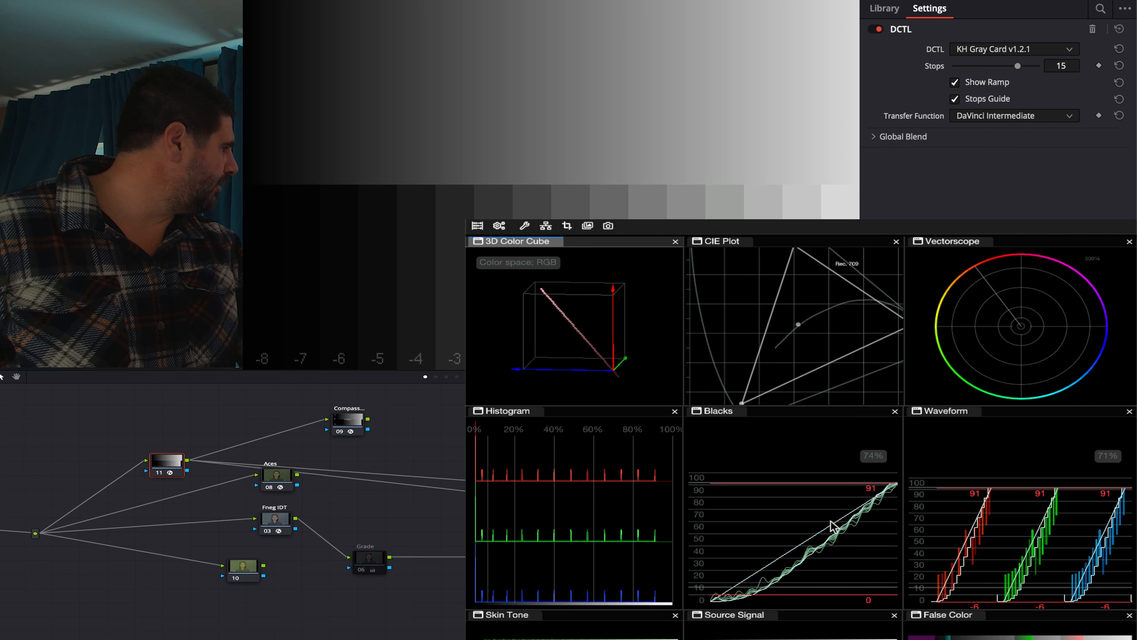
scroll(778, 560, "up", 5)
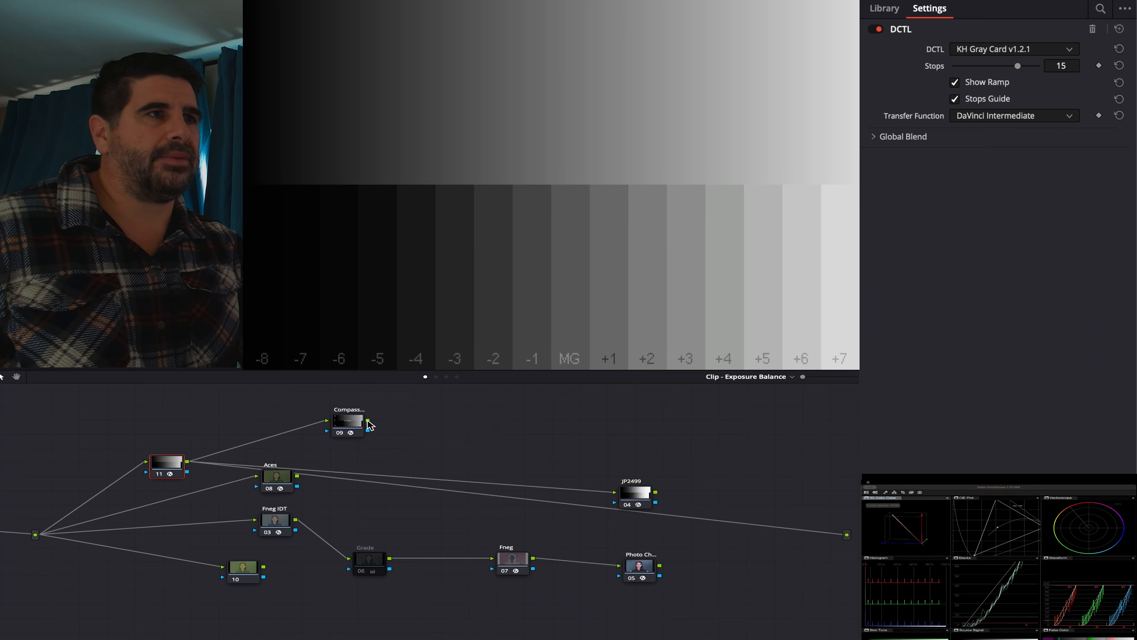
Rewire the graph so Compass feeds JP2499 and JP2499 feeds the graph output, and disable the gray card node
left_click_drag(517, 431, 610, 492)
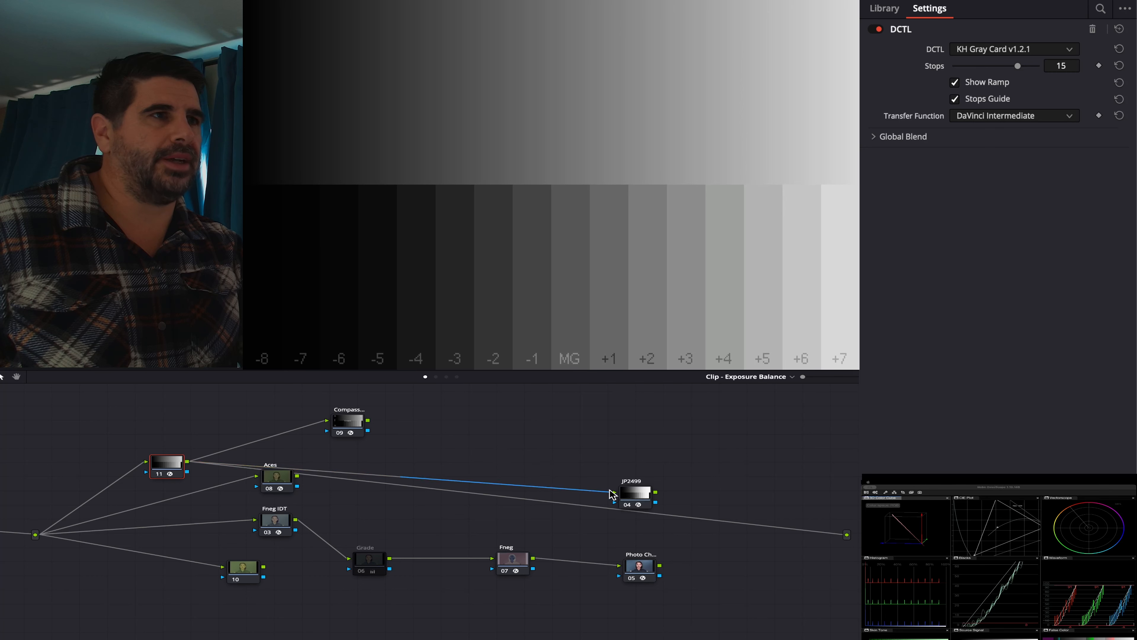
left_click_drag(367, 421, 615, 493)
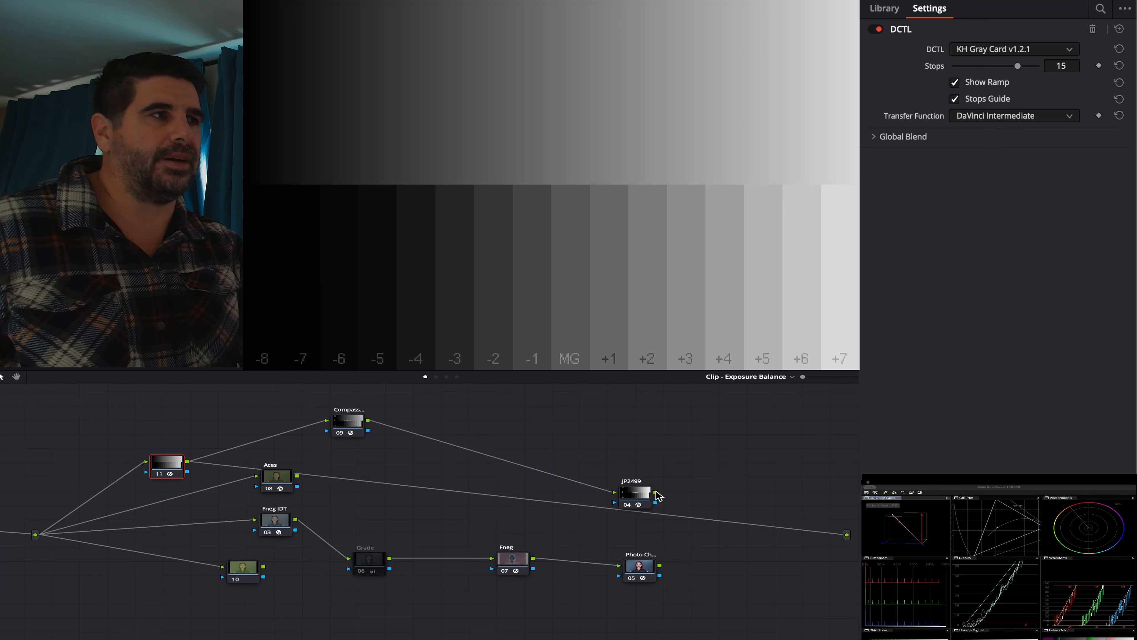
left_click_drag(845, 532, 846, 534)
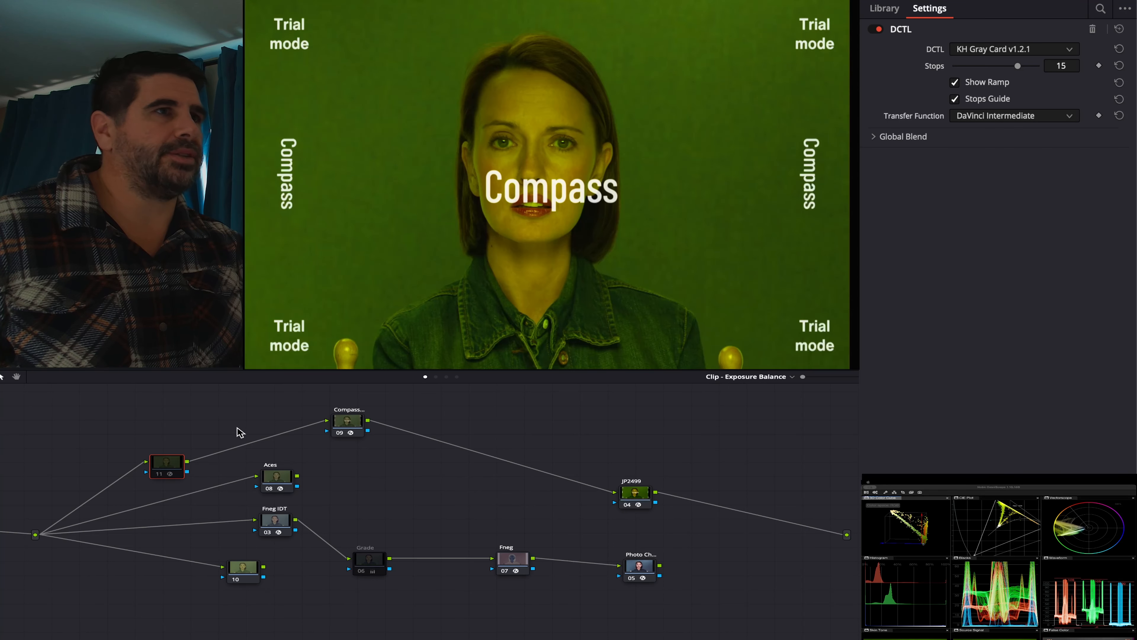
Set the Compass node's Neg Mid Gray to 0.767 and Neg Contrast to 1.074
left_click(341, 425)
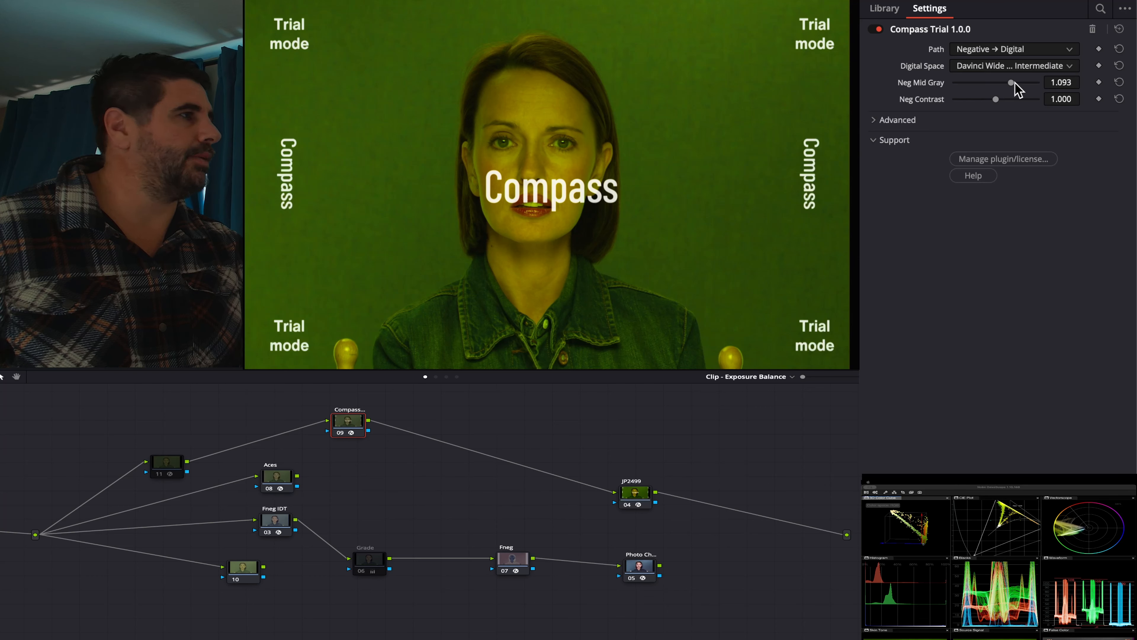
mouse_move(1009, 83)
left_mouse_down()
mouse_move(997, 83)
mouse_move(1009, 99)
mouse_move(982, 100)
mouse_move(1033, 100)
mouse_move(1001, 100)
left_mouse_up()
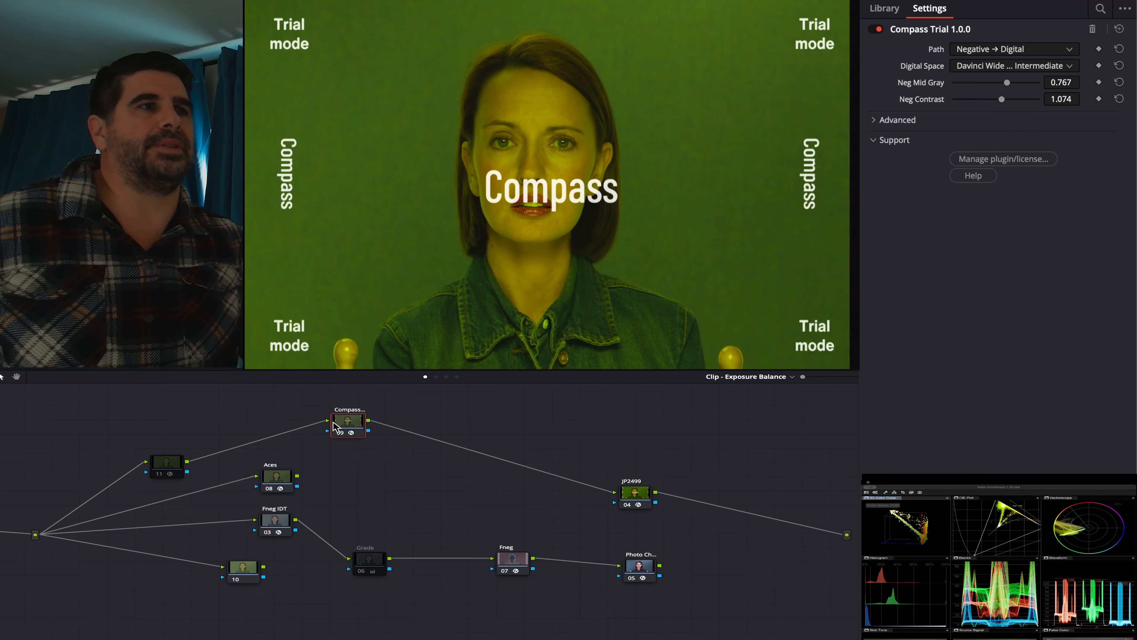
left_click_drag(366, 424, 370, 423)
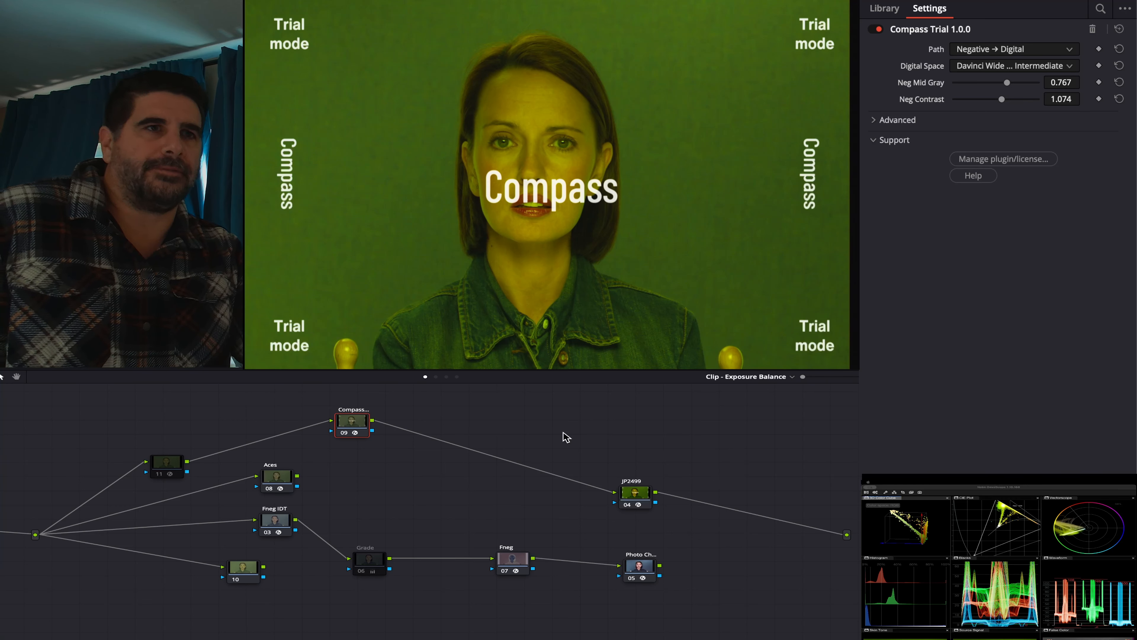
Review the settings of the JP2499 and Aces nodes, and move the Compass node close above Aces
left_click(641, 497)
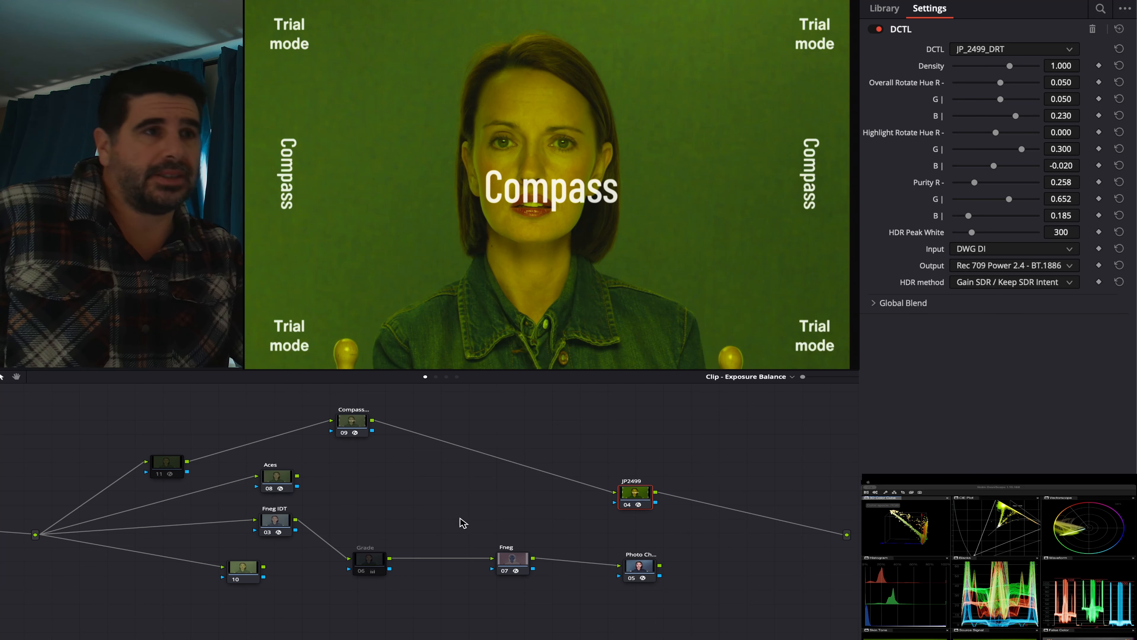
left_click(274, 487)
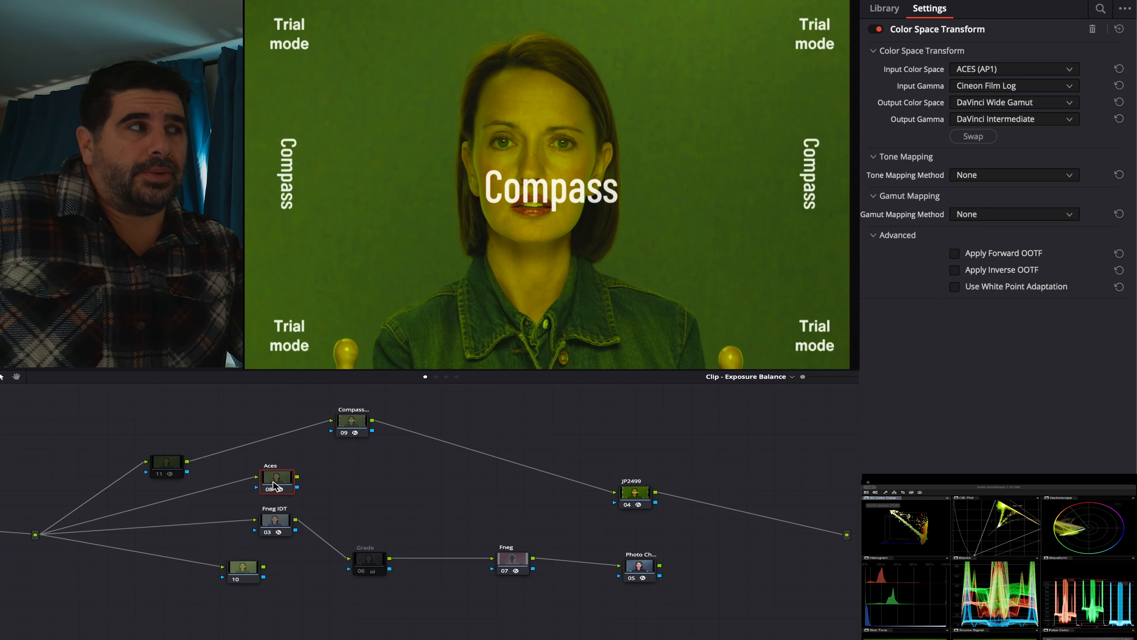
left_click_drag(273, 480, 273, 481)
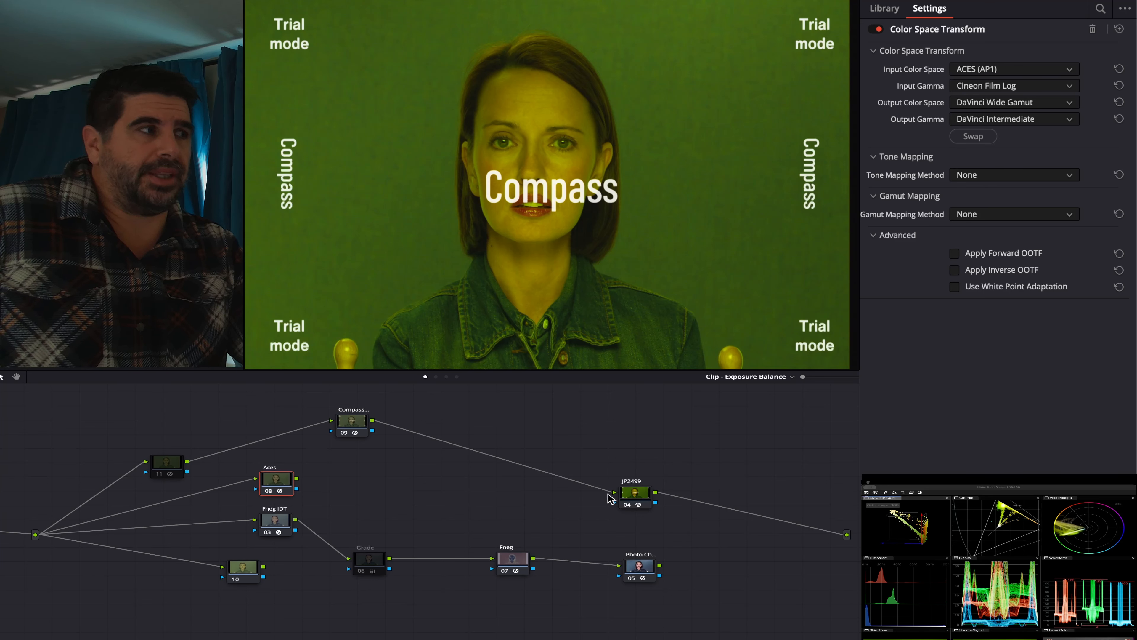
left_click_drag(358, 421, 301, 448)
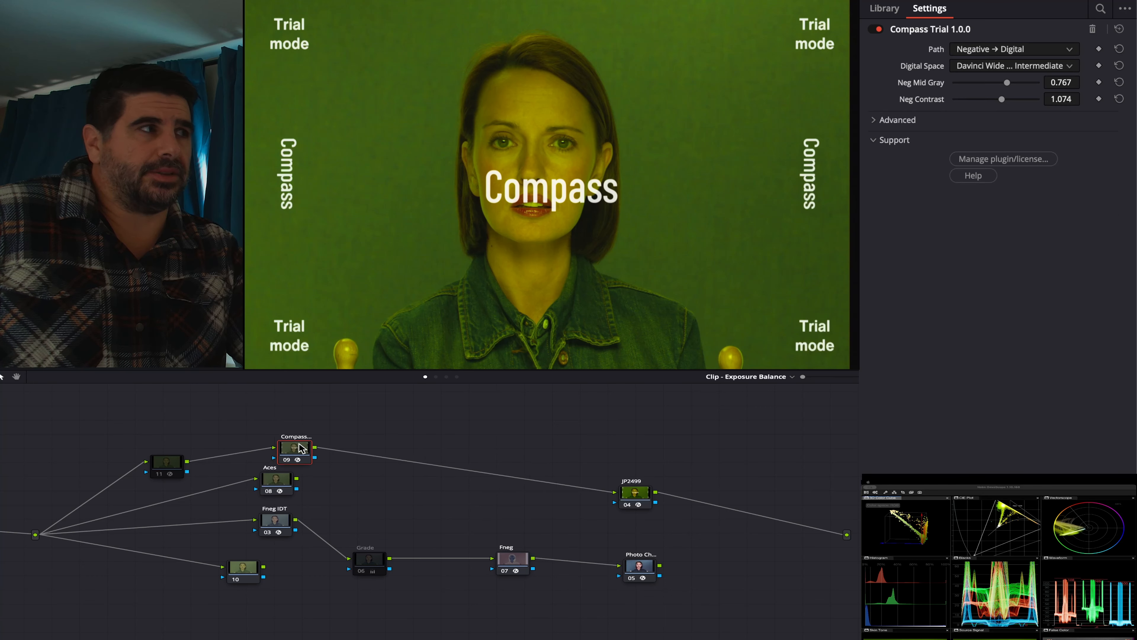
Connect the Fneg IDT node's output to JP2499 in place of the Compass node
left_click(282, 525)
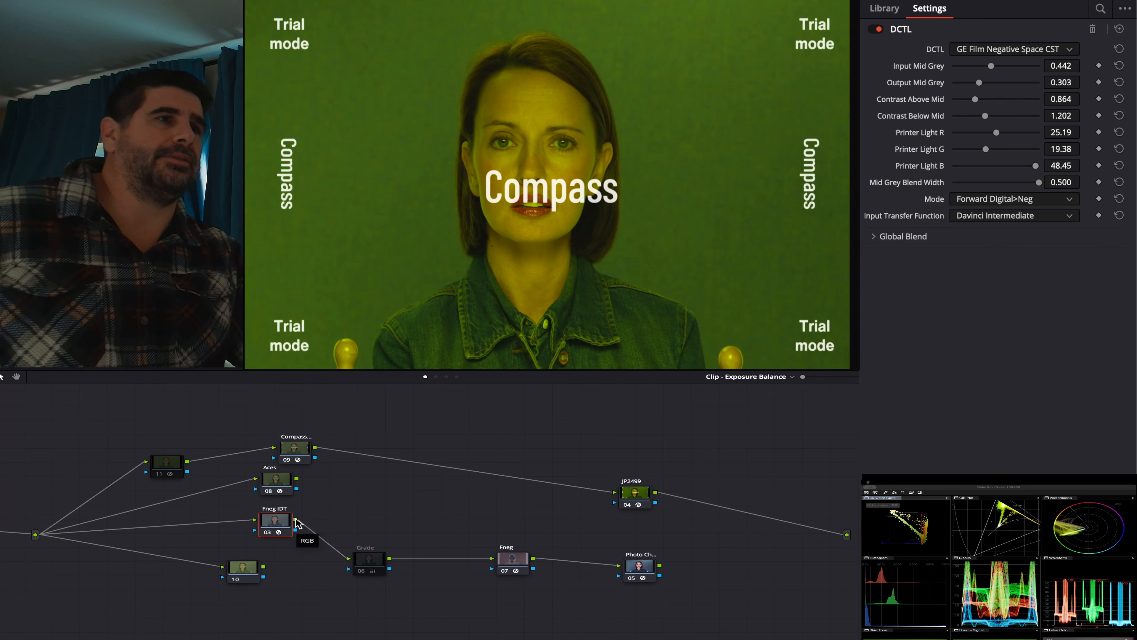
left_click_drag(298, 522, 614, 492)
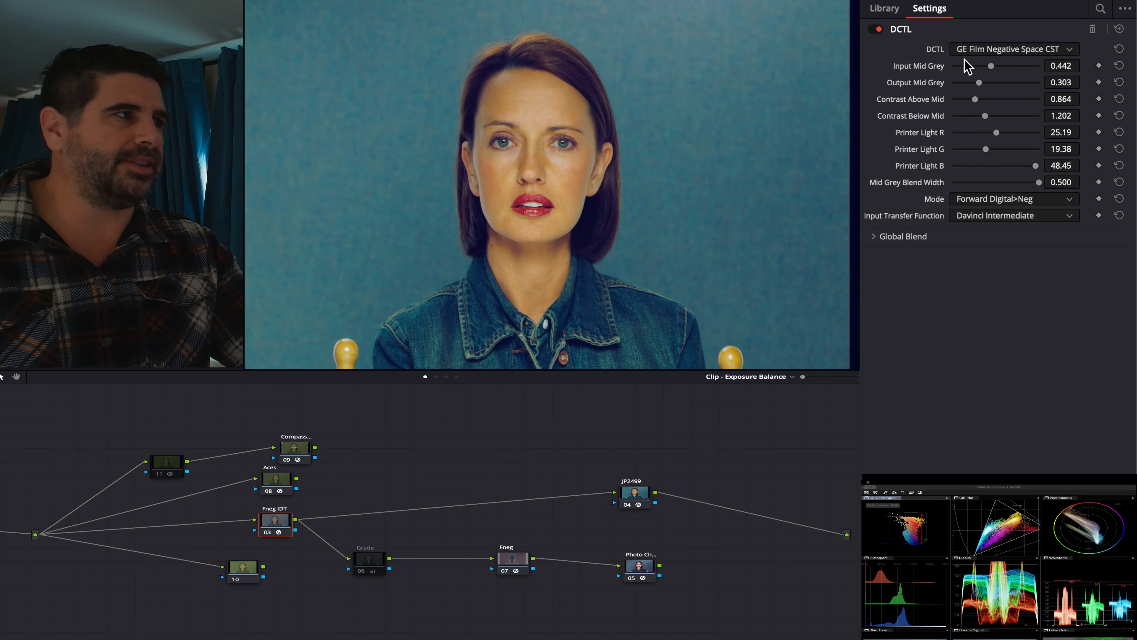
left_click(1119, 28)
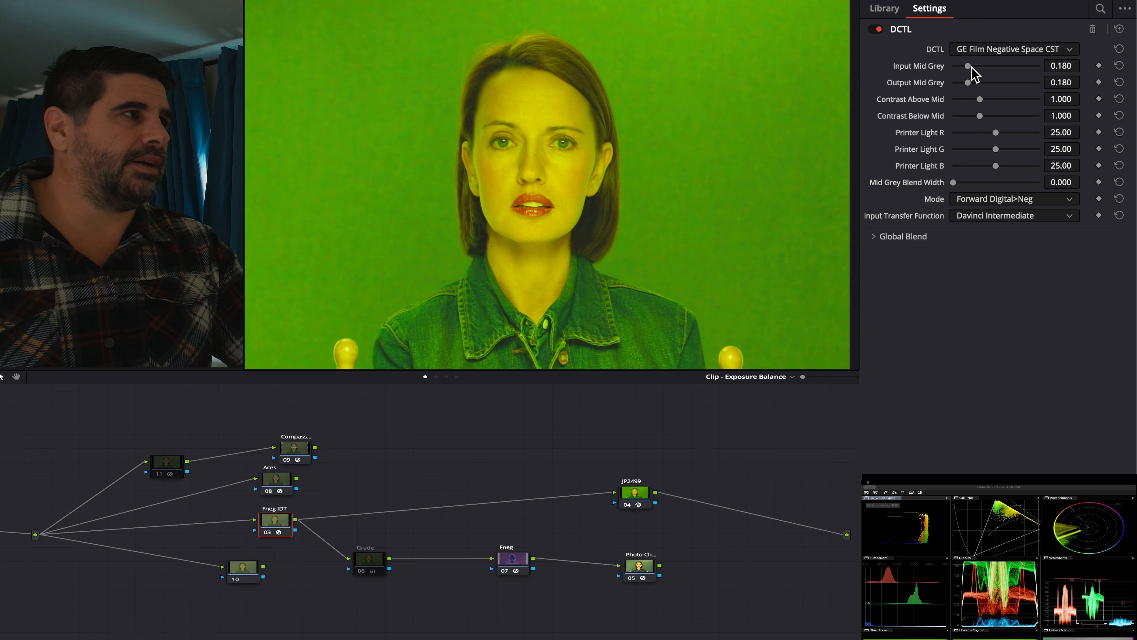
left_click_drag(975, 67, 980, 67)
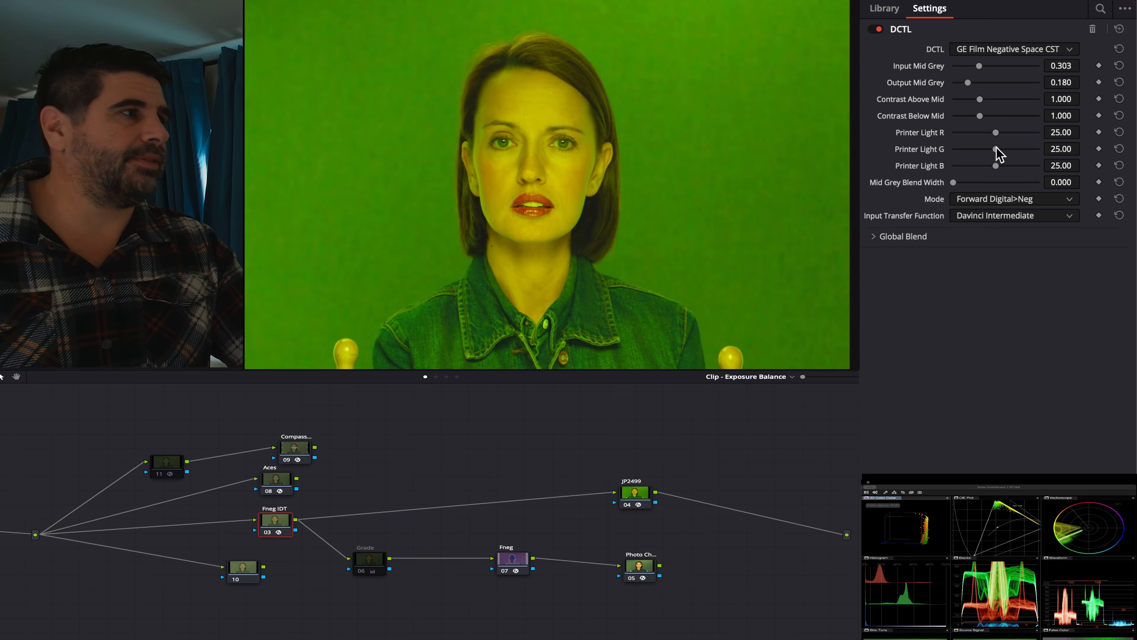
left_click(995, 204)
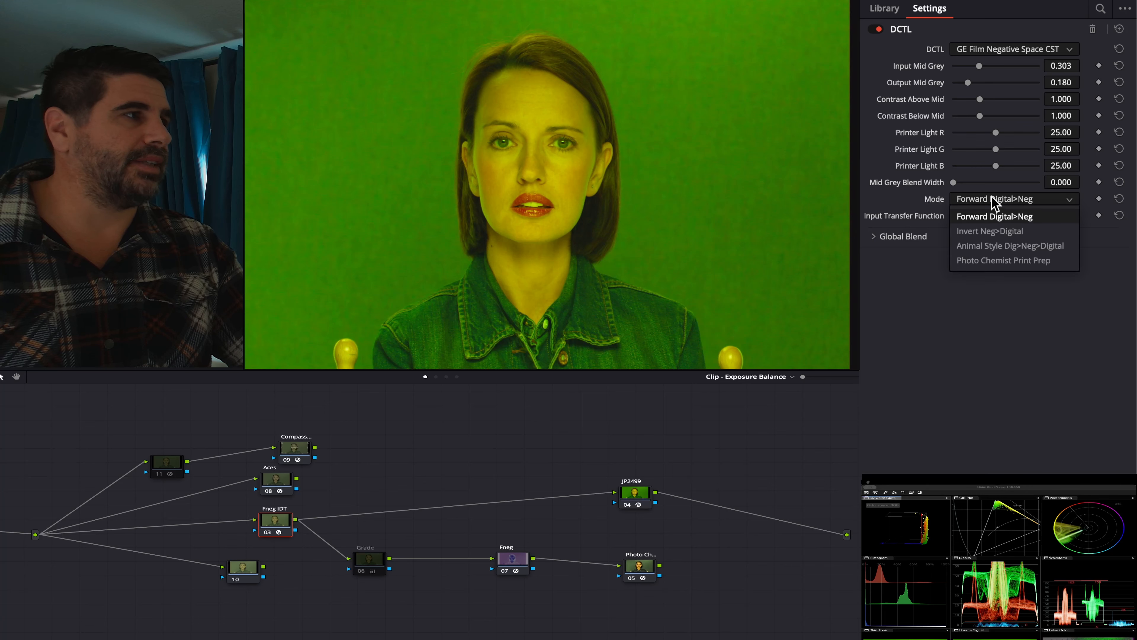
left_click(994, 203)
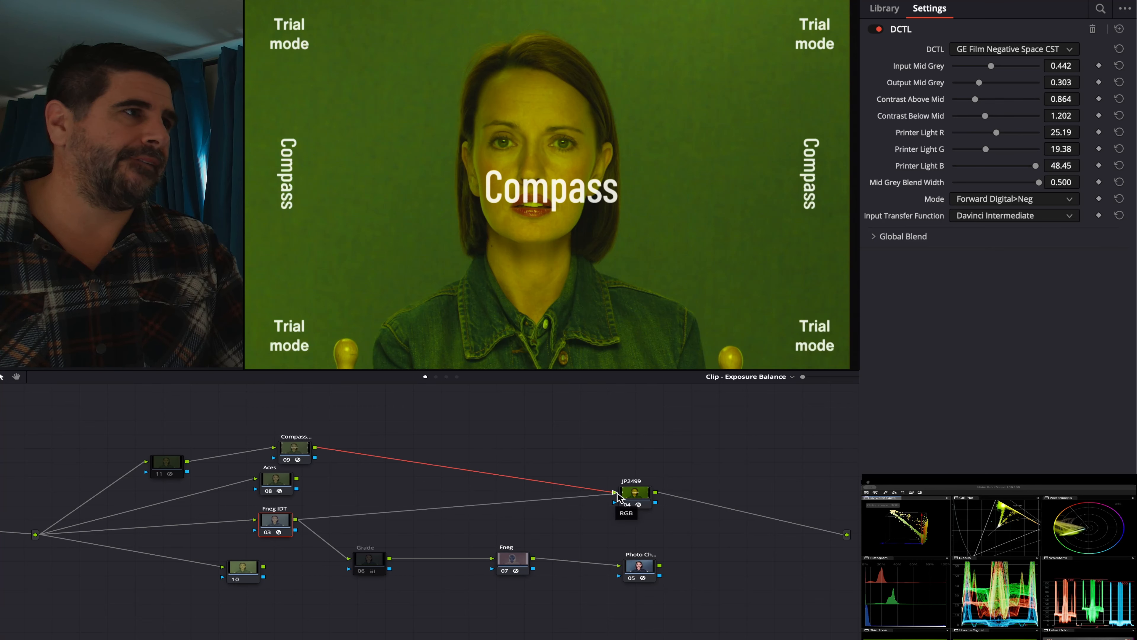
left_click_drag(617, 496, 615, 494)
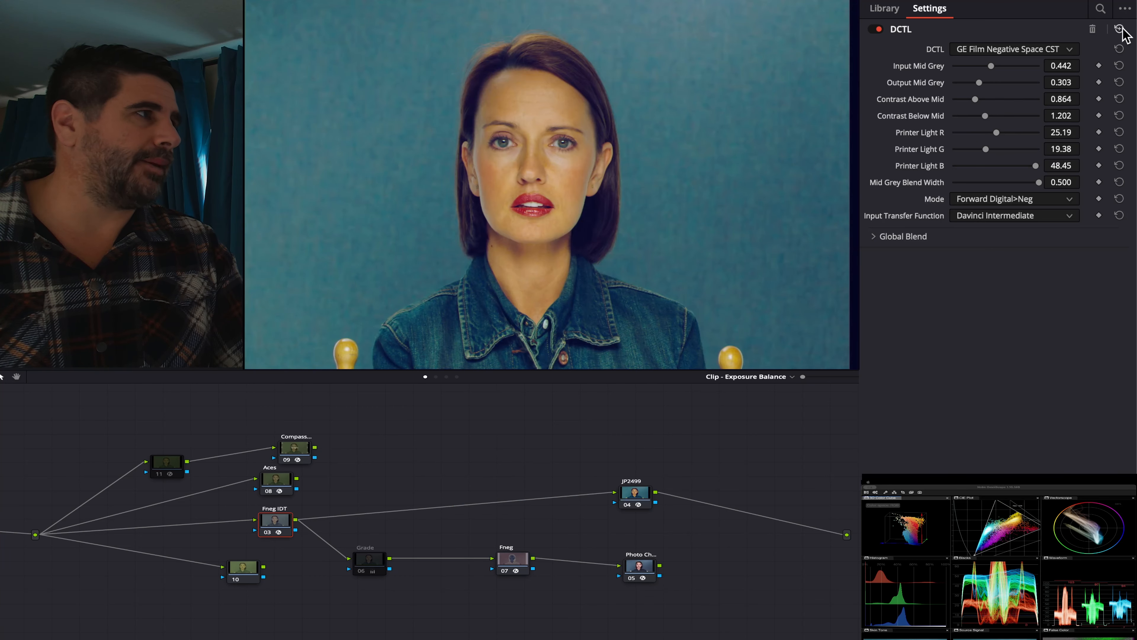
Reset the Fneg IDT node's DCTL to its defaults and set Input Mid Grey to 0.334
left_click(1122, 29)
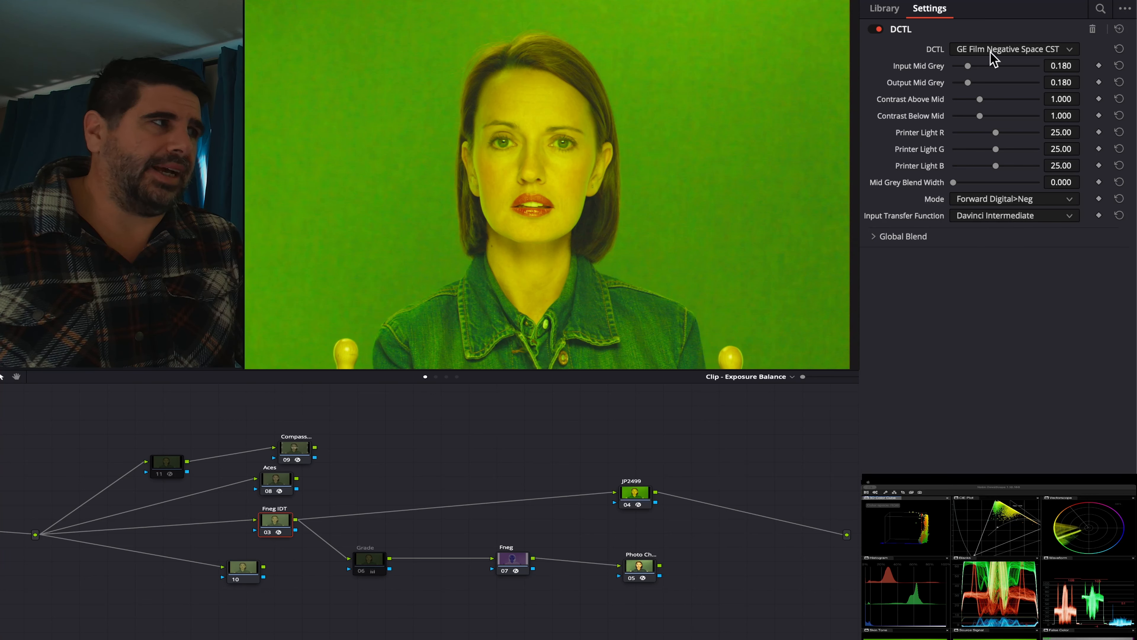
left_click_drag(967, 65, 982, 67)
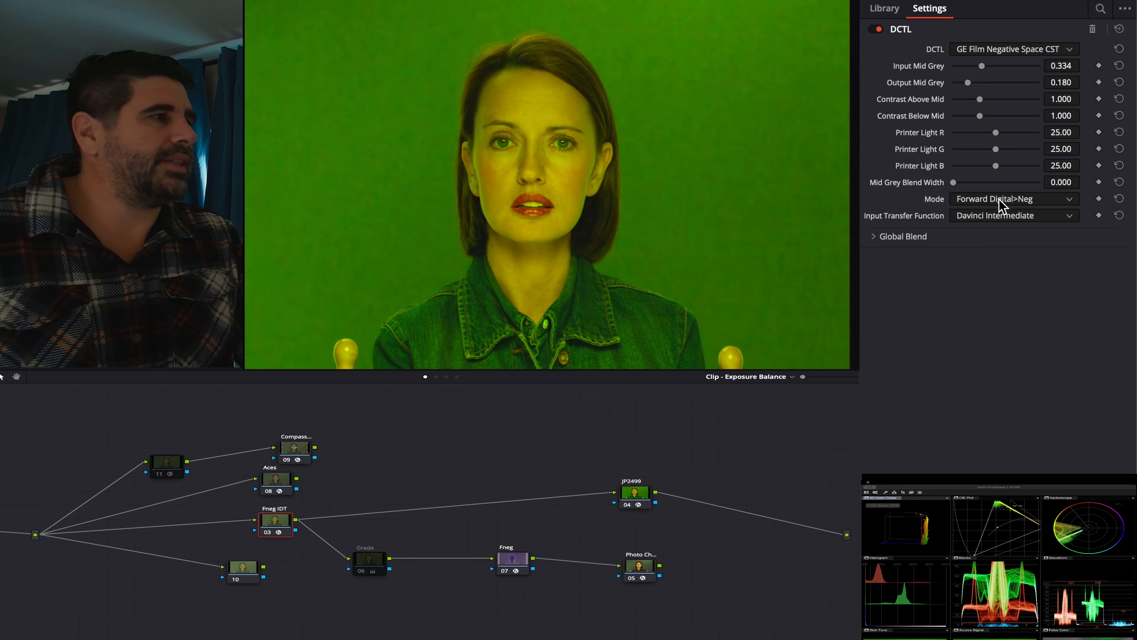
Try the Invert Neg>Digital mode on the Fneg IDT node with Input Mid Grey 0.202 and Output Mid Grey 0.582
left_click(1016, 202)
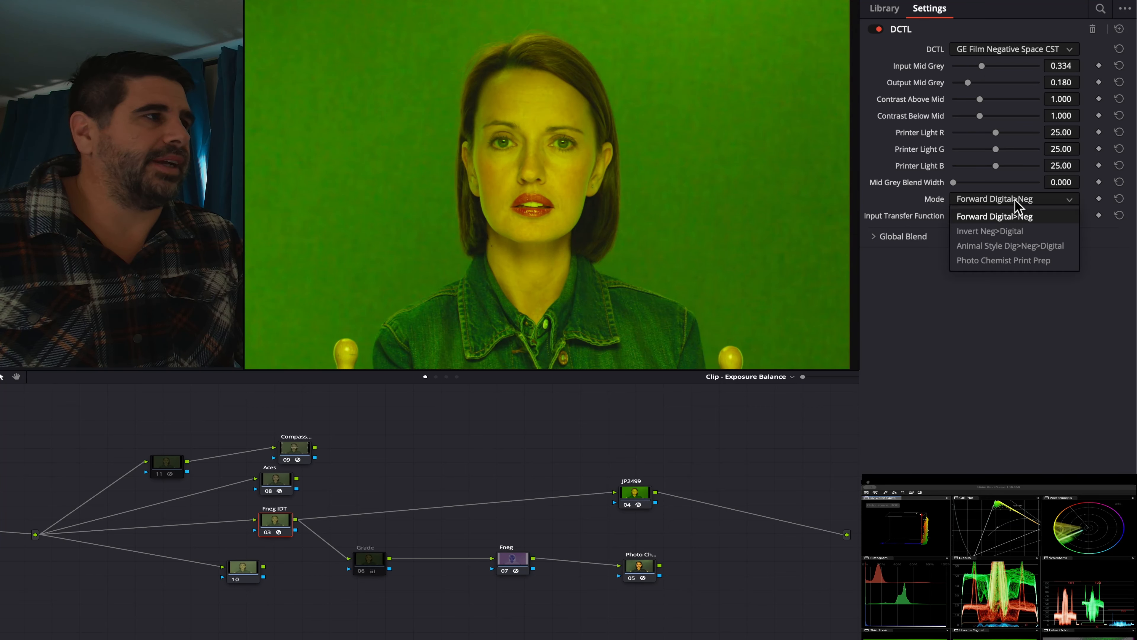
left_click(1007, 227)
mouse_move(967, 82)
left_mouse_down()
mouse_move(1002, 83)
mouse_move(995, 67)
mouse_move(970, 66)
left_mouse_up()
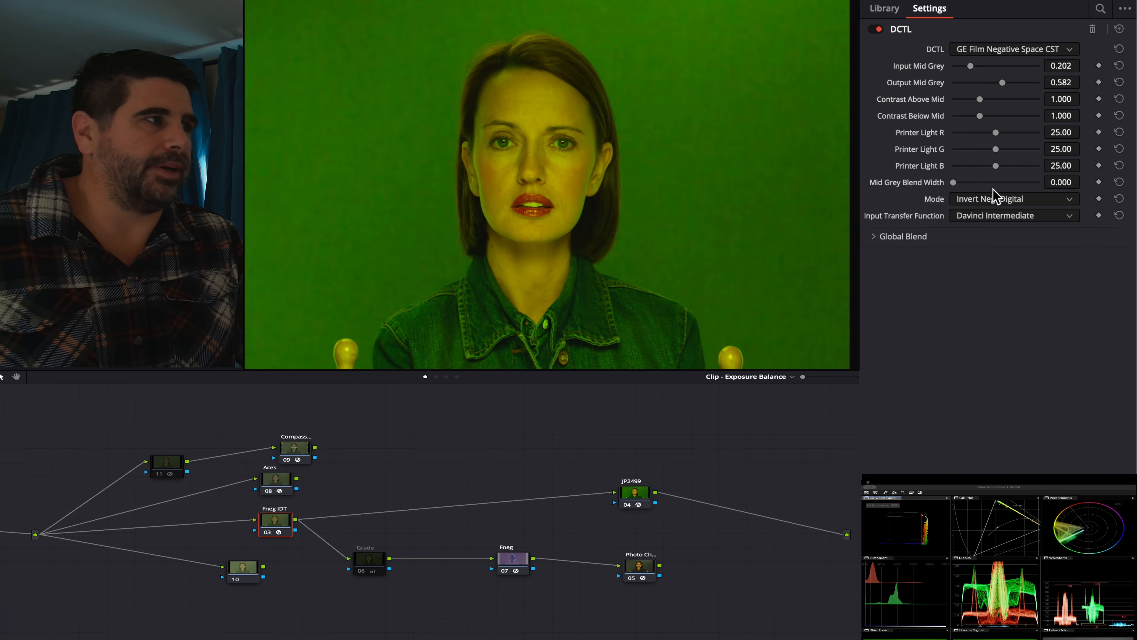
Set the Fneg IDT node's Mode to Forward Digital>Neg, with Input Mid Grey at 0.613 and Output Mid Grey at 0.249
left_click(994, 197)
left_click(999, 217)
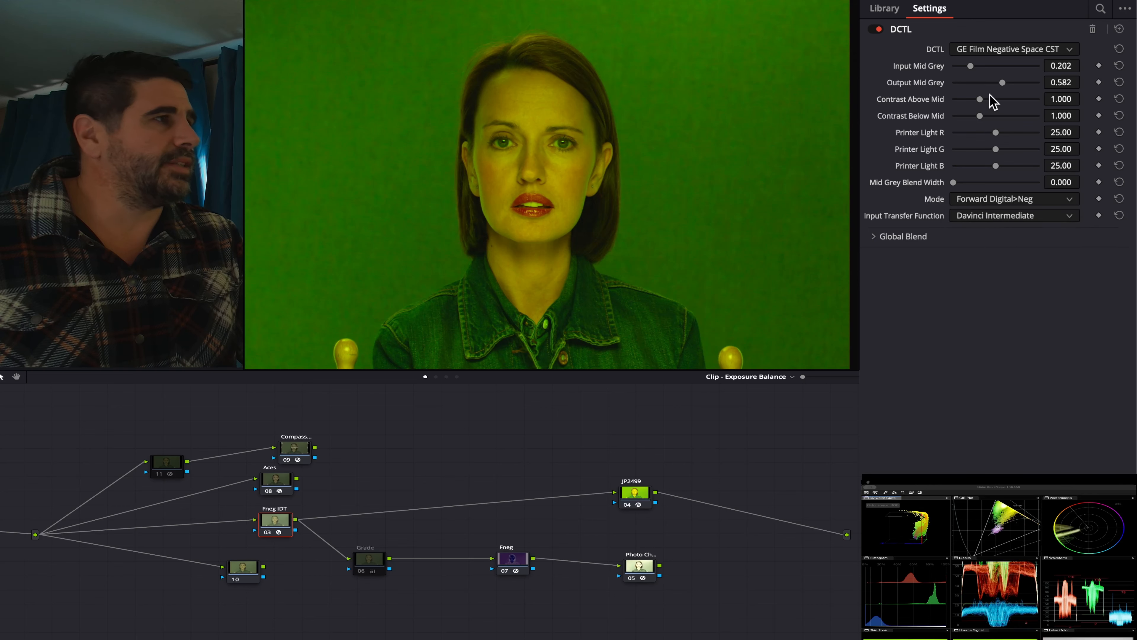
left_click_drag(1002, 83, 978, 83)
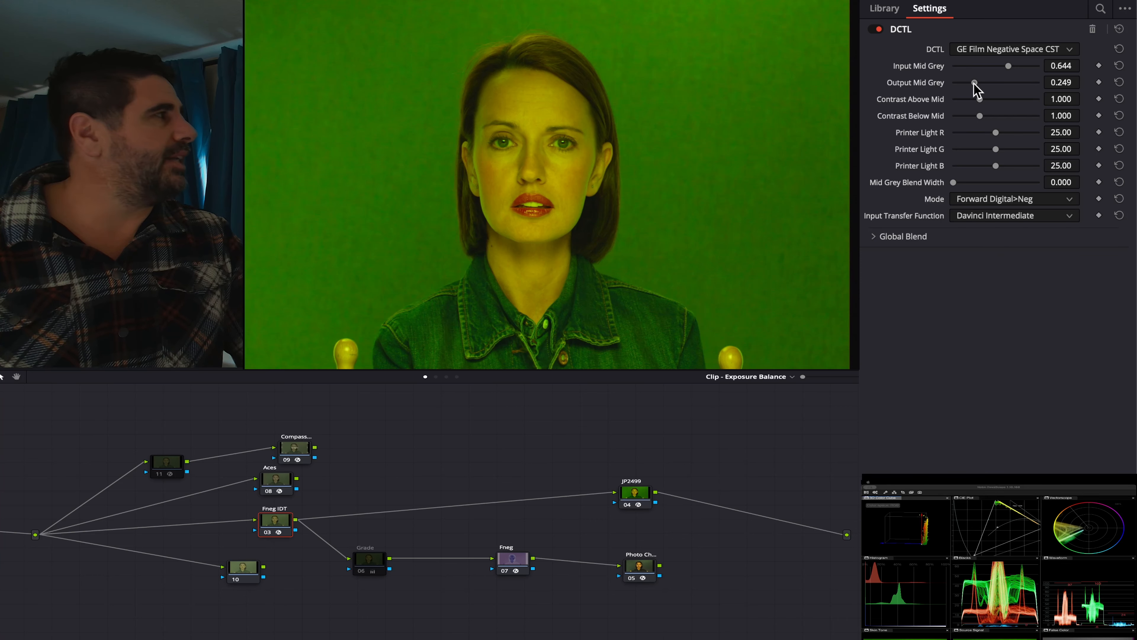
left_click_drag(976, 83, 1003, 65)
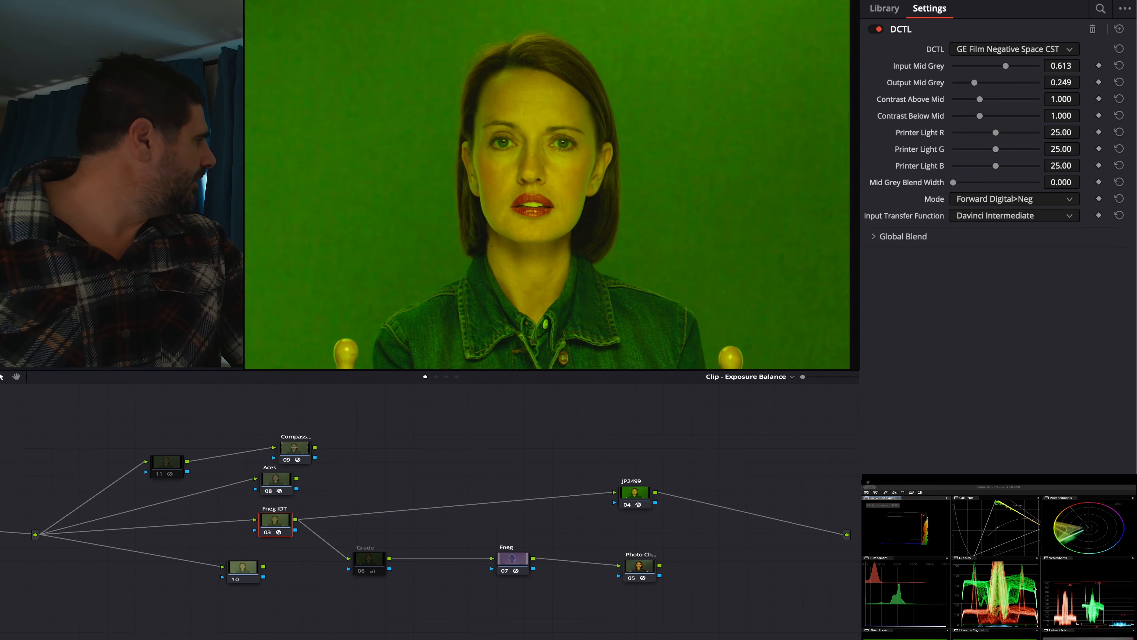
Set the Fneg IDT node's Input Mid Grey to 0.621, Output Mid Grey to 0.210, Contrast Above Mid to 1.336 and Contrast Below Mid to 1.202
scroll(989, 503, "up", 5)
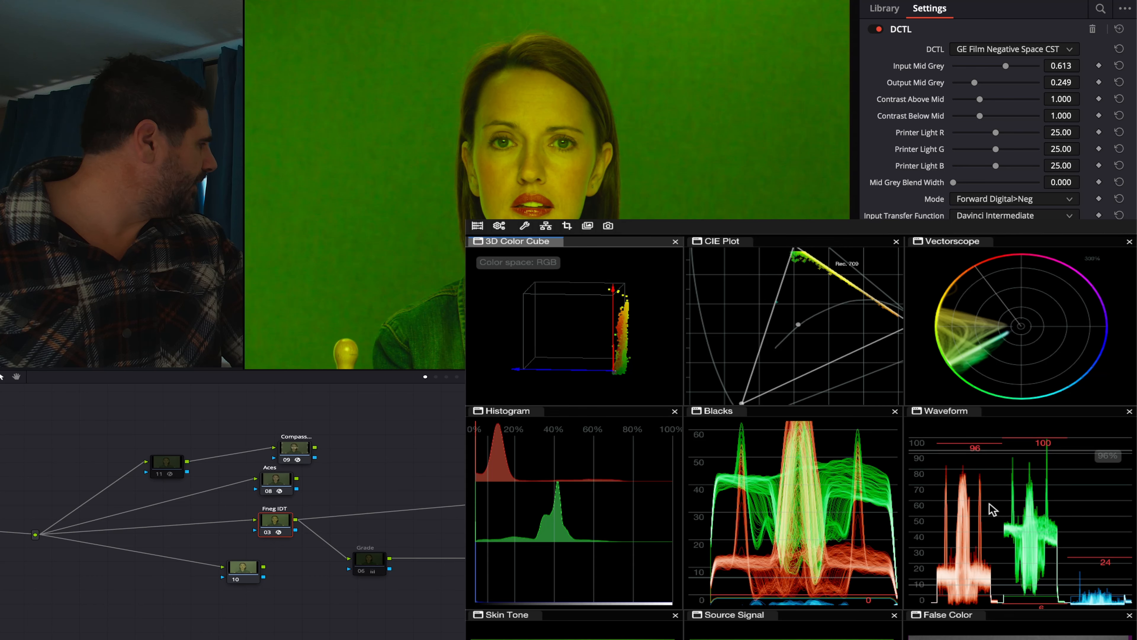
scroll(989, 503, "up", 4)
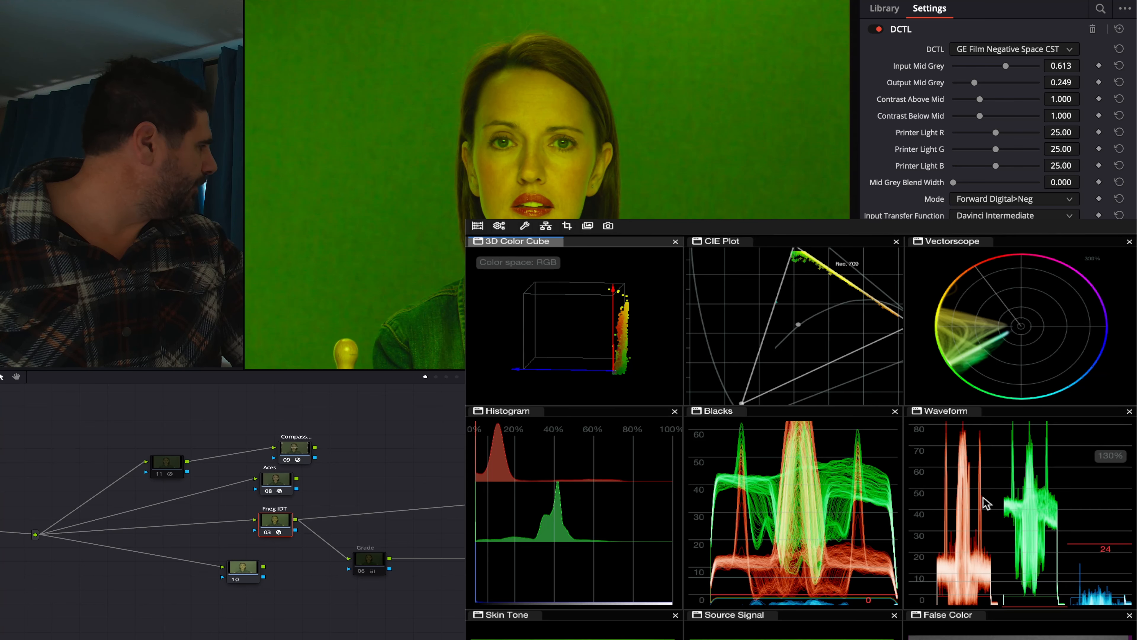
scroll(984, 497, "down", 3)
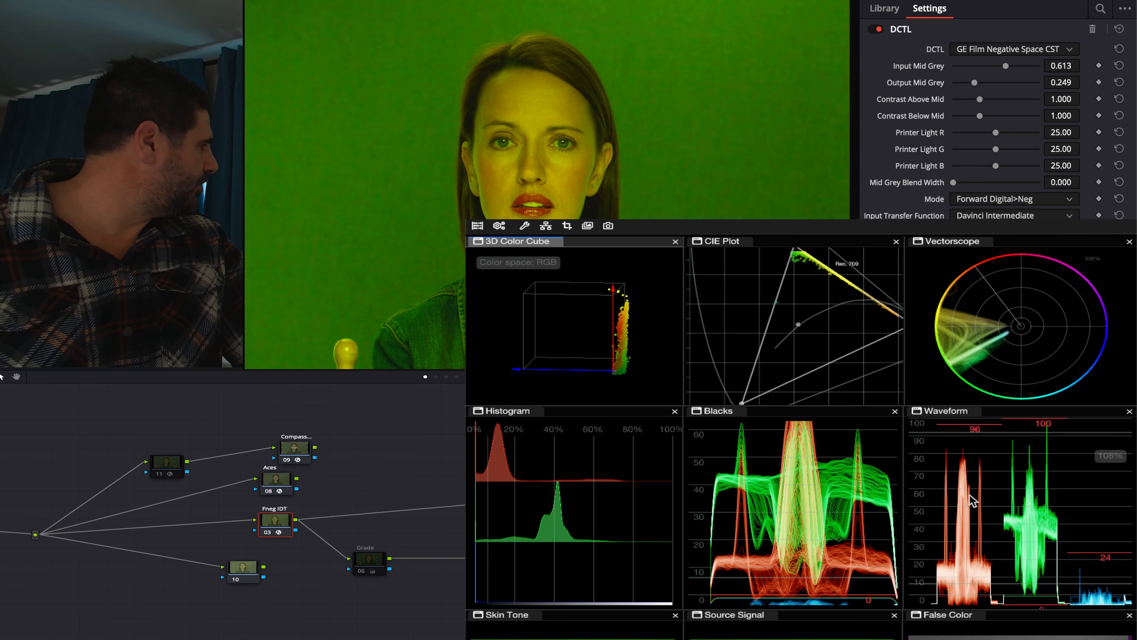
scroll(972, 501, "up", 2)
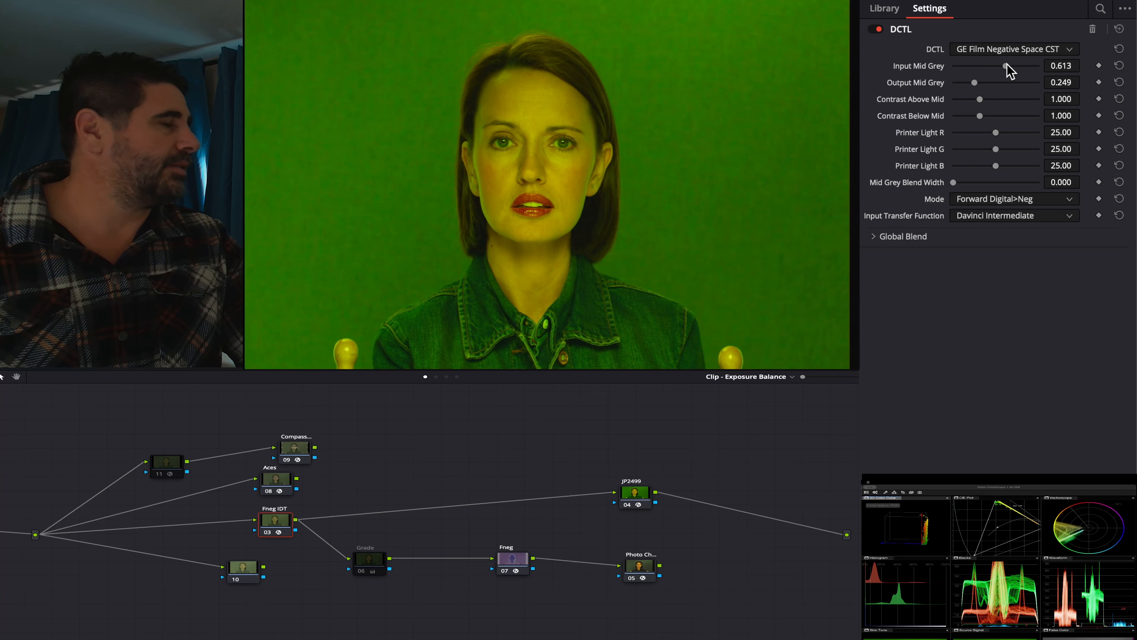
left_click_drag(1013, 67, 971, 82)
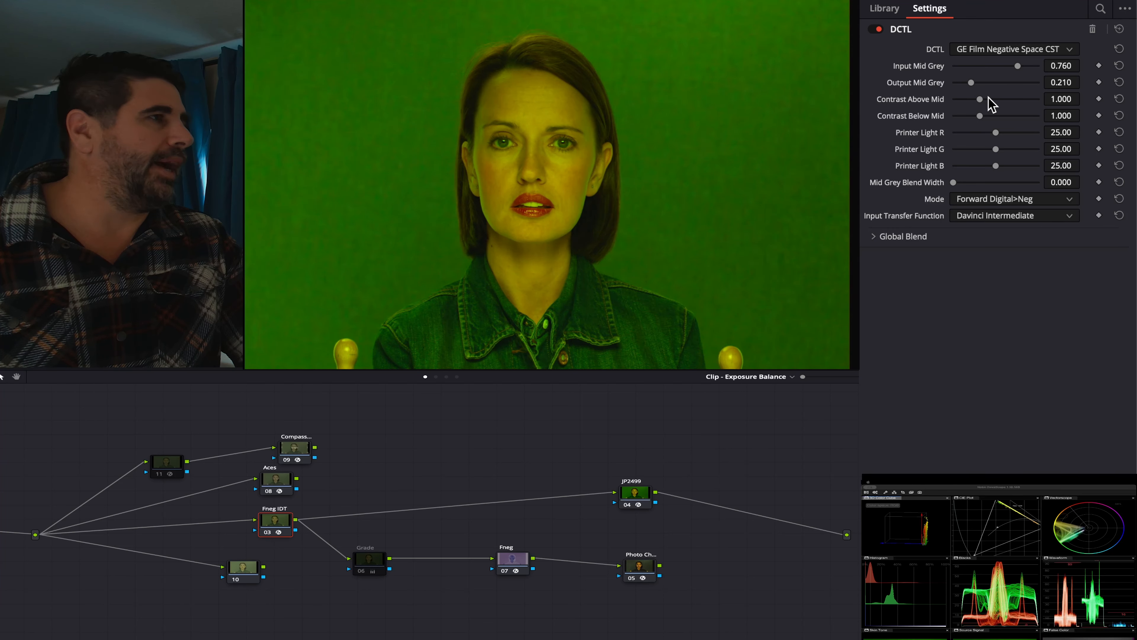
mouse_move(1009, 65)
left_mouse_down()
mouse_move(997, 66)
mouse_move(1007, 66)
left_mouse_up()
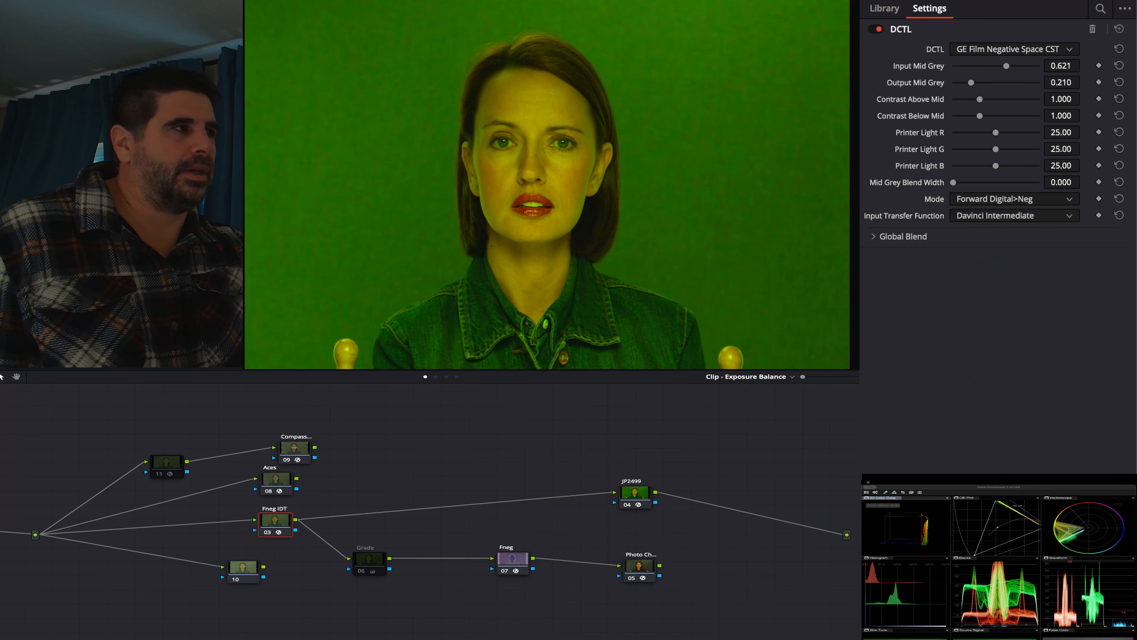
mouse_move(979, 98)
left_mouse_down()
mouse_move(994, 119)
mouse_move(985, 103)
left_mouse_up()
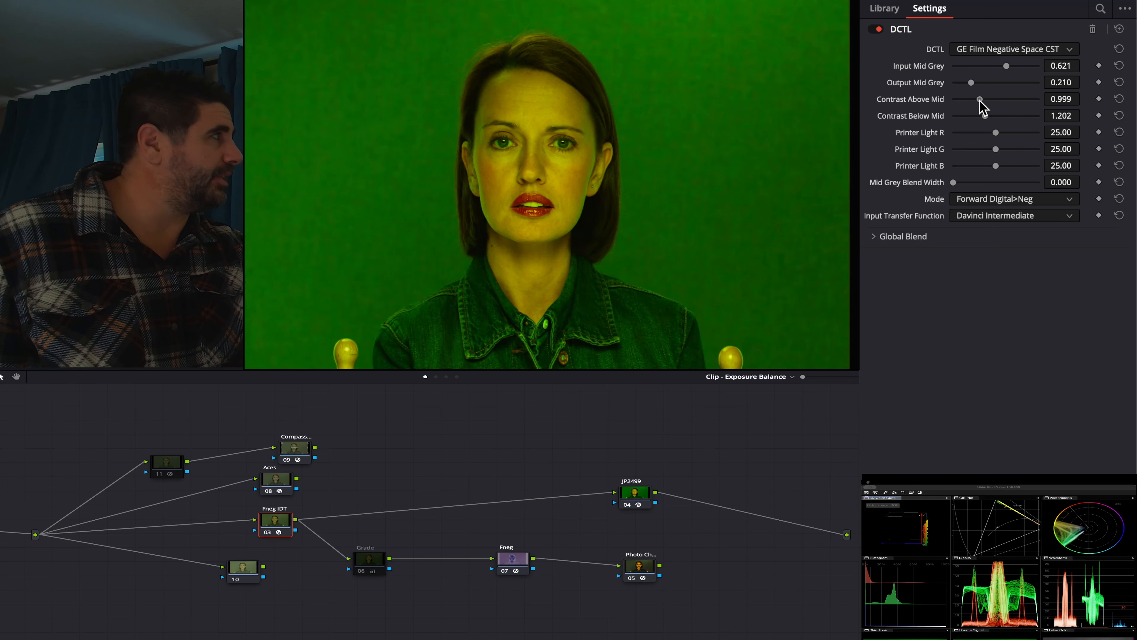
left_click_drag(990, 99, 985, 115)
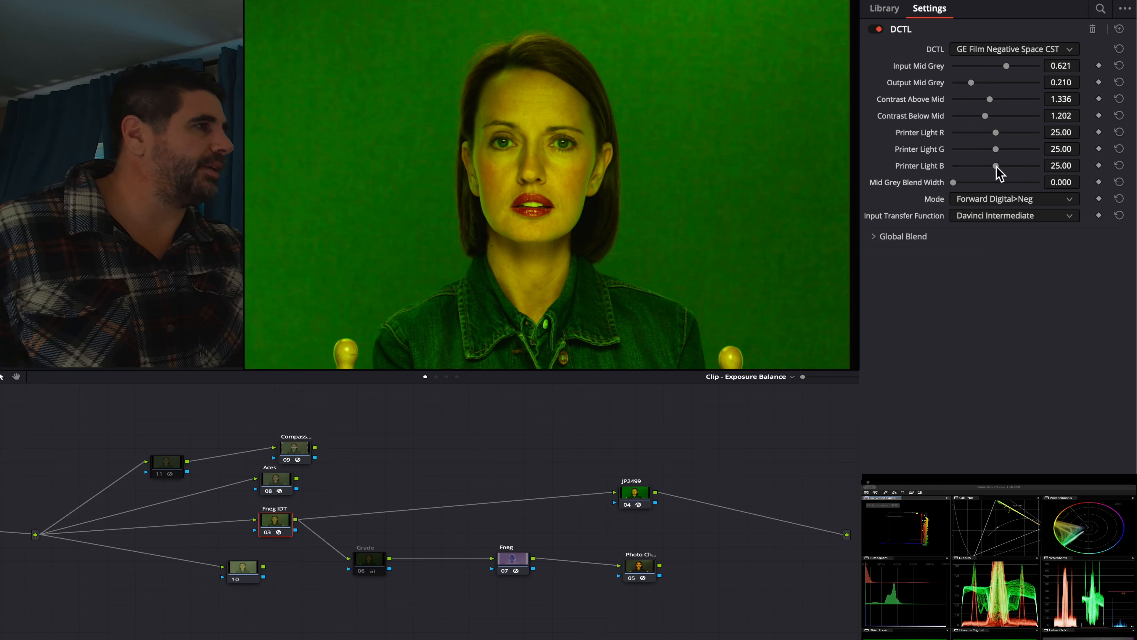
Try balancing the portrait with the Fneg IDT printer lights at R 20.16, G 15.89 and B 50.00
left_click_drag(1015, 164, 986, 143)
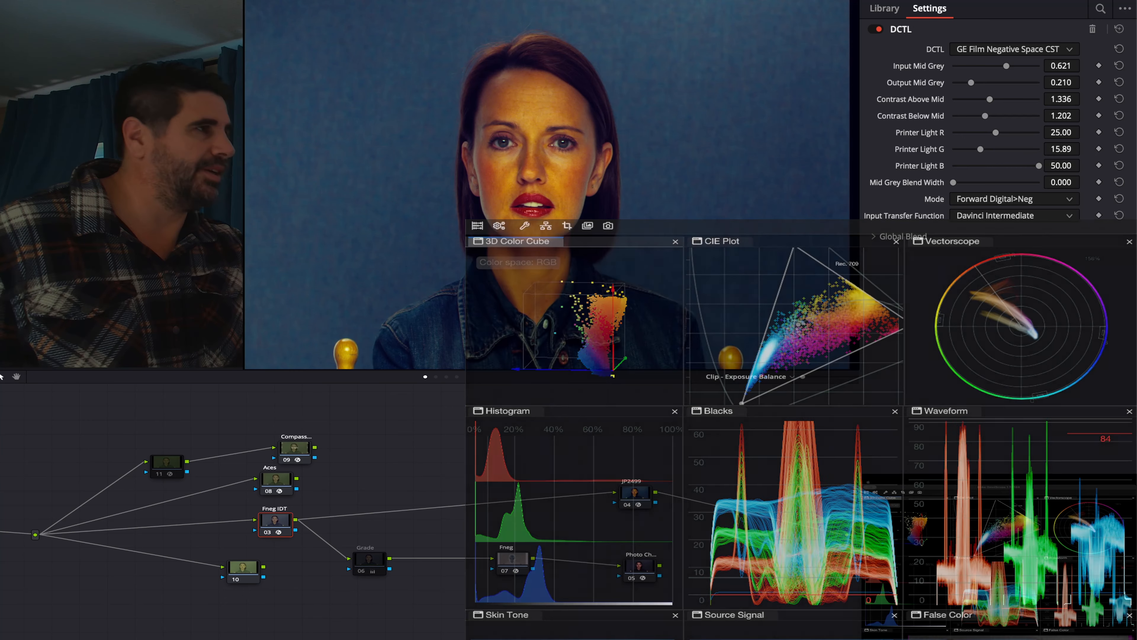
left_click_drag(993, 132, 995, 132)
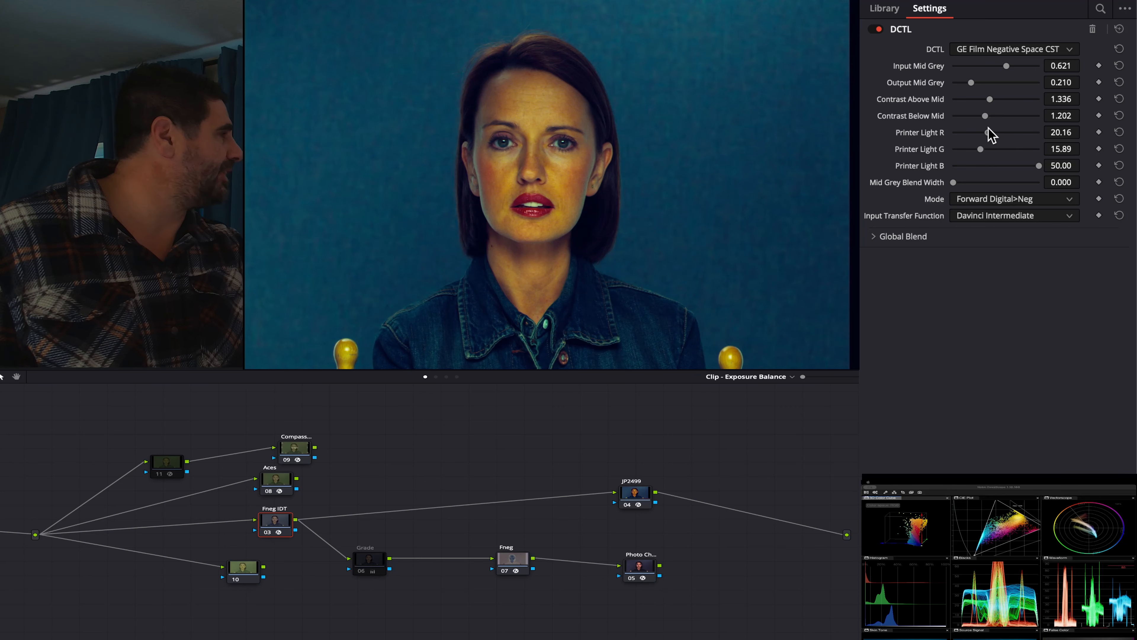
left_click_drag(995, 132, 988, 132)
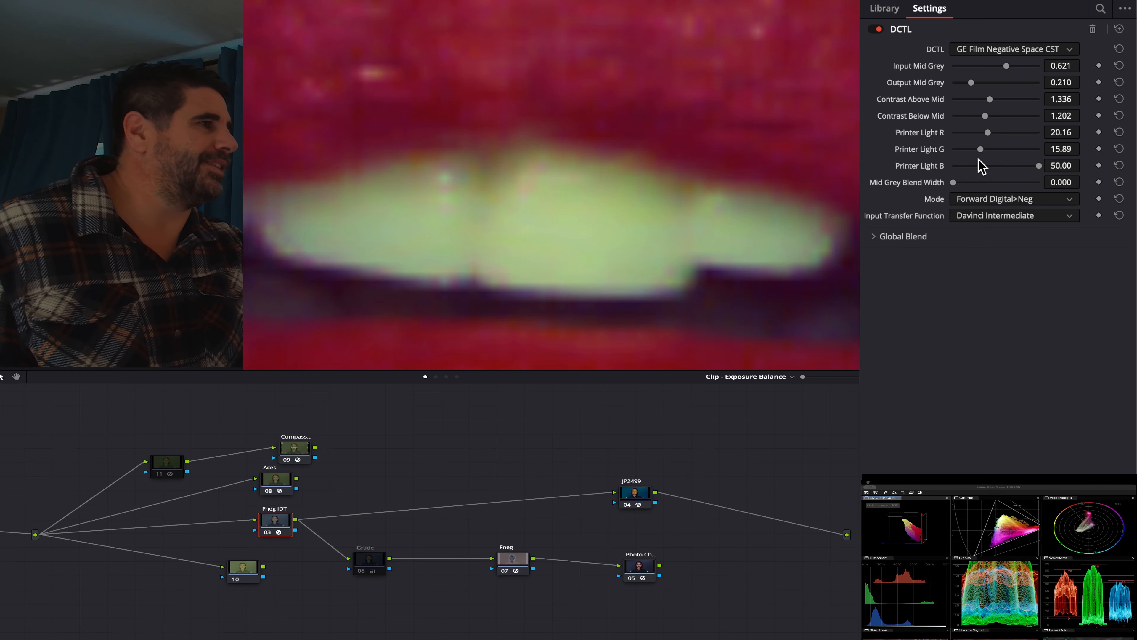
Set Mid Grey Blend Width to 0.500, reset the printer lights and set them to R 16.28, G 13.57 and B 50.00
left_click_drag(954, 183, 1127, 172)
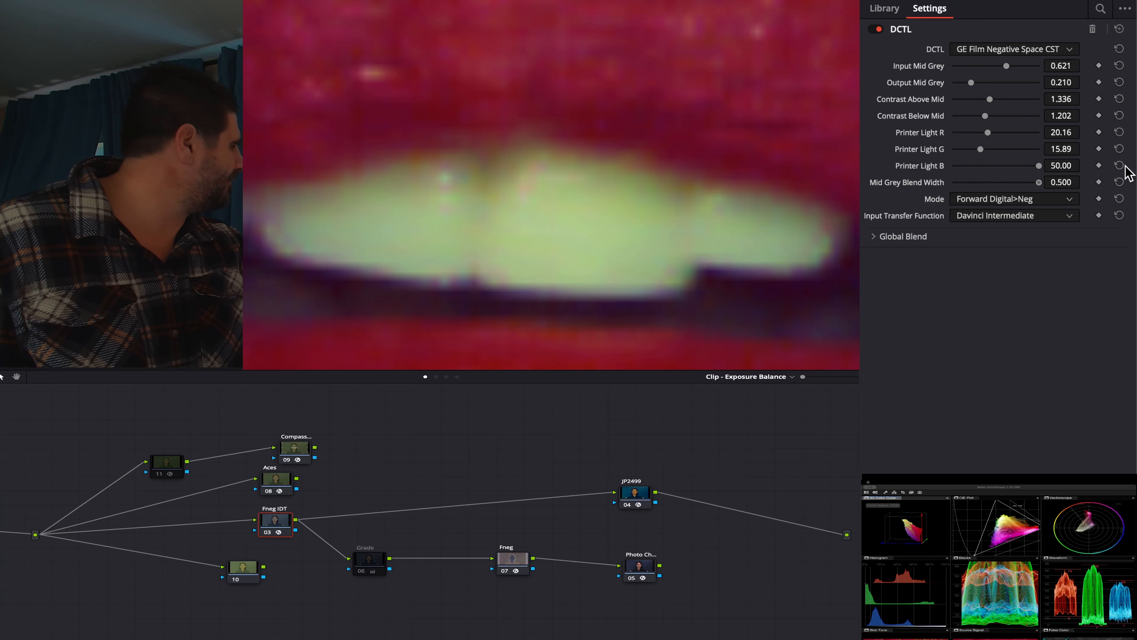
left_click_drag(975, 148, 1034, 168)
double_click(924, 166)
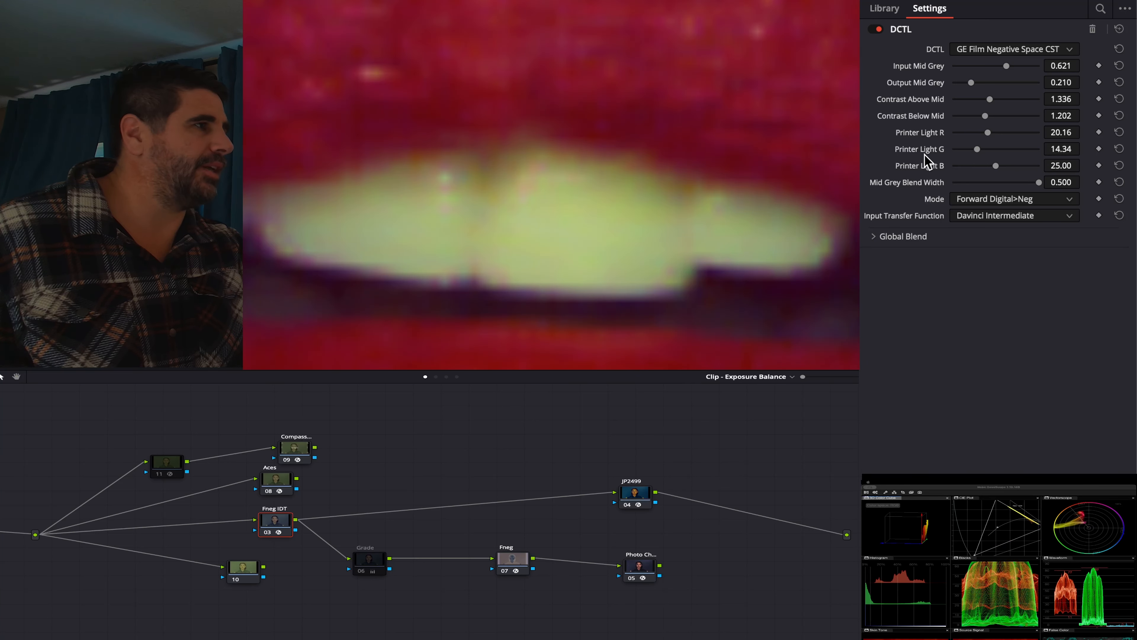
double_click(924, 149)
double_click(924, 132)
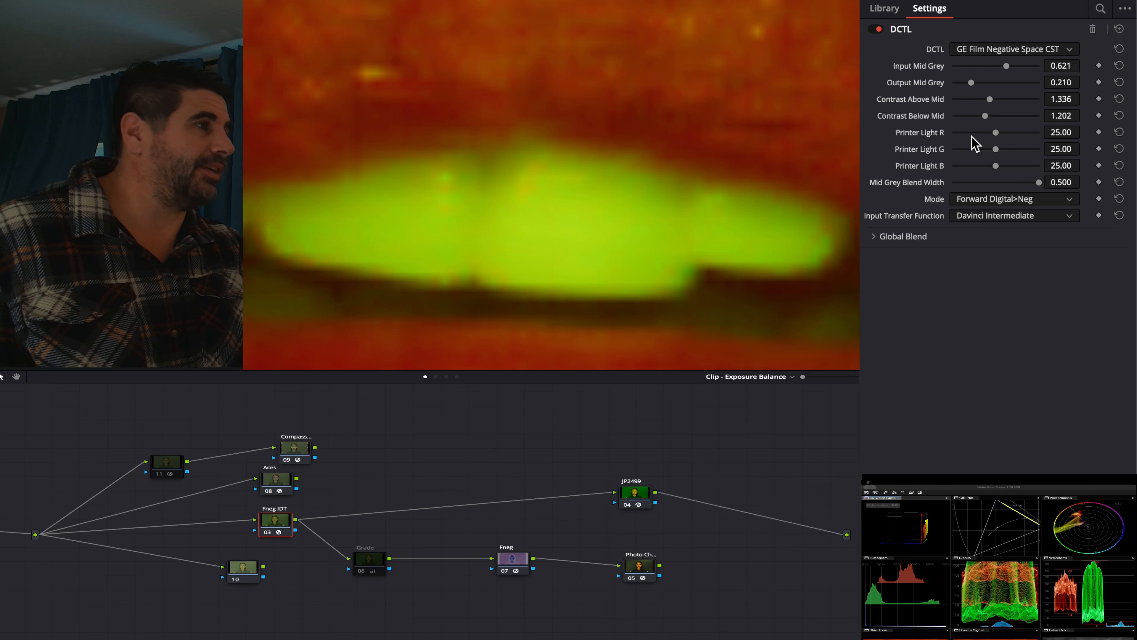
mouse_move(996, 166)
left_mouse_down()
mouse_move(1039, 166)
mouse_move(979, 158)
left_mouse_up()
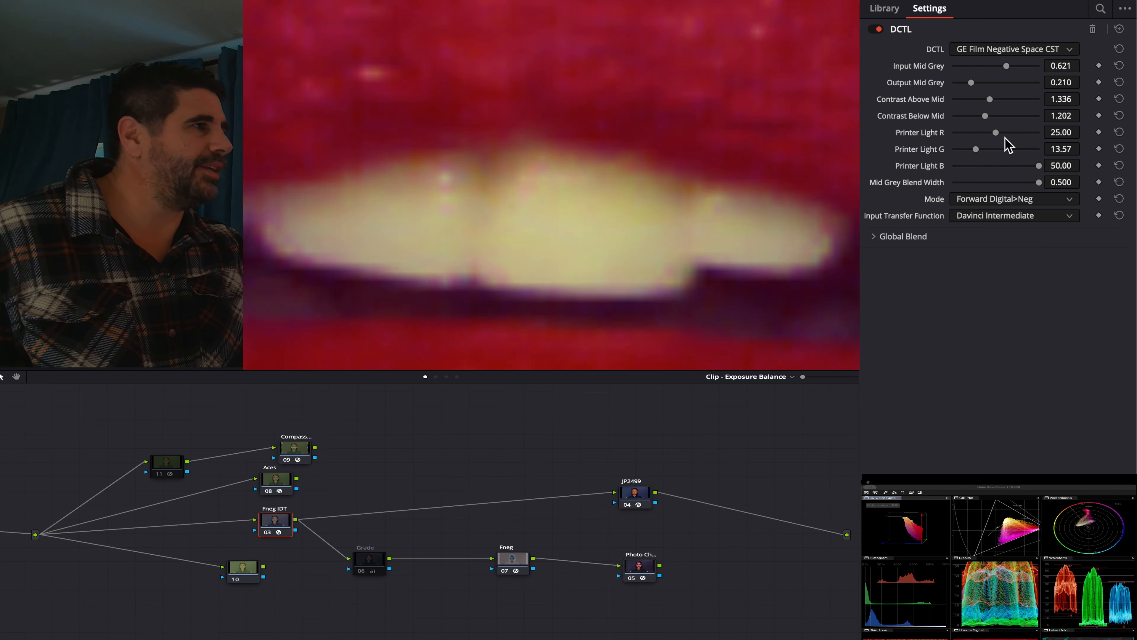
left_click_drag(996, 135, 979, 134)
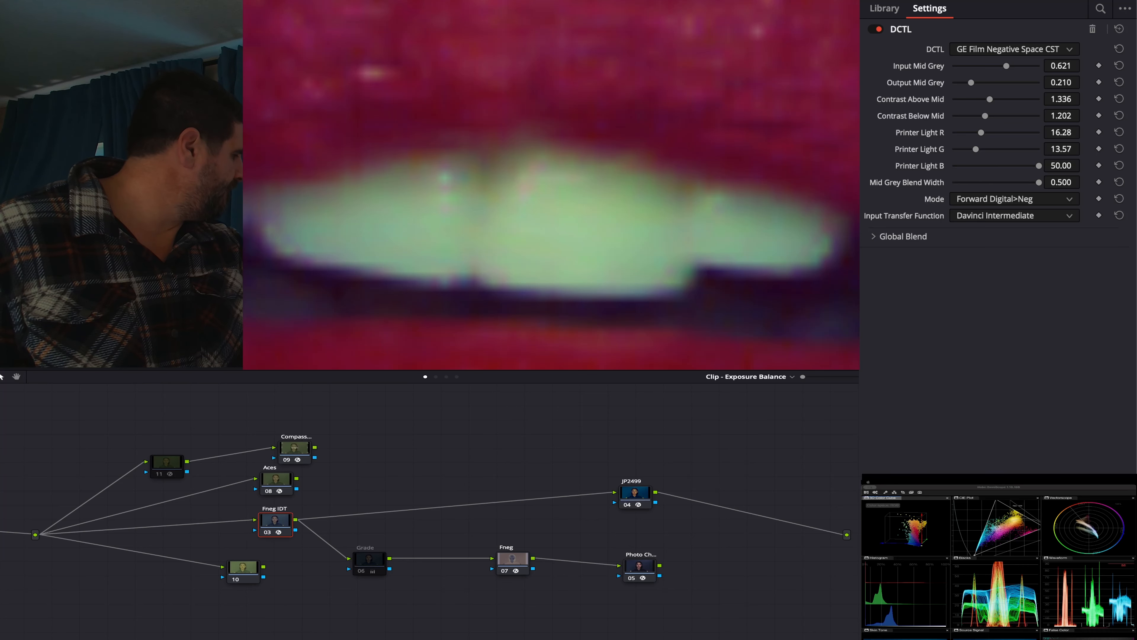
Fit the portrait in view and set Contrast Above Mid 0.977, Contrast Below Mid 1.314, Output Mid Grey 0.458 and Input Mid Grey 0.698
key("shift+z")
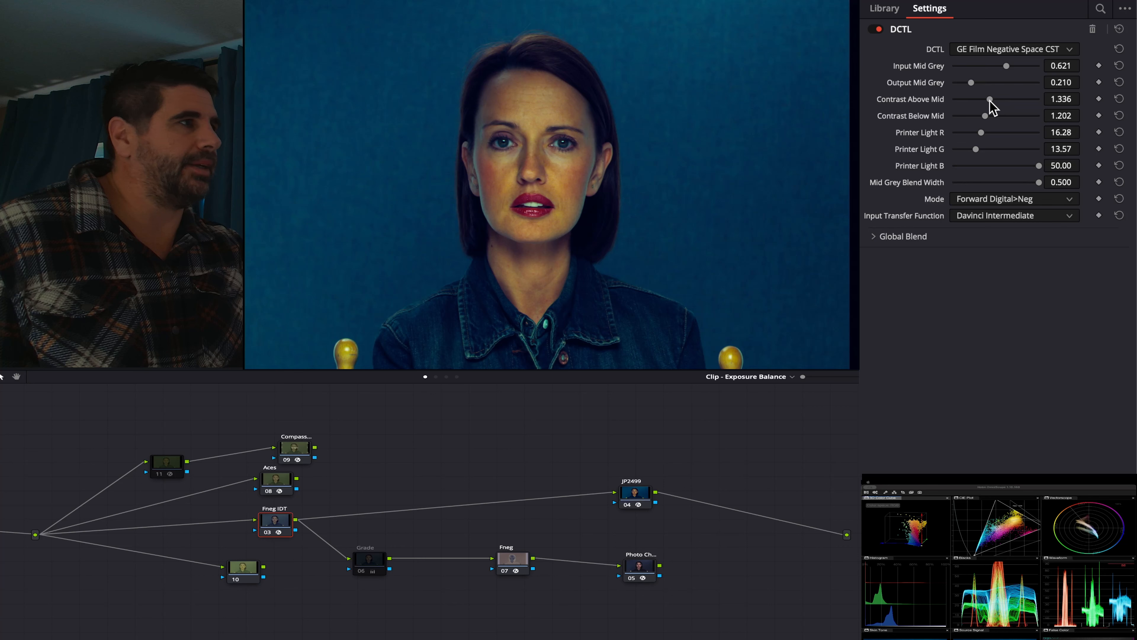
mouse_move(990, 99)
left_mouse_down()
mouse_move(974, 99)
mouse_move(1011, 99)
mouse_move(969, 100)
mouse_move(984, 100)
mouse_move(998, 116)
mouse_move(989, 116)
left_mouse_up()
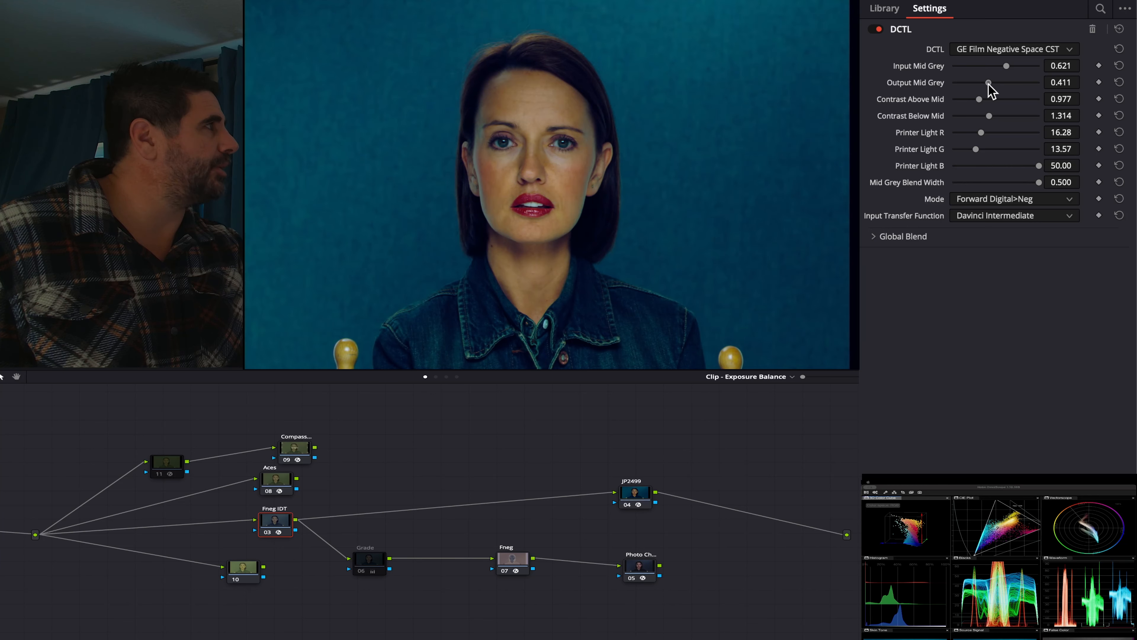
left_click_drag(972, 83, 1013, 72)
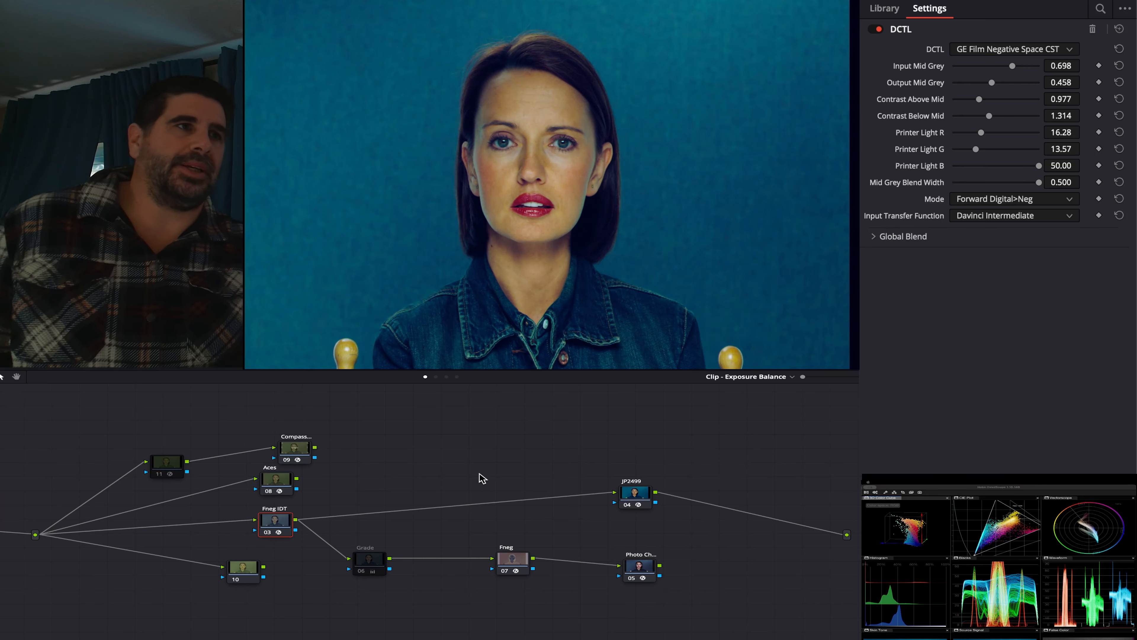
Feed JP2499 from the Aces node and from the Compass node for comparison, and reconnect the Fneg IDT node
left_click(284, 485)
left_click_drag(552, 478, 616, 492)
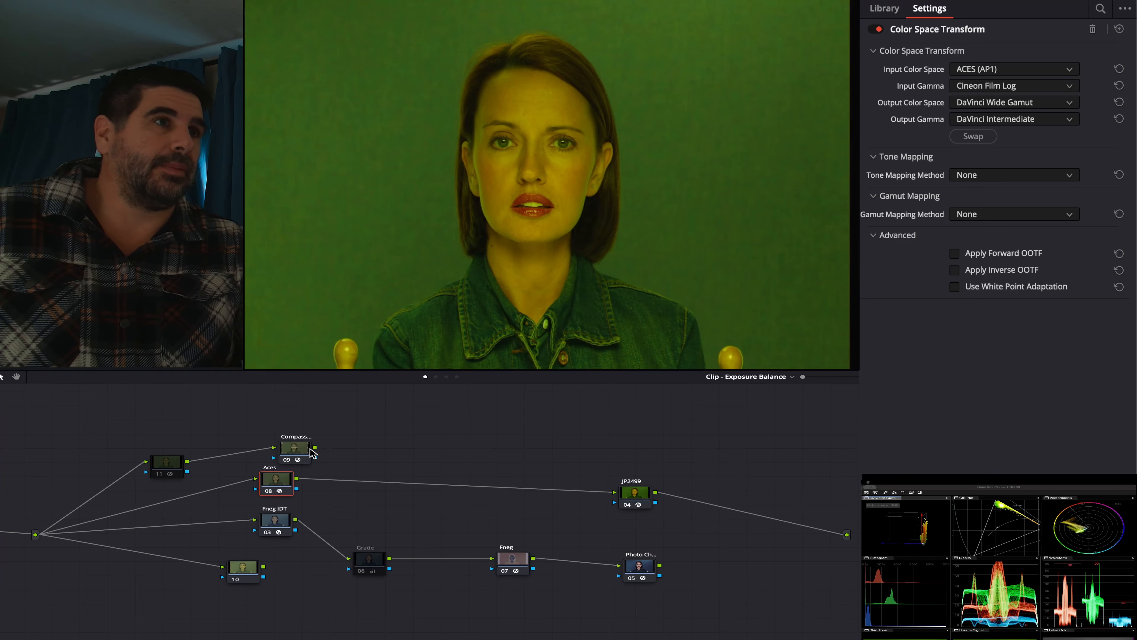
left_click_drag(315, 448, 614, 492)
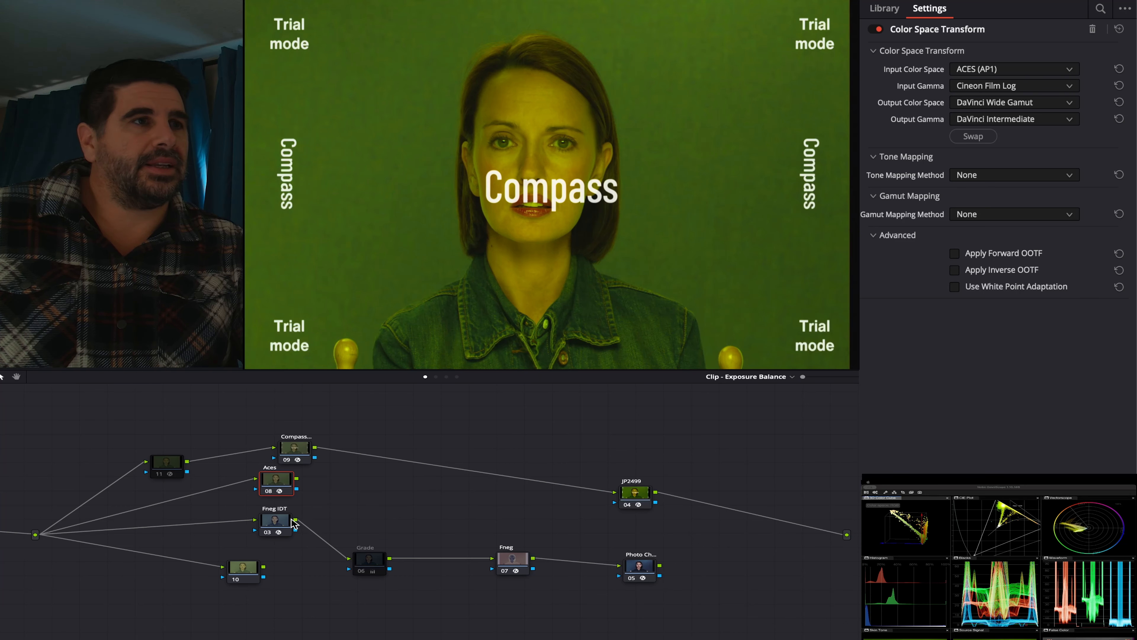
left_click_drag(293, 522, 614, 494)
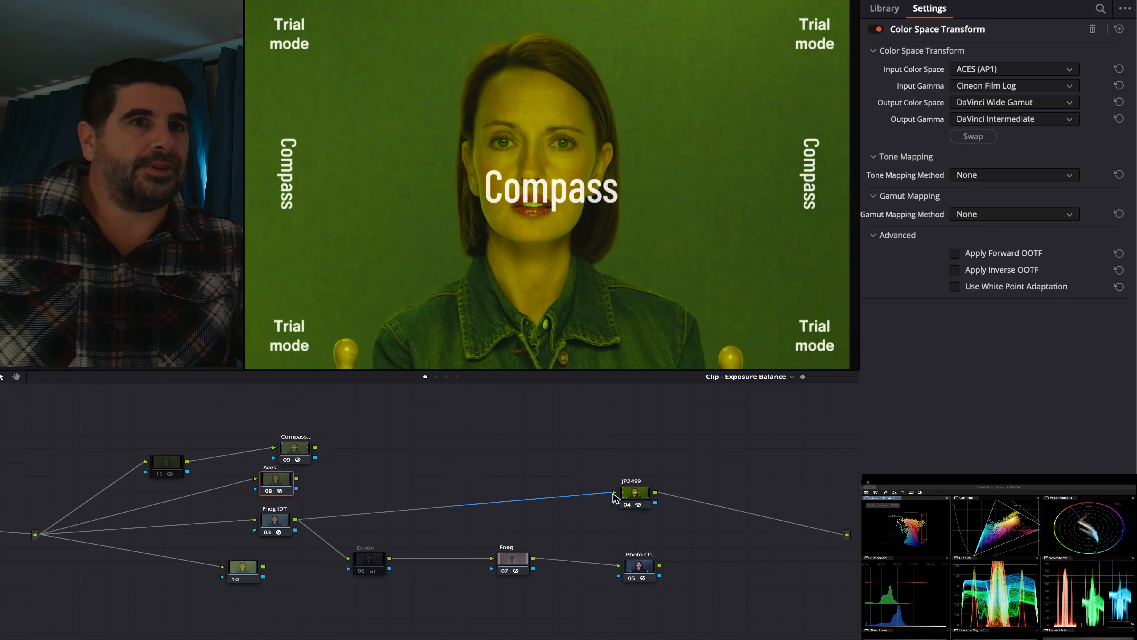
left_click(280, 521)
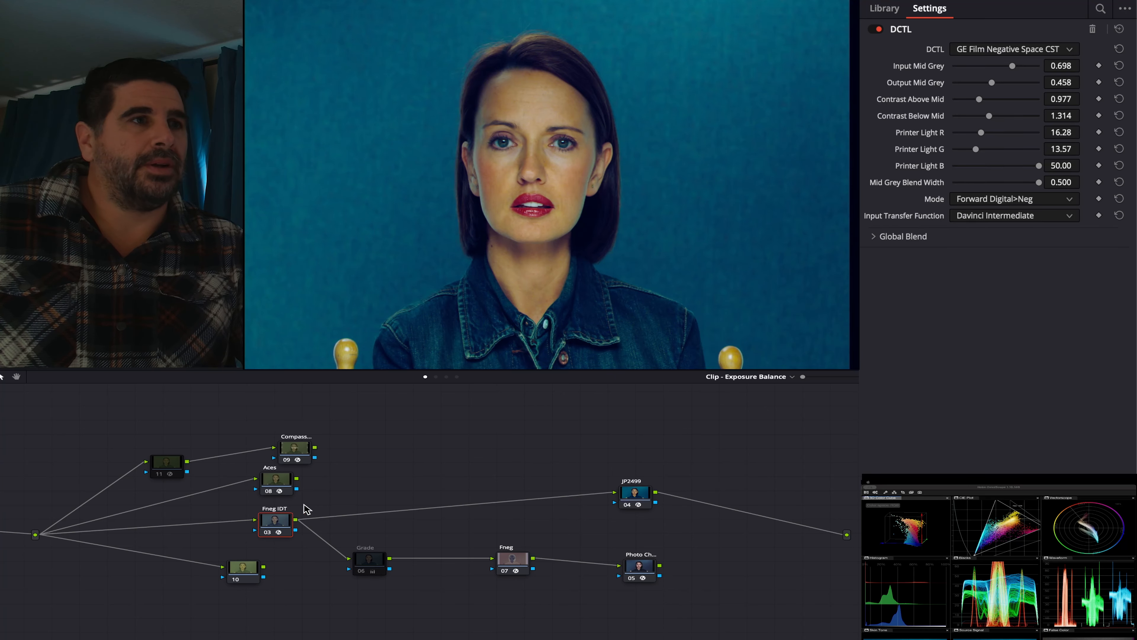
Insert a corrector node between the Fneg IDT and JP2499 nodes and change the new node's gamma
right_click(379, 478)
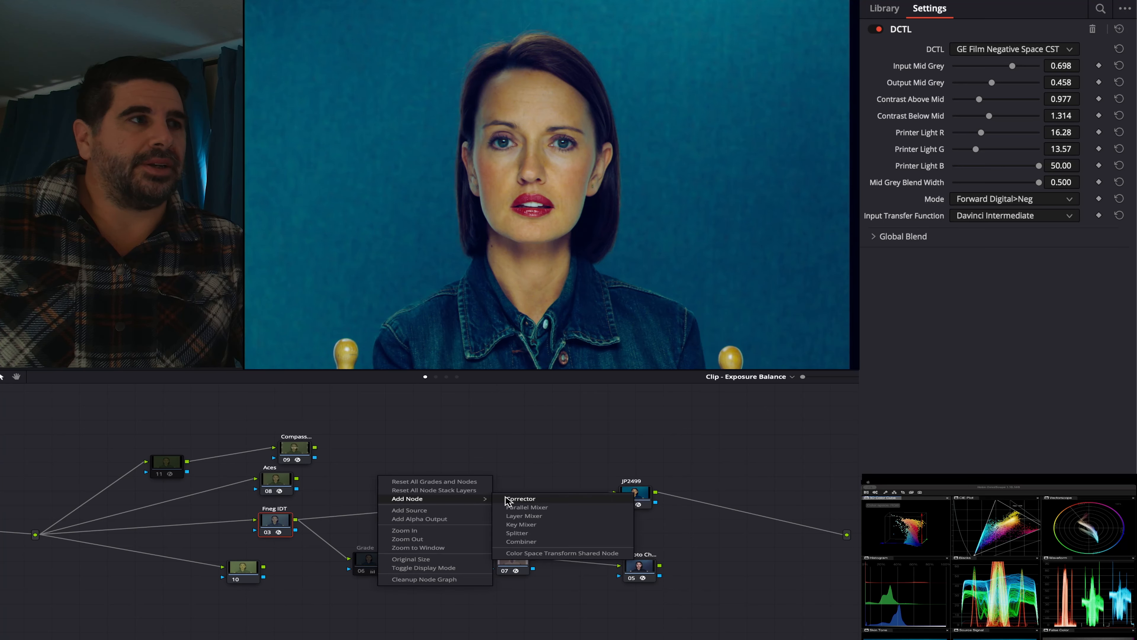
left_click(510, 501)
left_click_drag(394, 474, 390, 500)
right_click(405, 498)
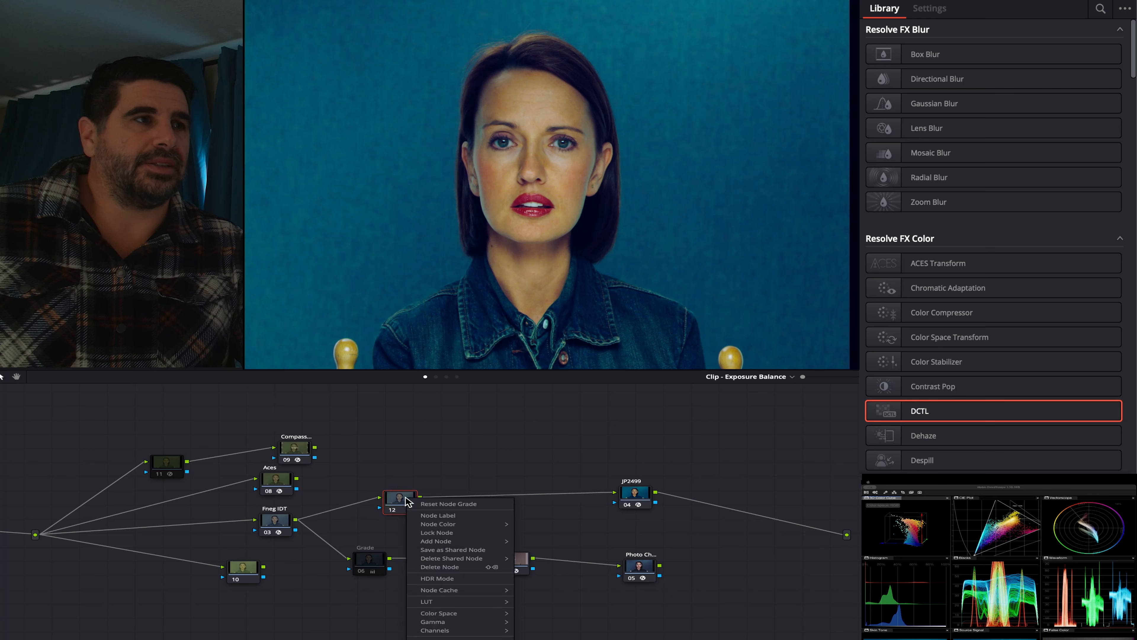
mouse_move(506, 623)
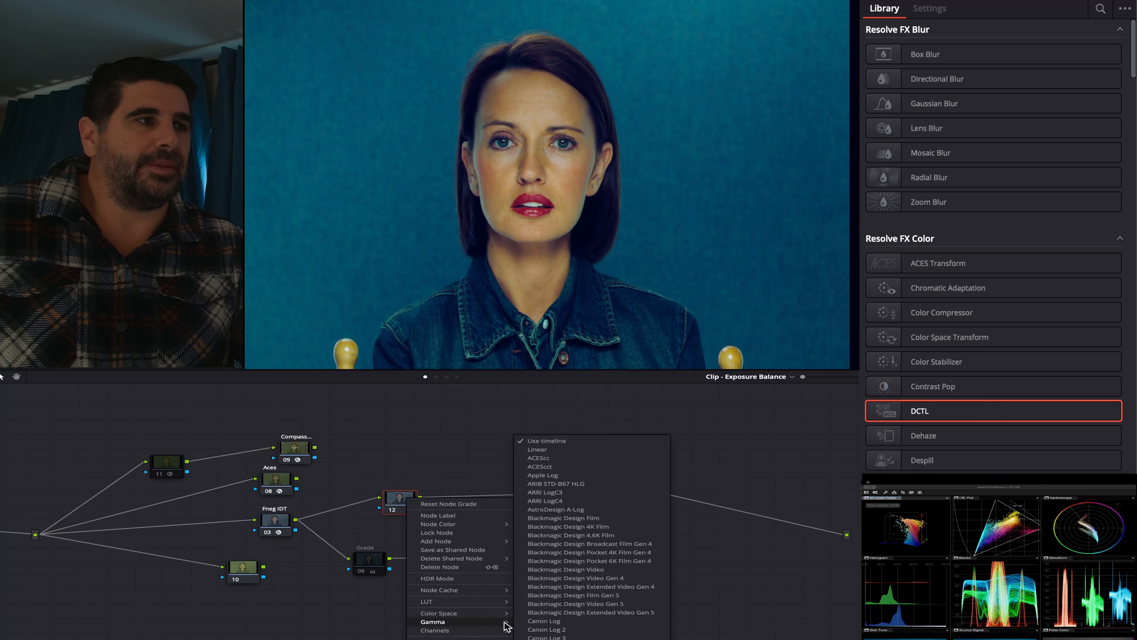
left_click(588, 457)
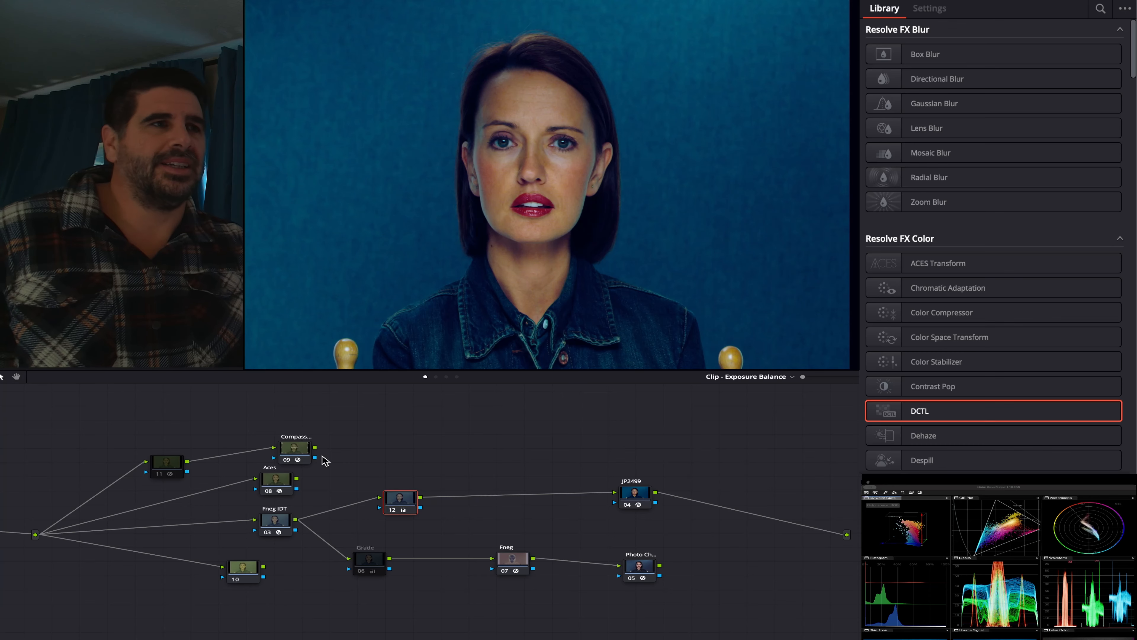
Disable the corrector node between Fneg IDT and JP2499 and reselect the Fneg IDT node
left_click(281, 529)
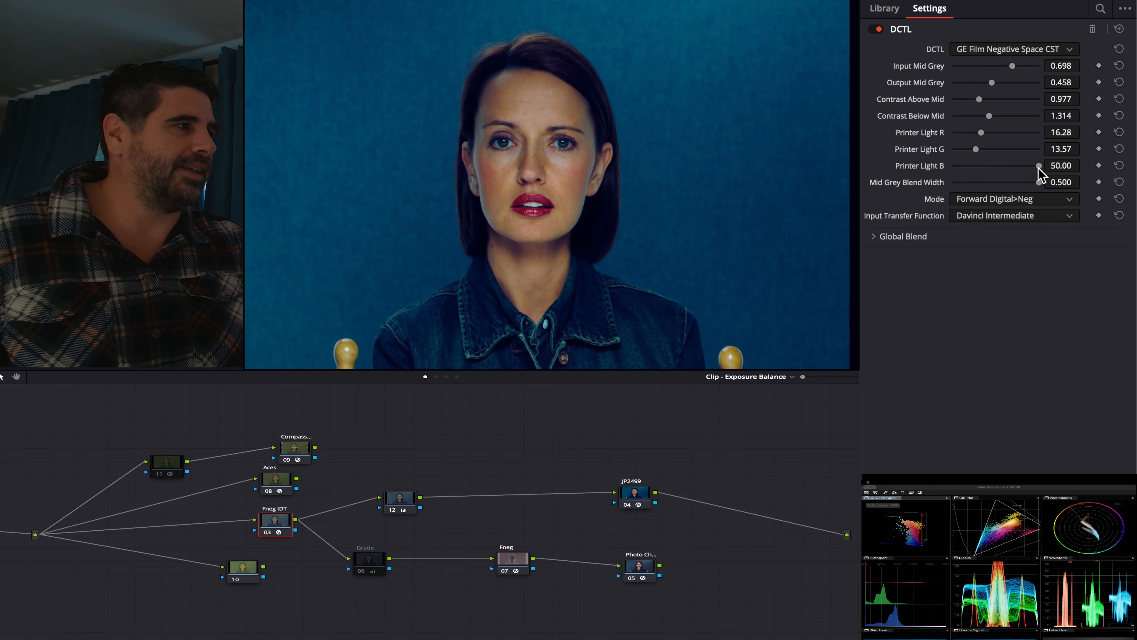
mouse_move(1039, 167)
left_mouse_down()
mouse_move(1025, 166)
mouse_move(1037, 166)
left_mouse_up()
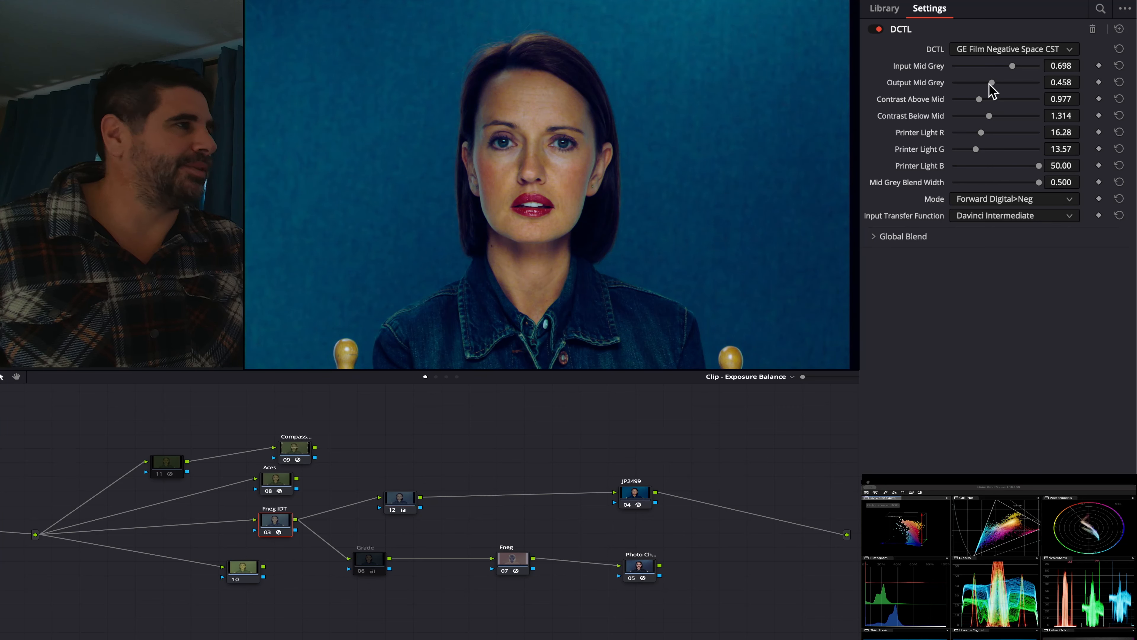
left_click(400, 500)
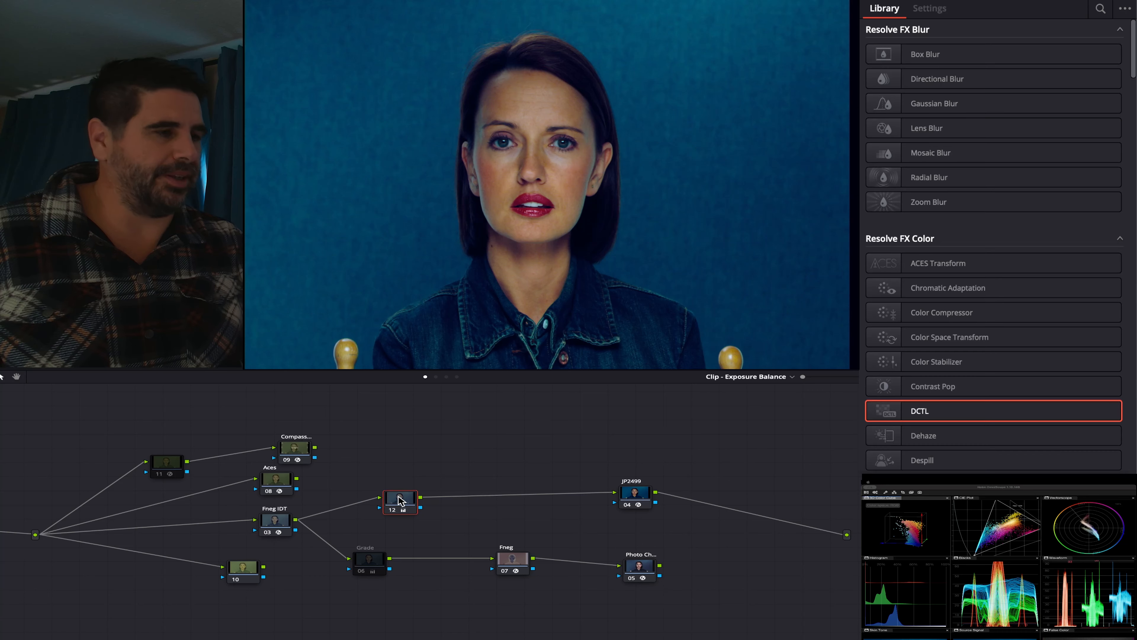
scroll(402, 501, "down", 1)
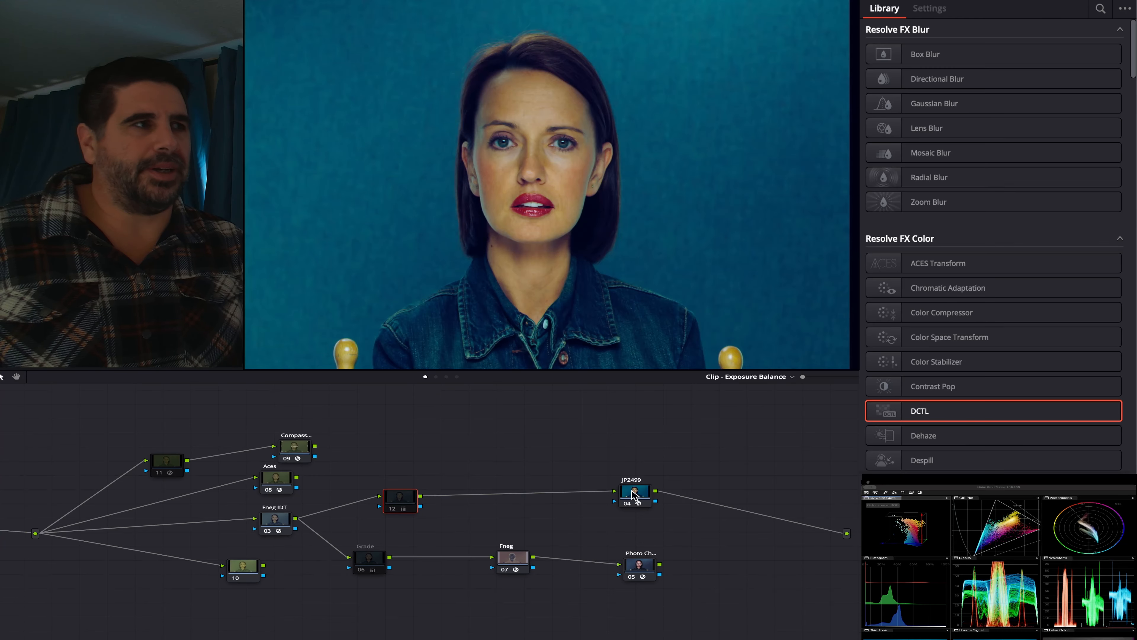
left_click(274, 521)
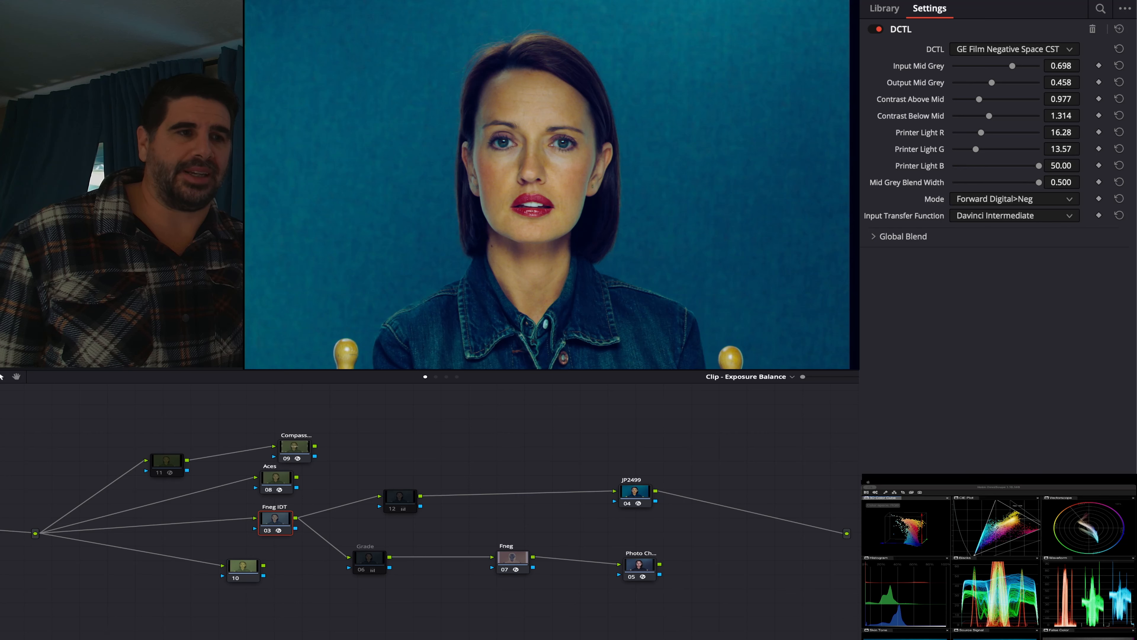
Step forward through the following clips to the daytime aerial shot with the observation wheel
key("Down")
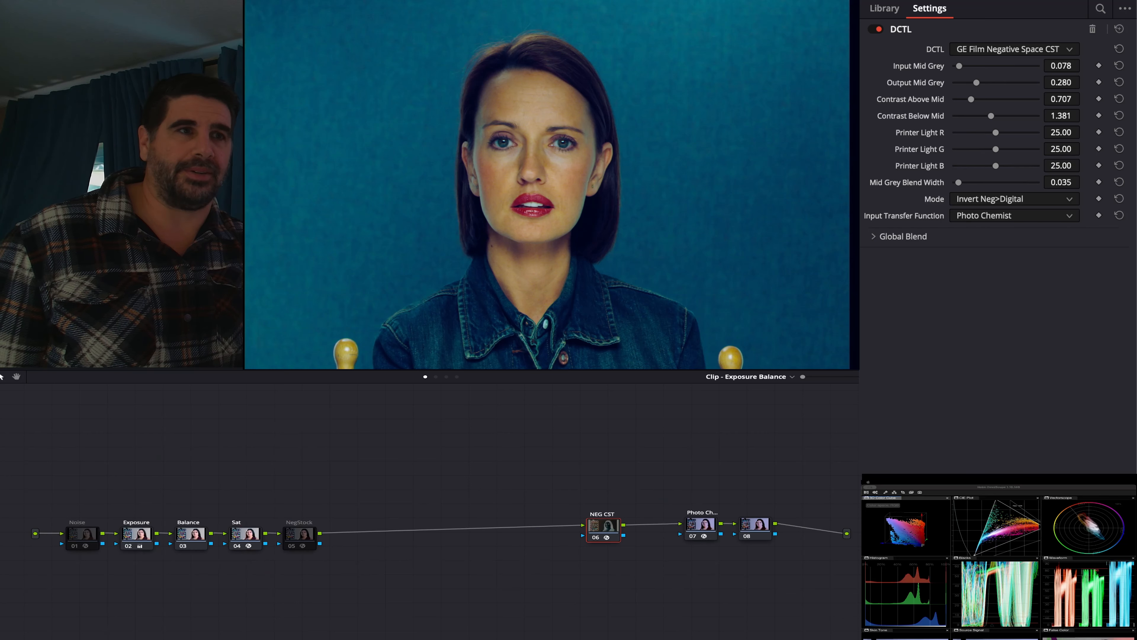
key("Down")
key("Down")
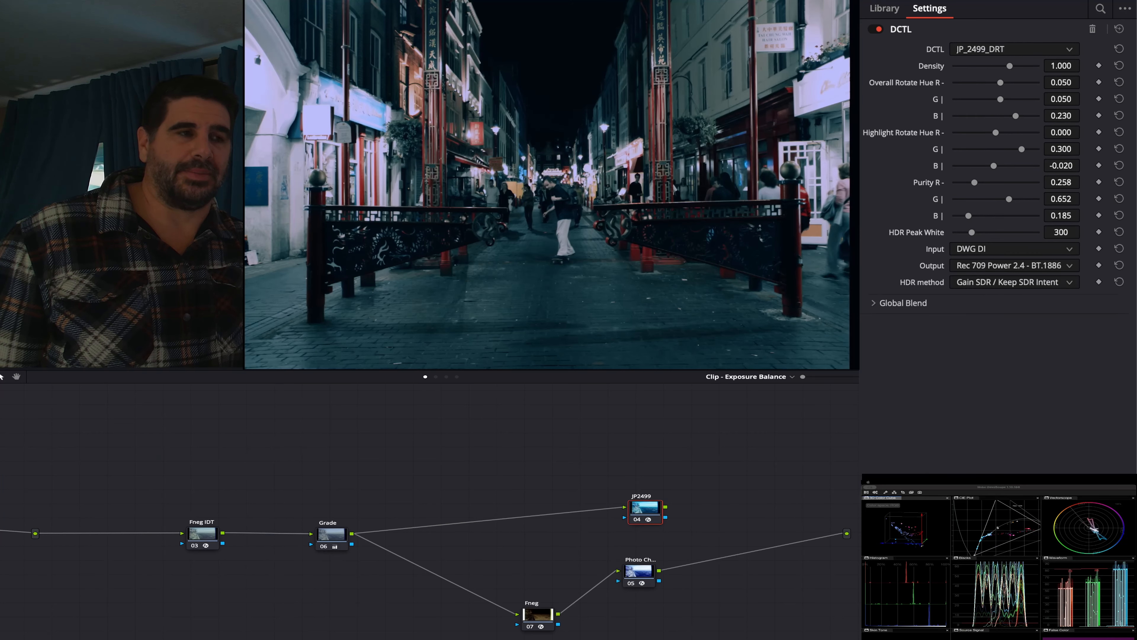
key("Down")
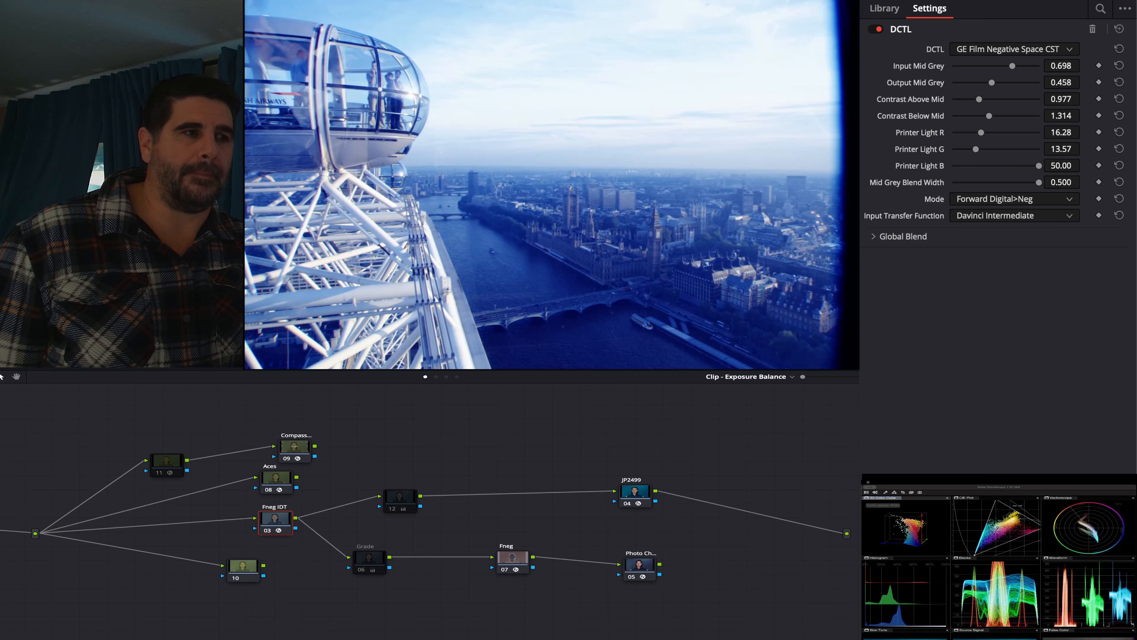
Go to the portrait clip, select the JP2499 node and nudge it slightly in the node graph
key("Down")
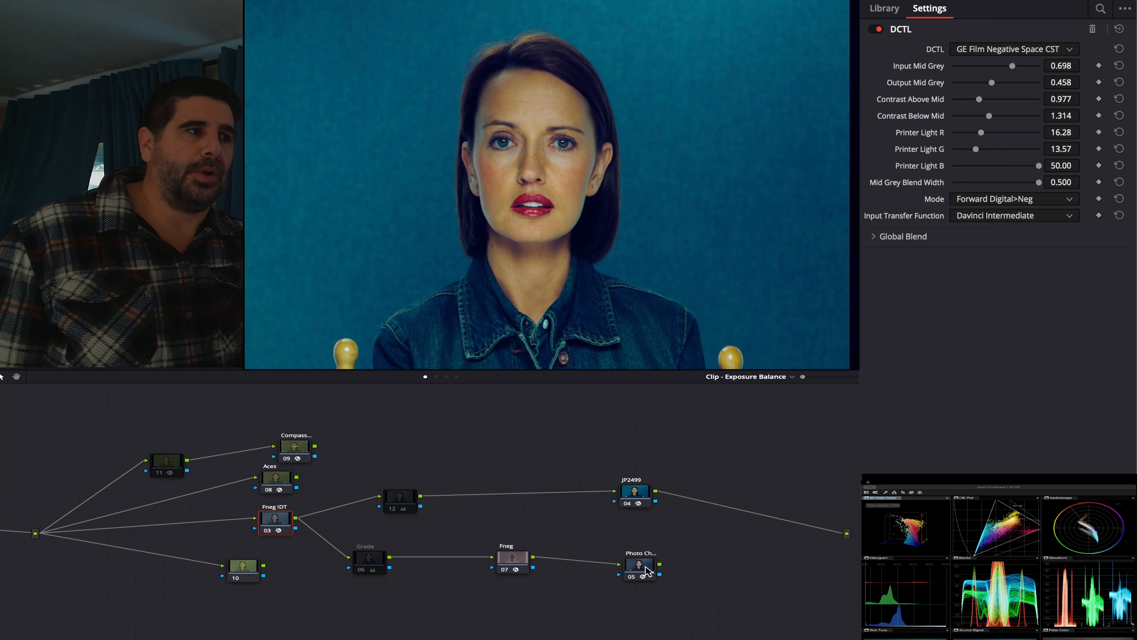
left_click(639, 503)
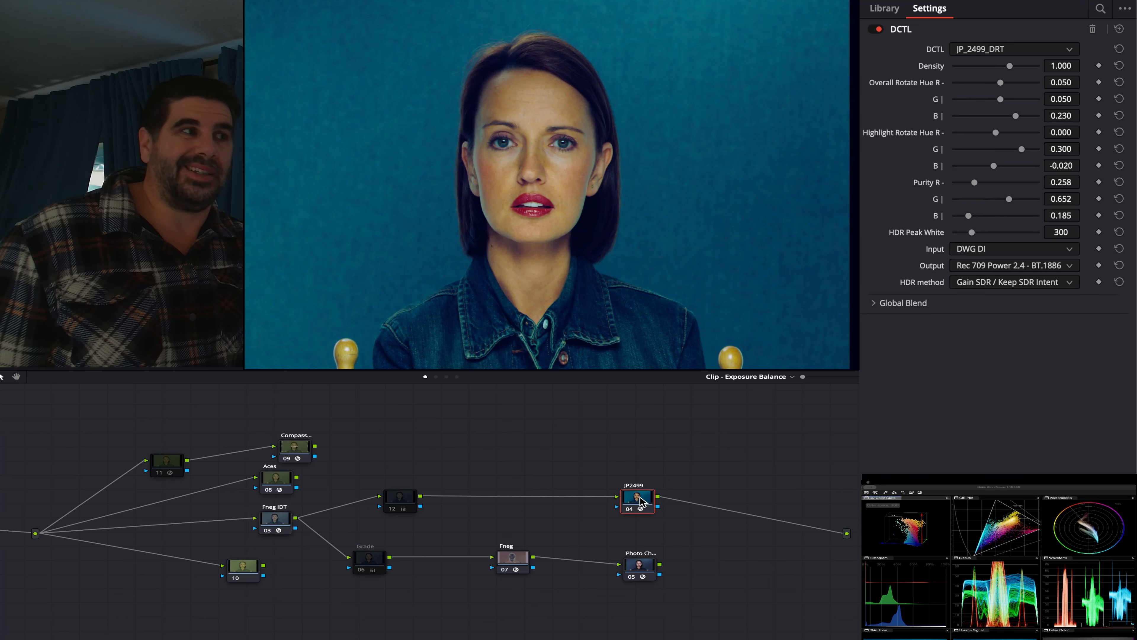
left_click_drag(641, 501, 638, 506)
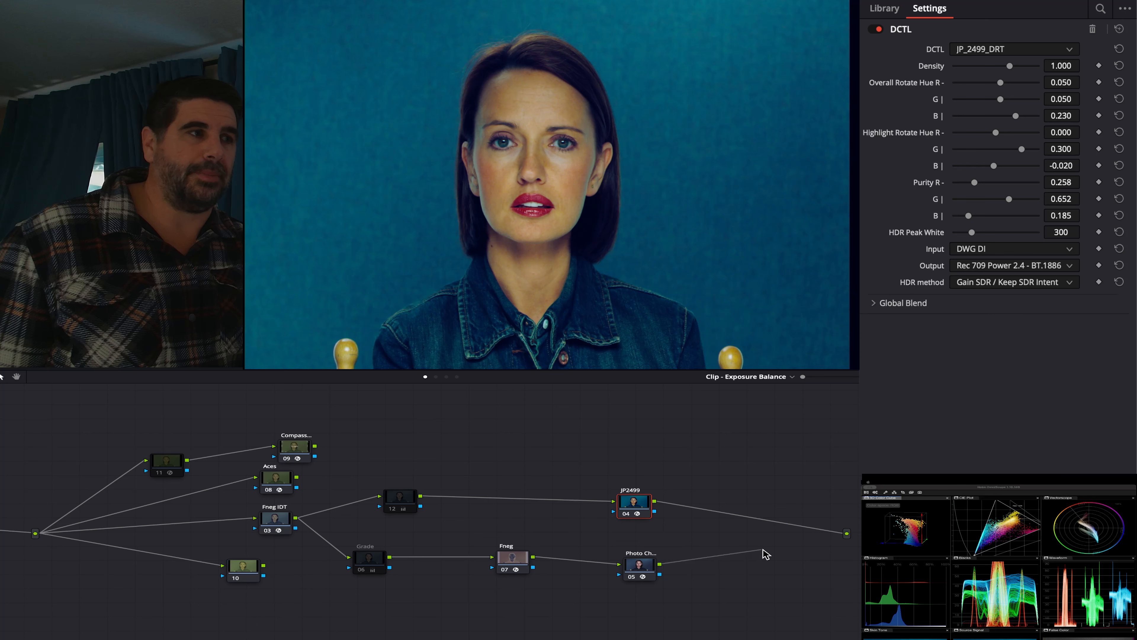
Connect the Fneg node to the graph output to preview the negative, replace that link with one from Photo Chemist, and select Photo Chemist
left_click(639, 566)
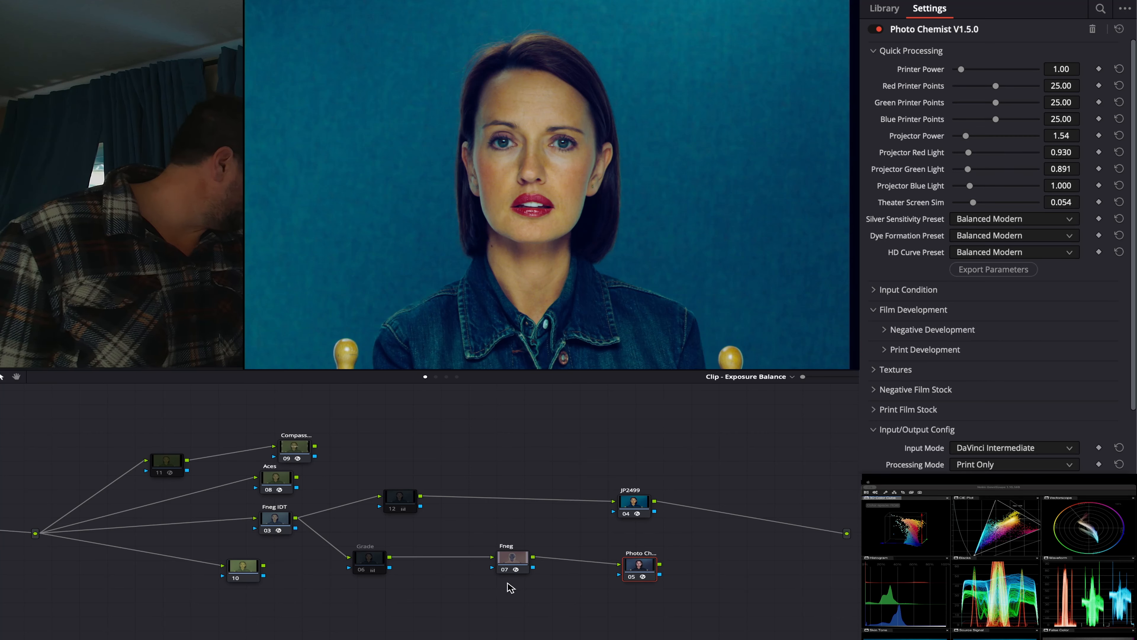
left_click(270, 520)
left_click(363, 560)
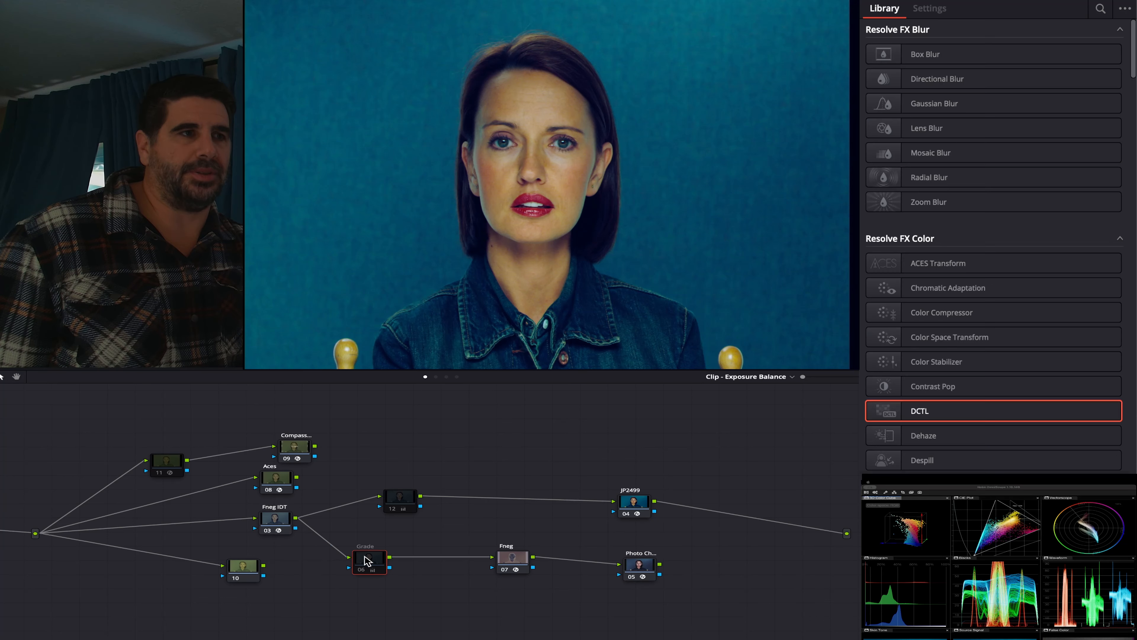
left_click(514, 560)
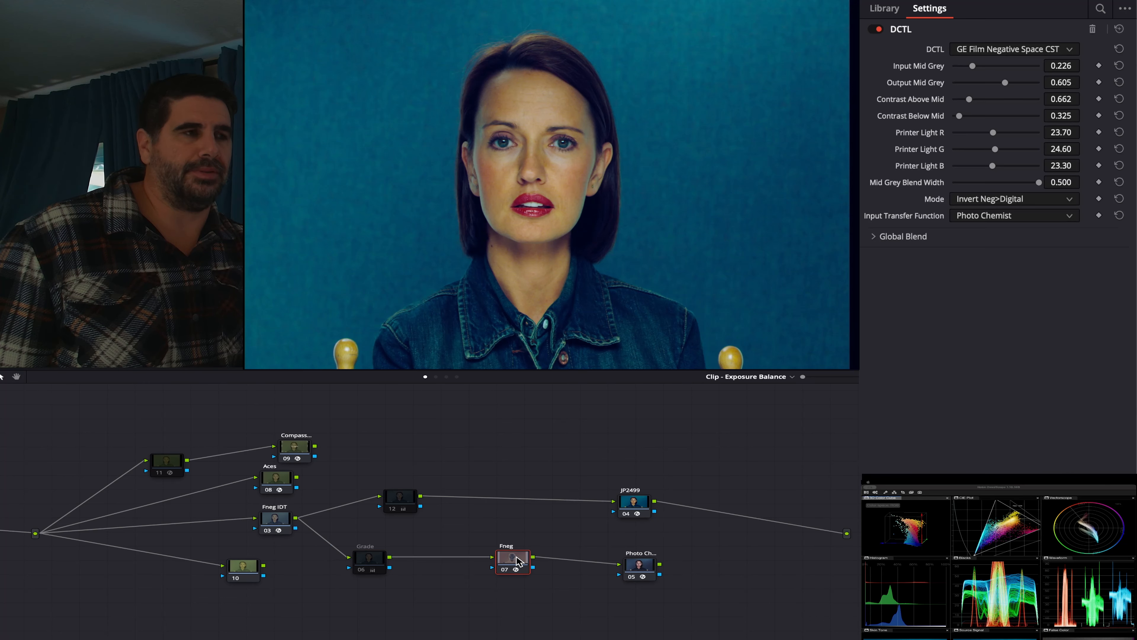
left_click_drag(535, 559, 846, 533)
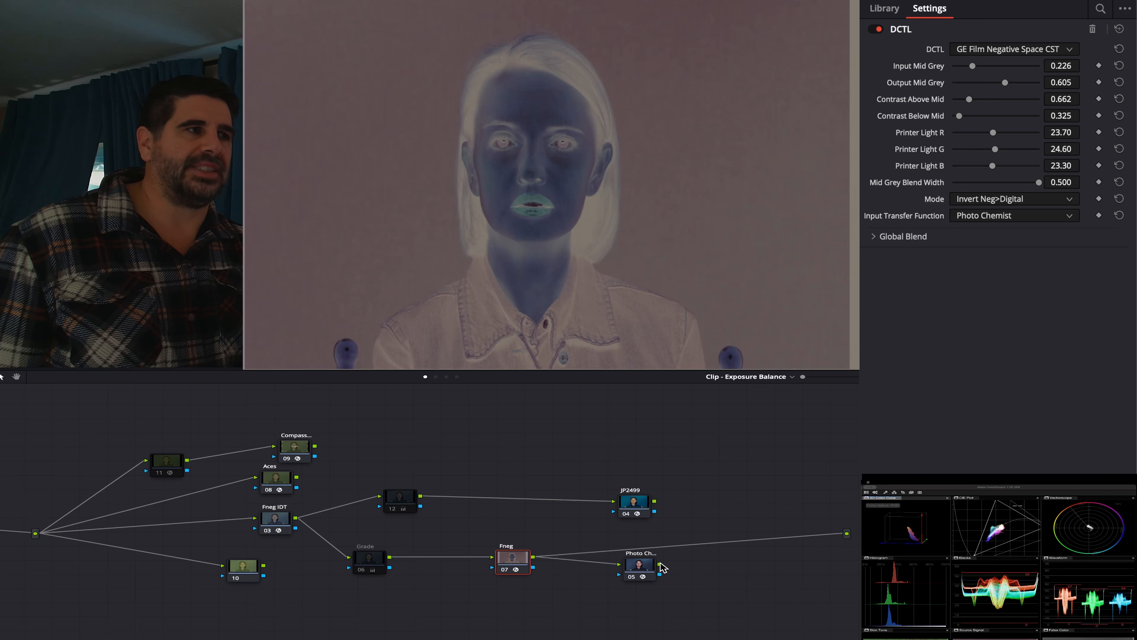
left_click_drag(691, 564, 847, 533)
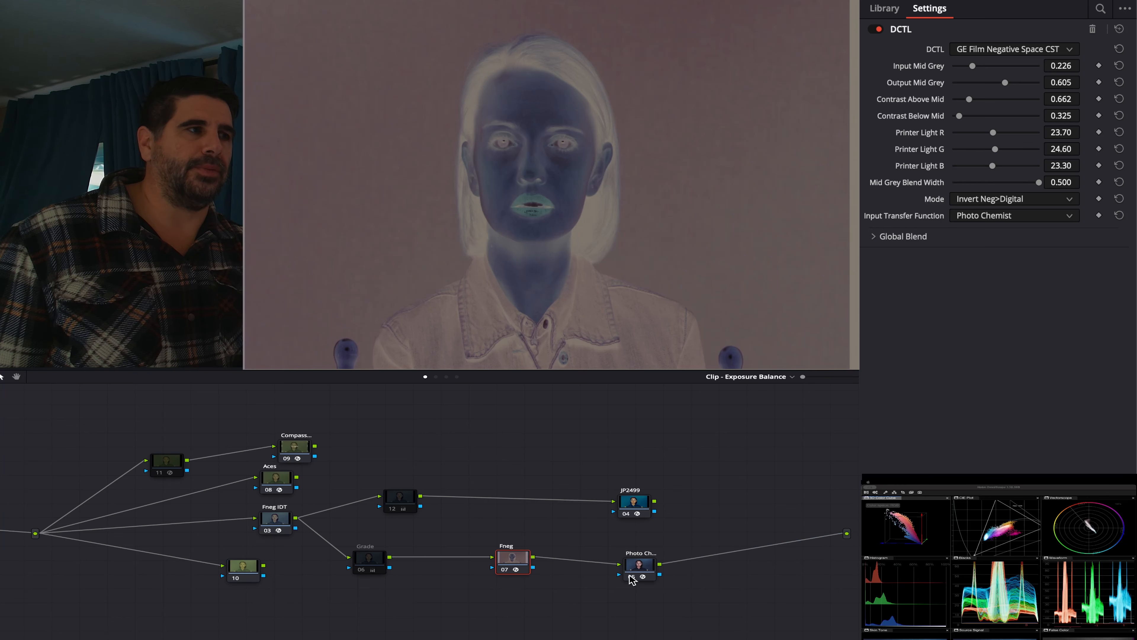
left_click(638, 568)
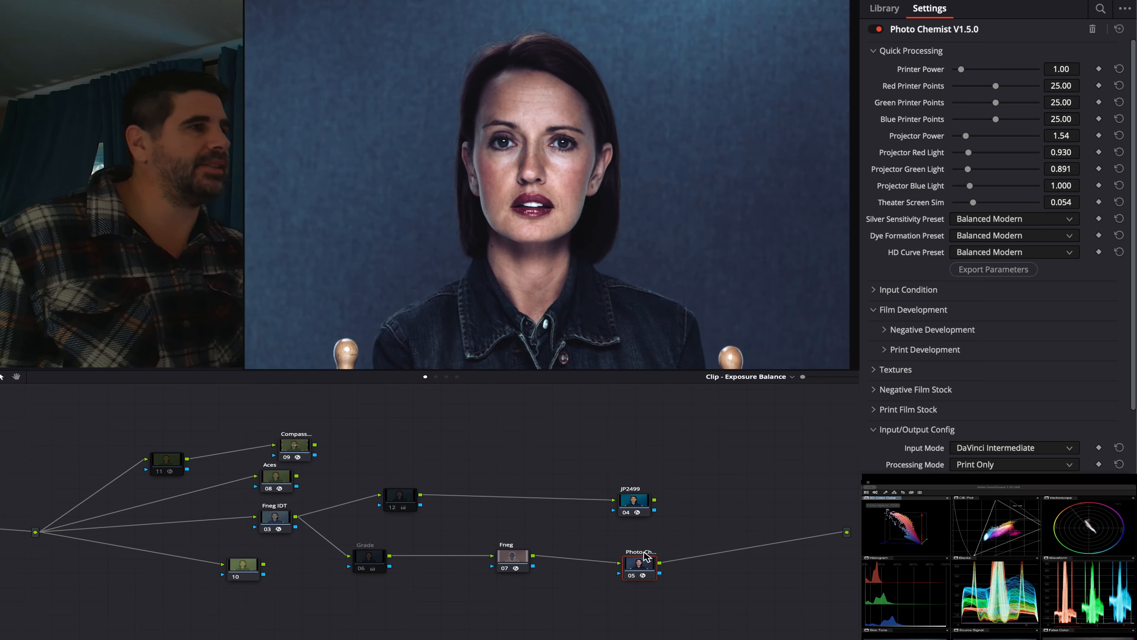
Try Linear as Photo Chemist's Input Mode, and restore DaVinci Intermediate
scroll(973, 374, "down", 3)
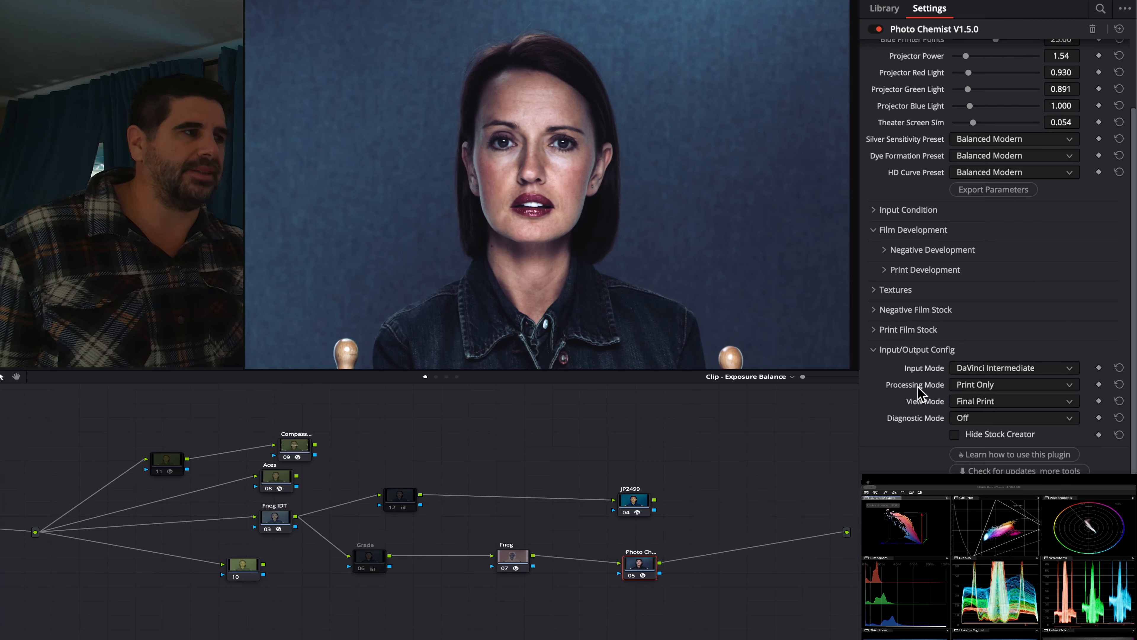
scroll(979, 390, "down", 1)
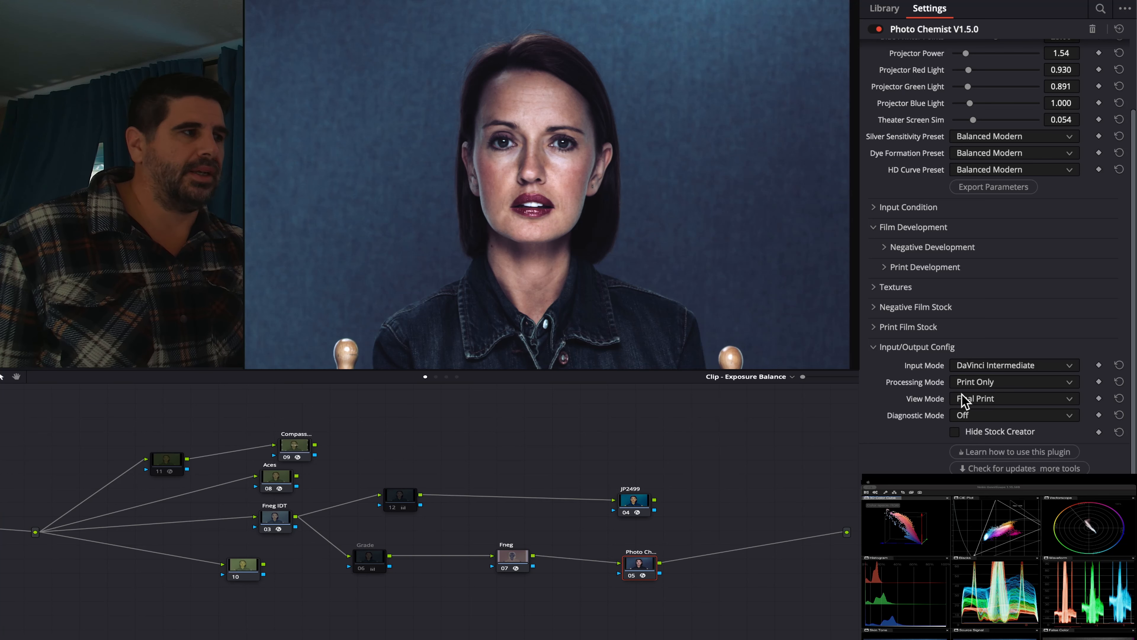
left_click(971, 368)
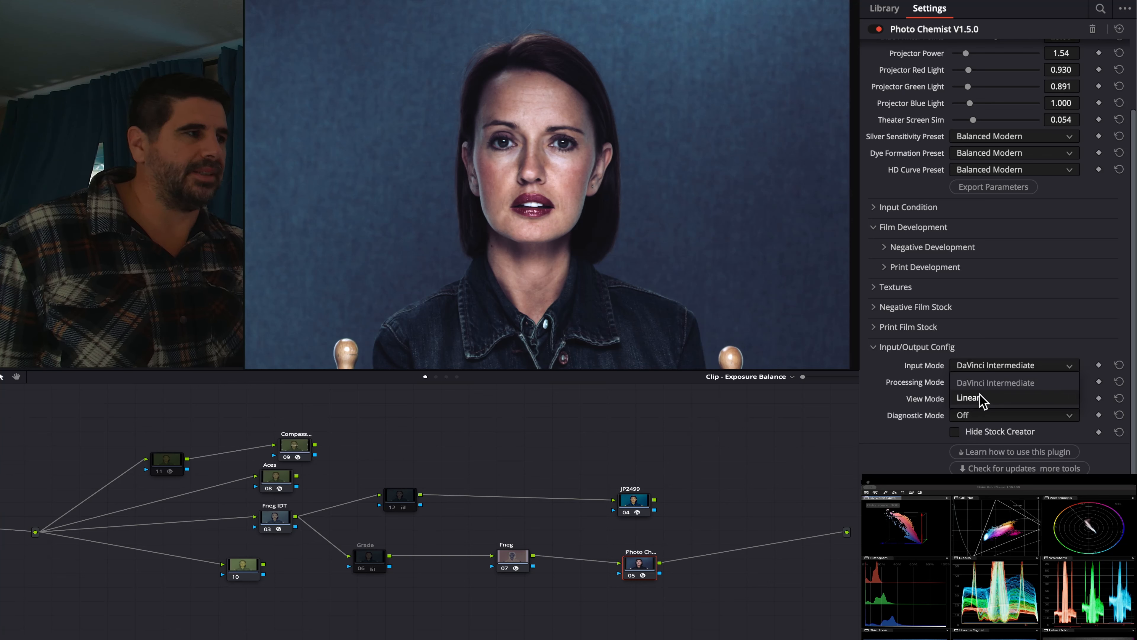
left_click(976, 385)
left_click(976, 371)
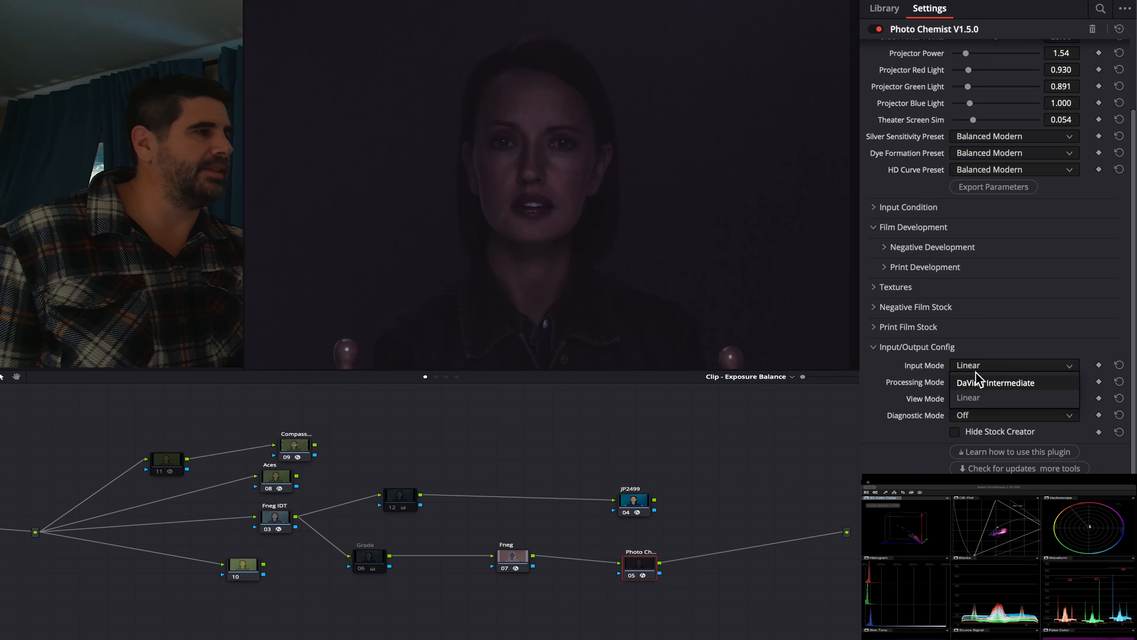
left_click(976, 375)
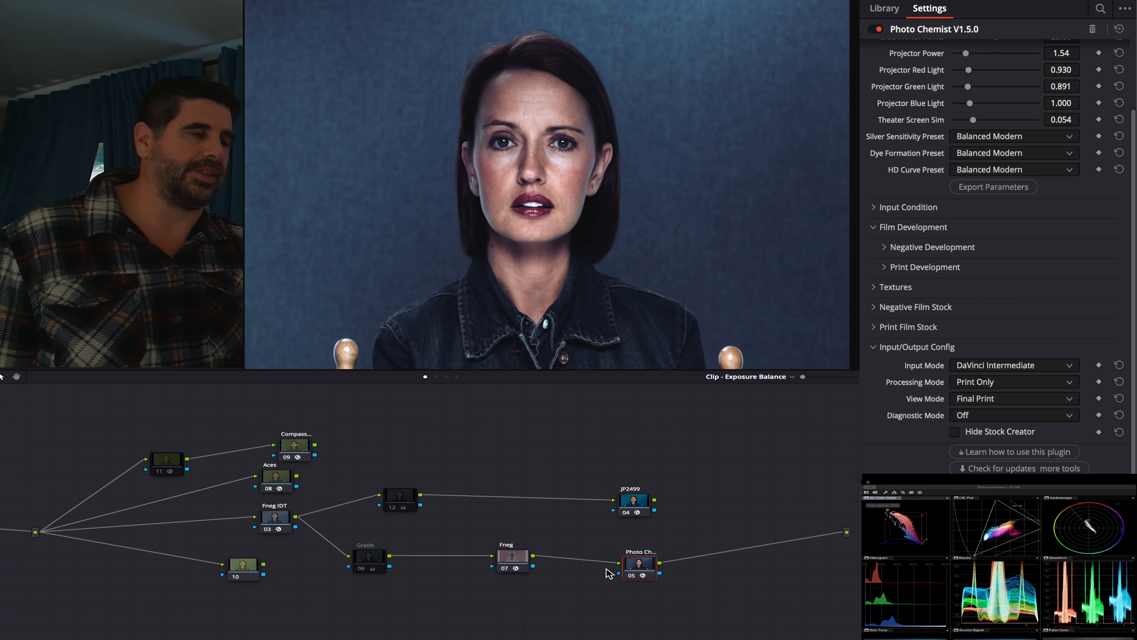
Set Photo Chemist's print development Push/Pull to -0.233 and adjust the print's Enhanced Effects
scroll(1041, 315, "up", 3)
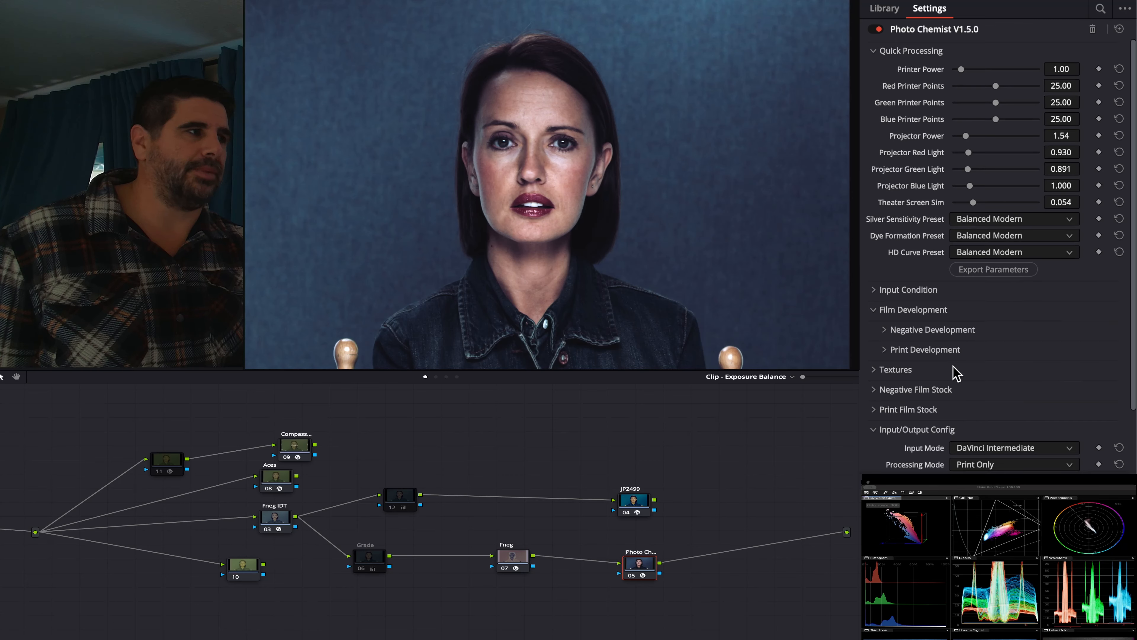
left_click(924, 349)
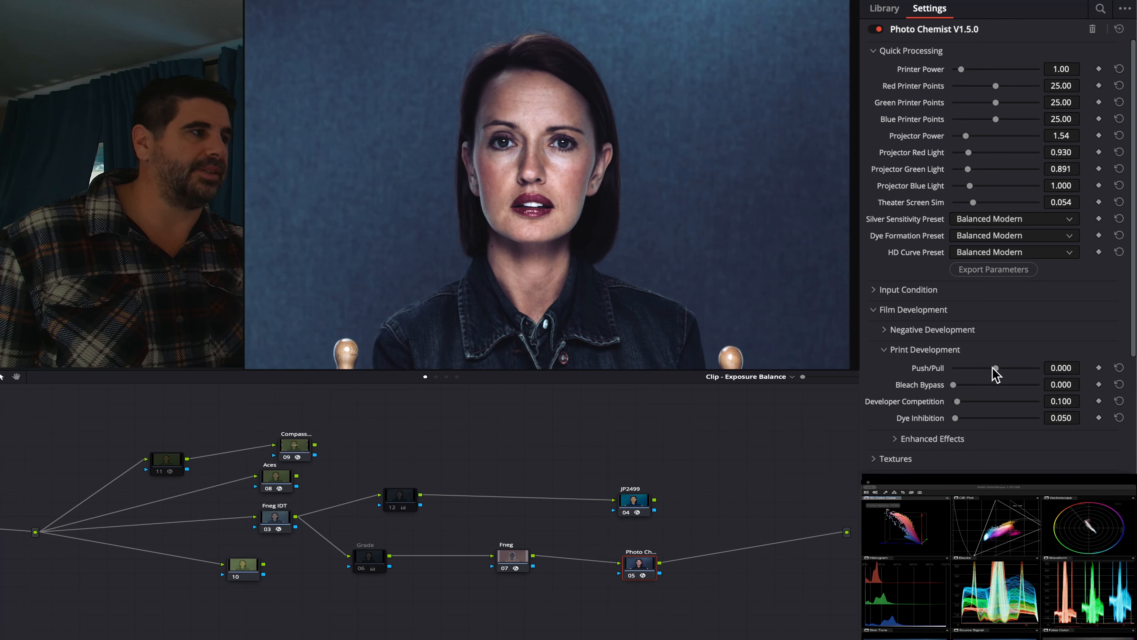
mouse_move(994, 370)
left_mouse_down()
mouse_move(1005, 373)
mouse_move(990, 370)
left_mouse_up()
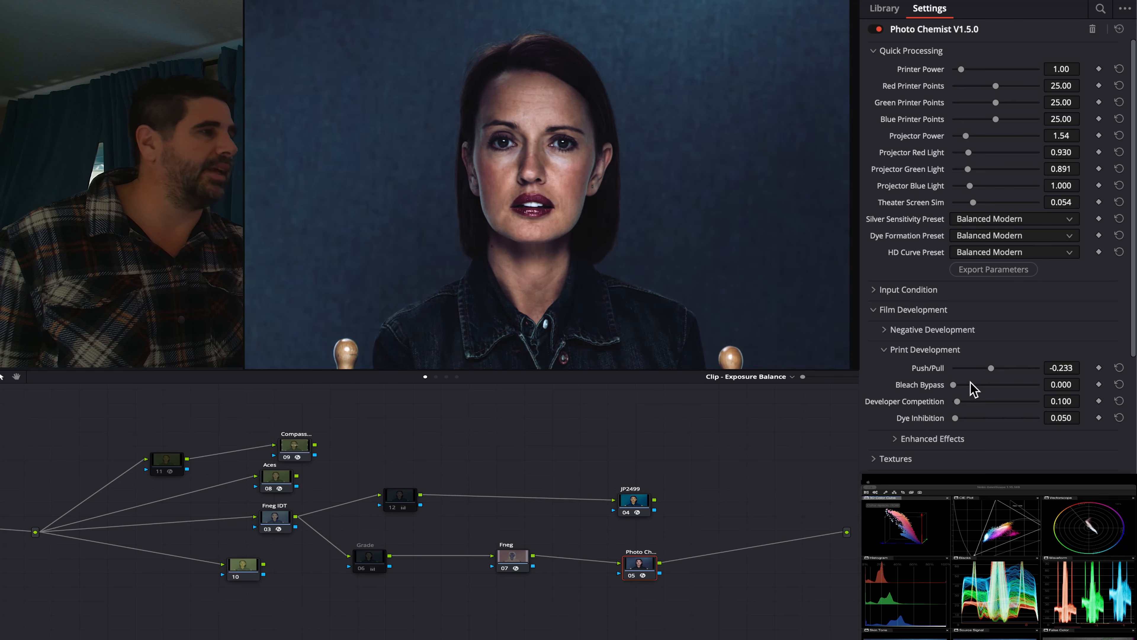
left_click(954, 438)
scroll(954, 437, "down", 9)
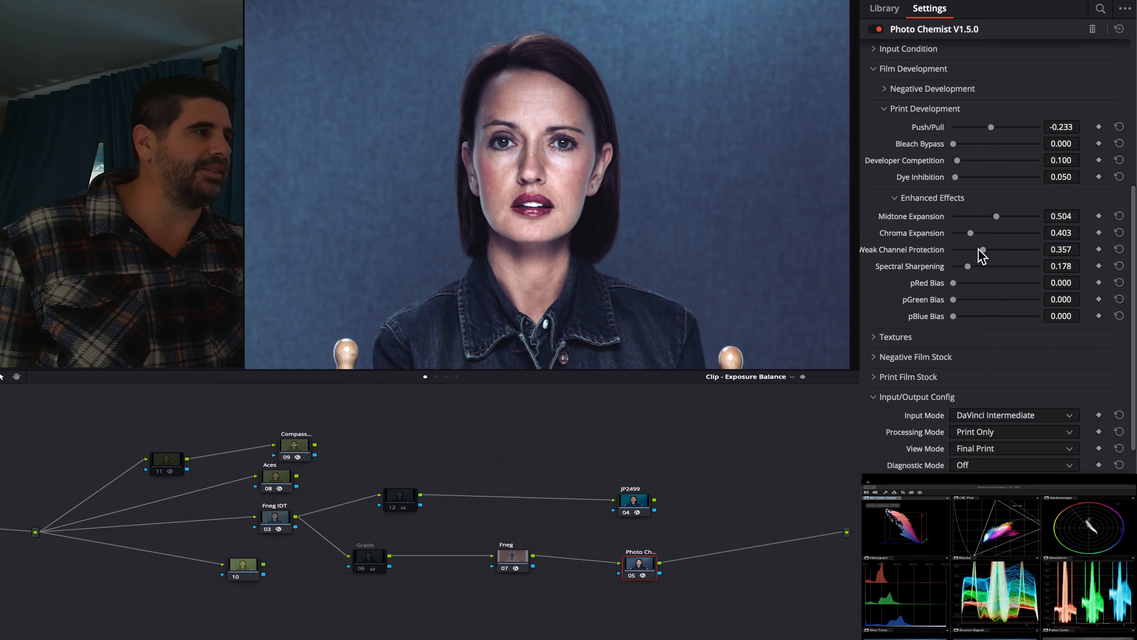
mouse_move(968, 267)
left_mouse_down()
mouse_move(1025, 271)
mouse_move(978, 285)
left_mouse_up()
In the Fneg node, set Input Mid Grey 0.233, Output Mid Grey 0.582, Contrast Above Mid 0.640, Contrast Below Mid 0.392, Printer Light G 25.70
left_click(504, 558)
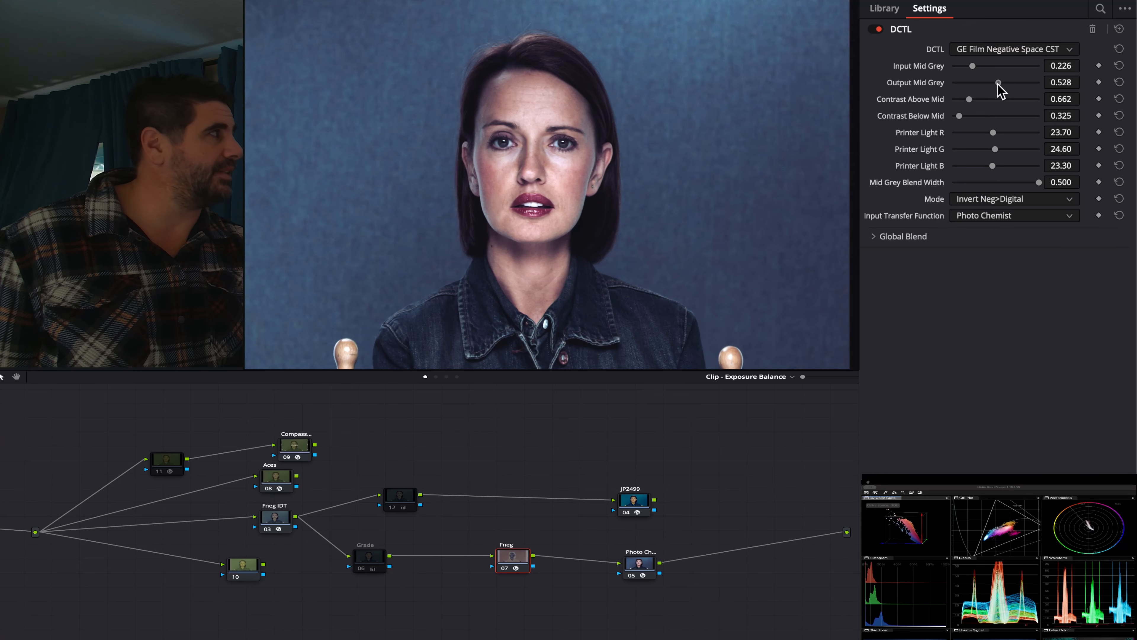
left_click_drag(1005, 83, 961, 117)
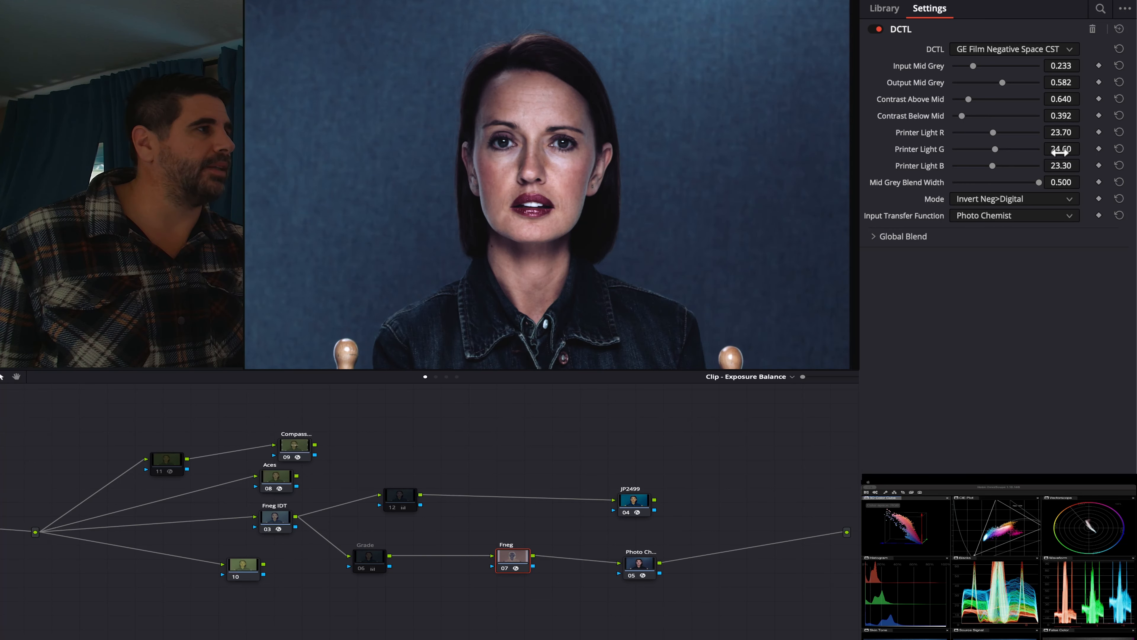
left_click_drag(1059, 152, 1060, 154)
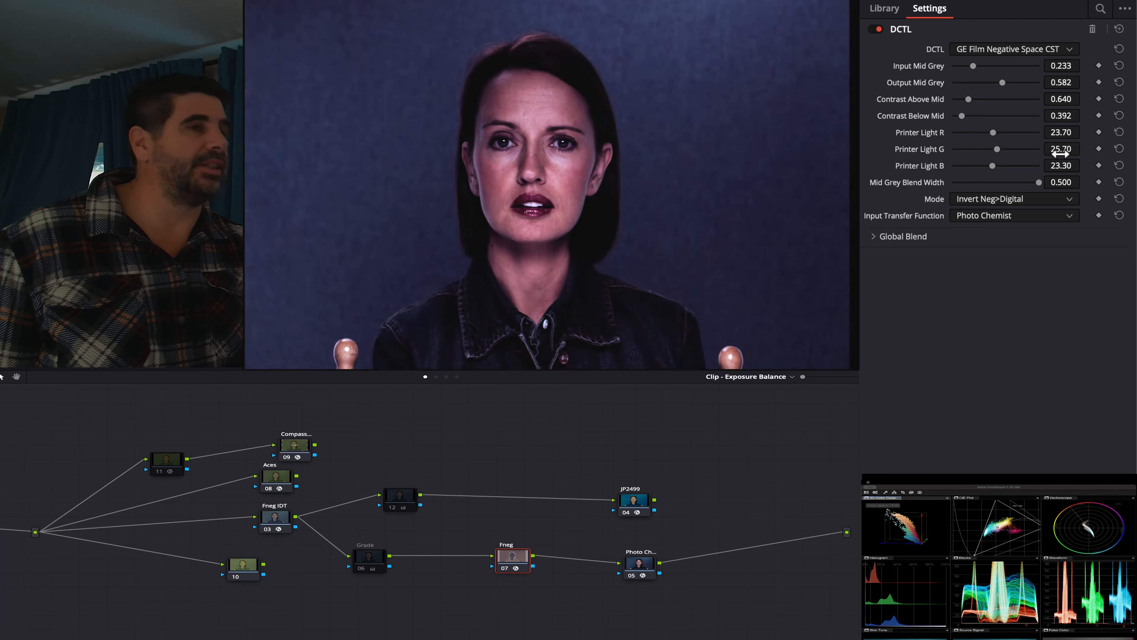
Check the Fneg IDT and Photo Chemist nodes, and return Fneg's Printer Light G to 24.60 and Contrast Below Mid to 0.325
left_click(279, 522)
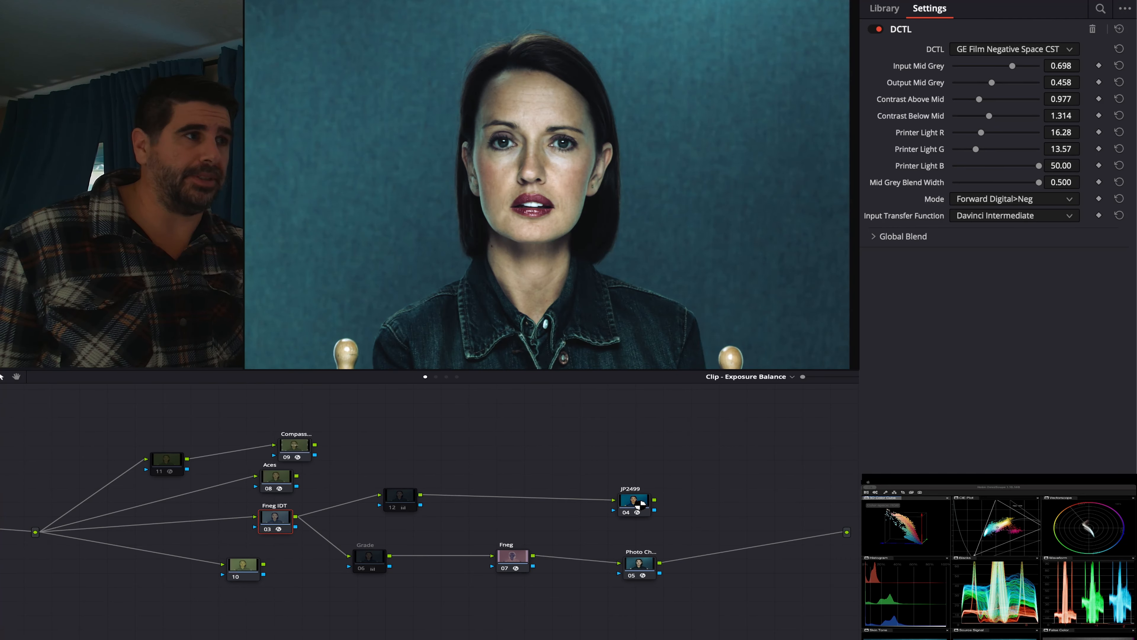
left_click(640, 563)
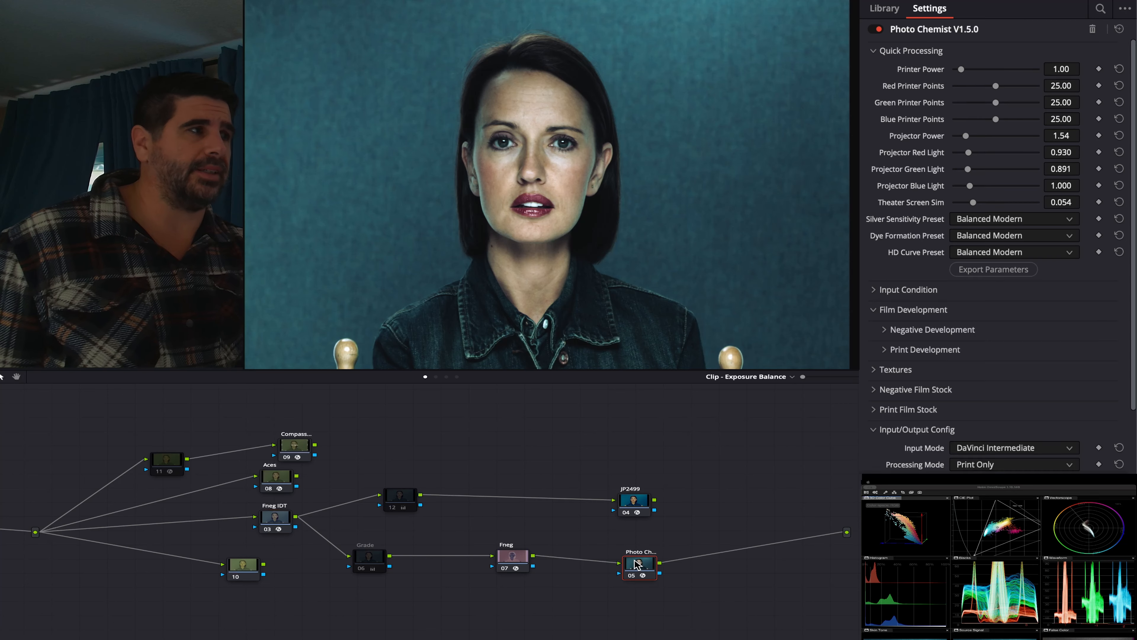
left_click(515, 560)
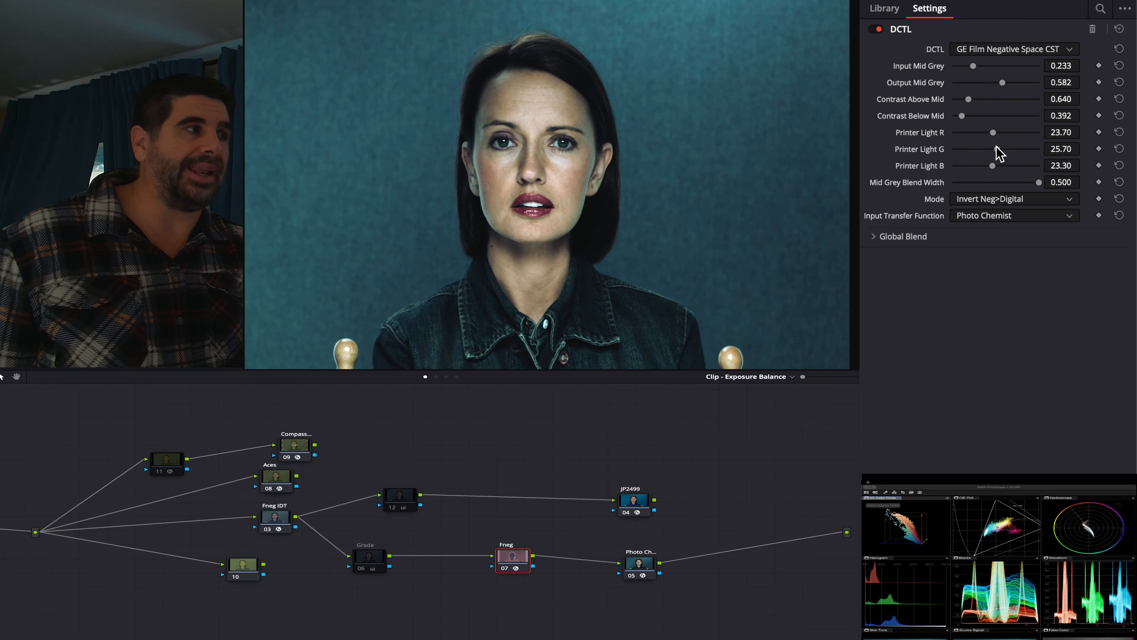
double_click(965, 151)
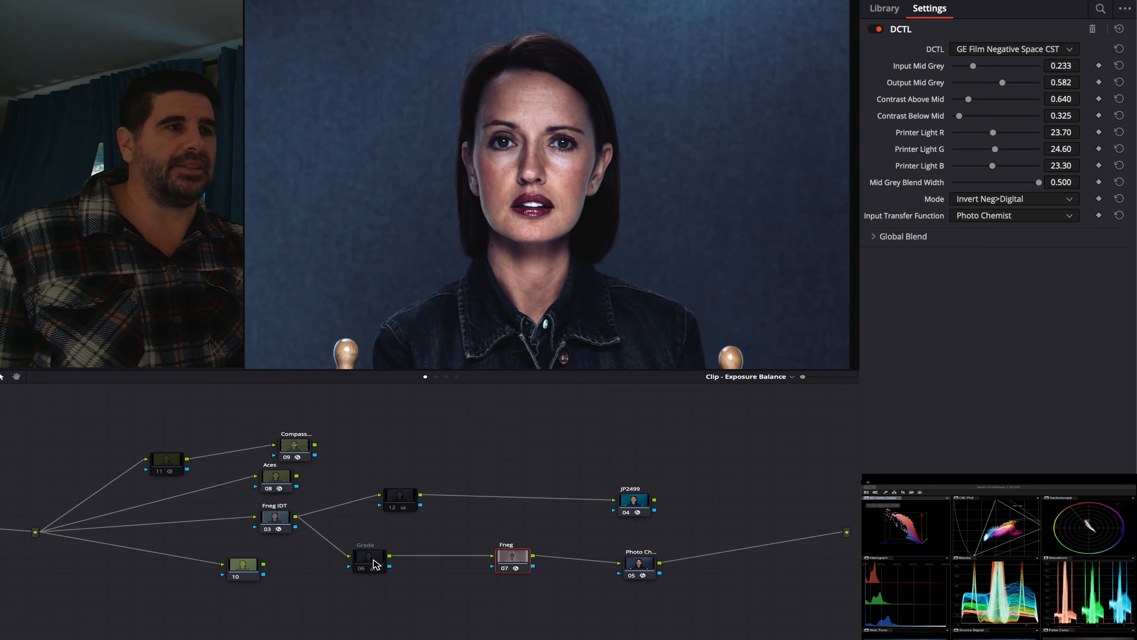
Enable the Grade node and brighten the portrait by raising its overall gain to 1.25, reducing it slightly after that
left_click(373, 563)
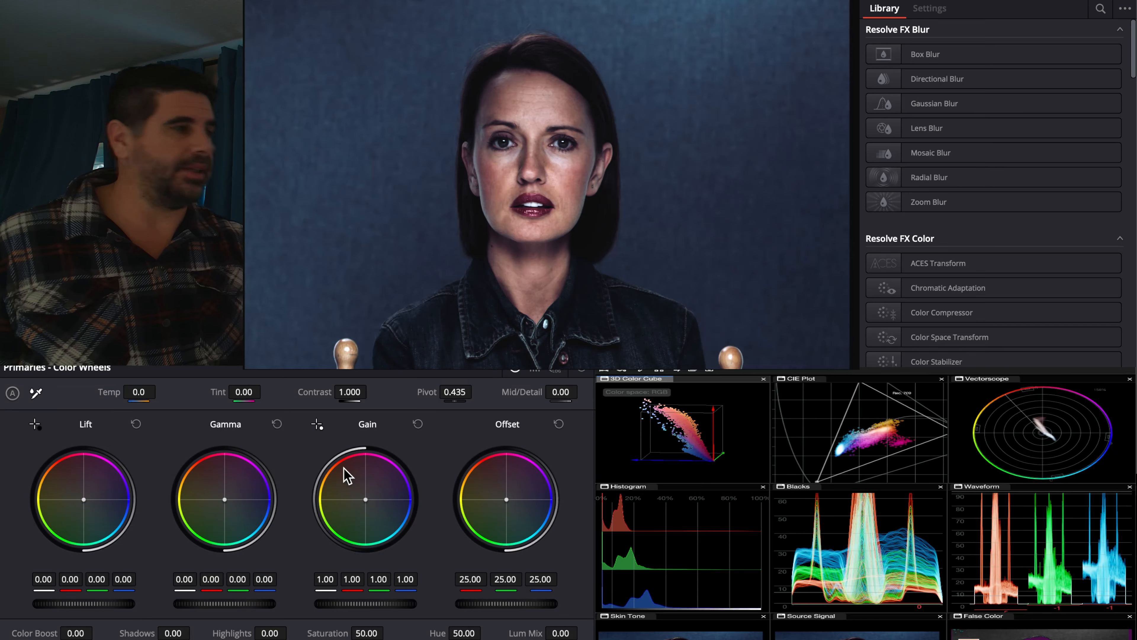
scroll(343, 467, "up", 10)
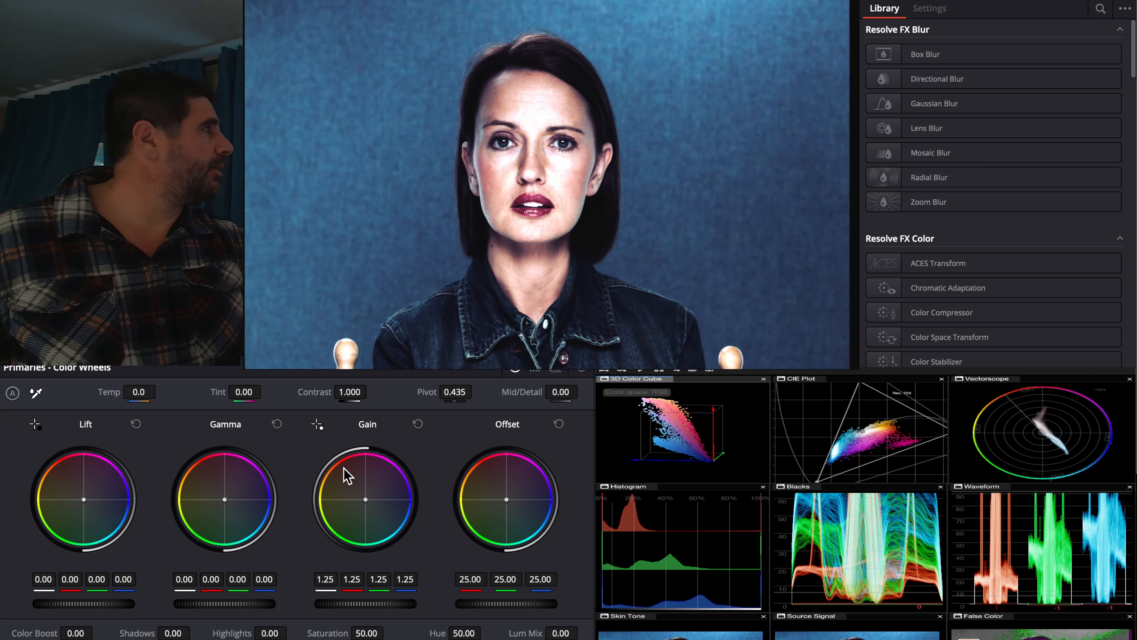
scroll(348, 475, "down", 4)
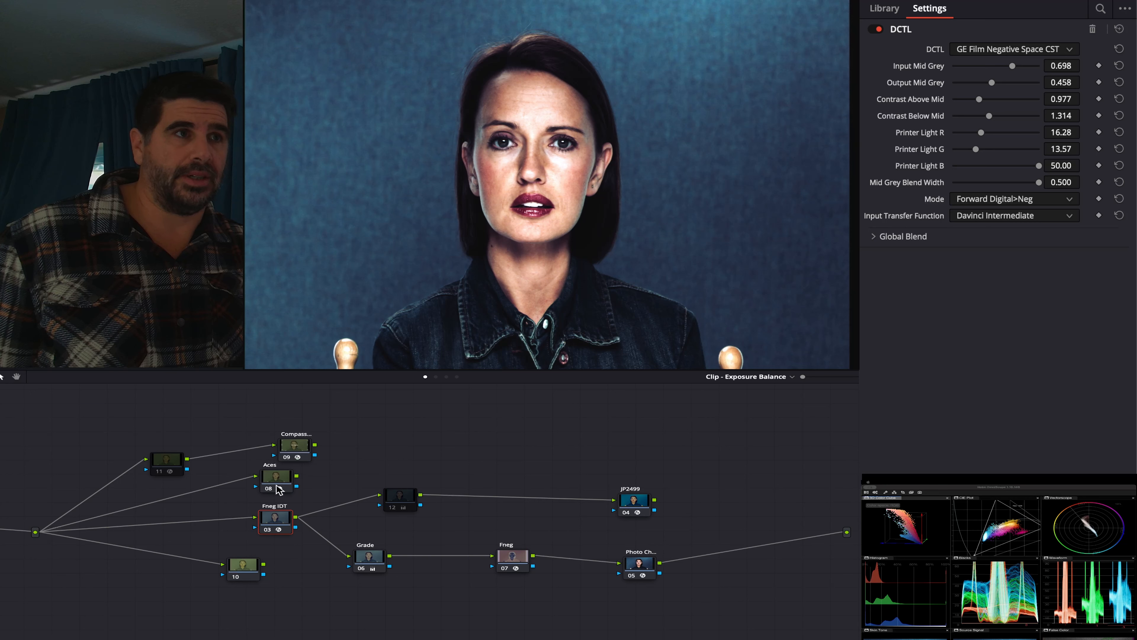
Nudge the Aces and Compass nodes in the node graph and reselect the Fneg IDT node
left_click_drag(277, 484, 278, 488)
left_click_drag(295, 448, 286, 447)
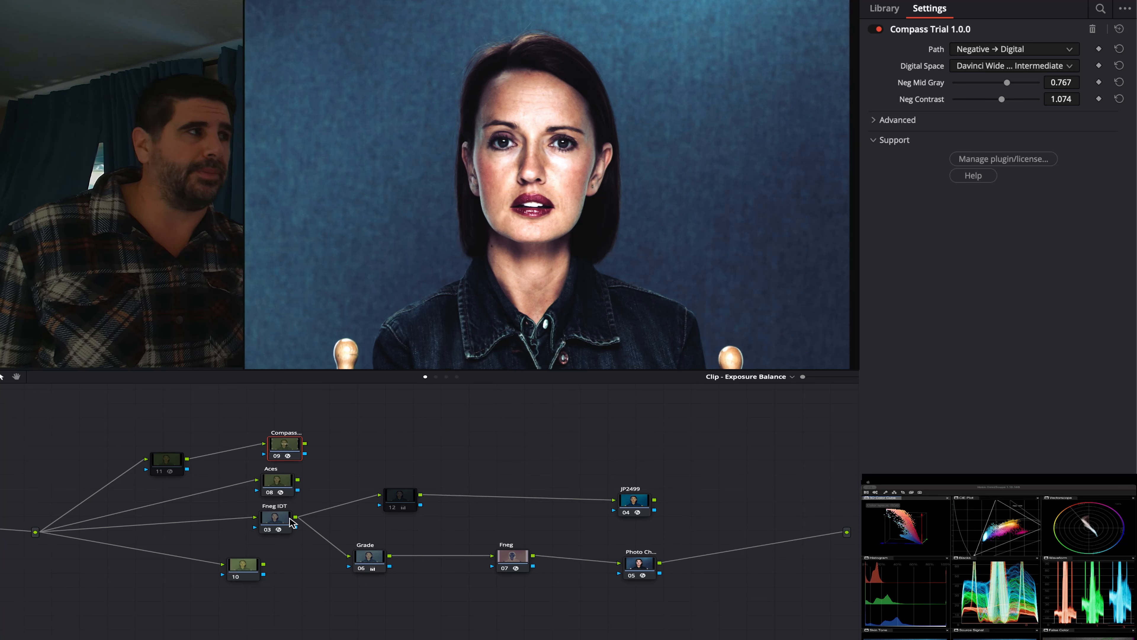
left_click(271, 519)
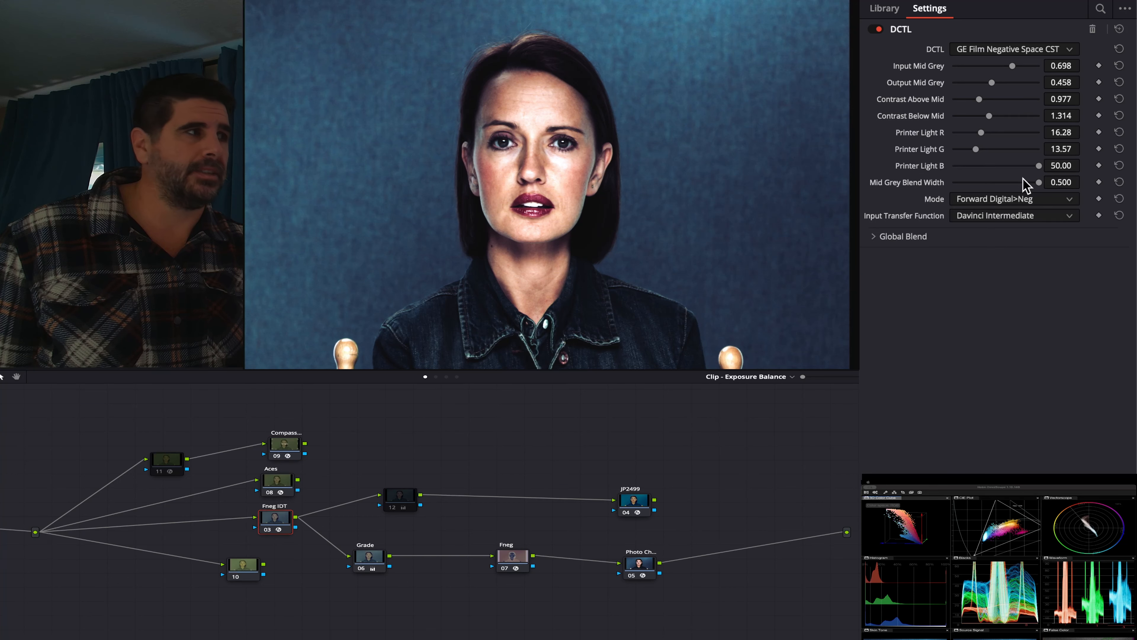